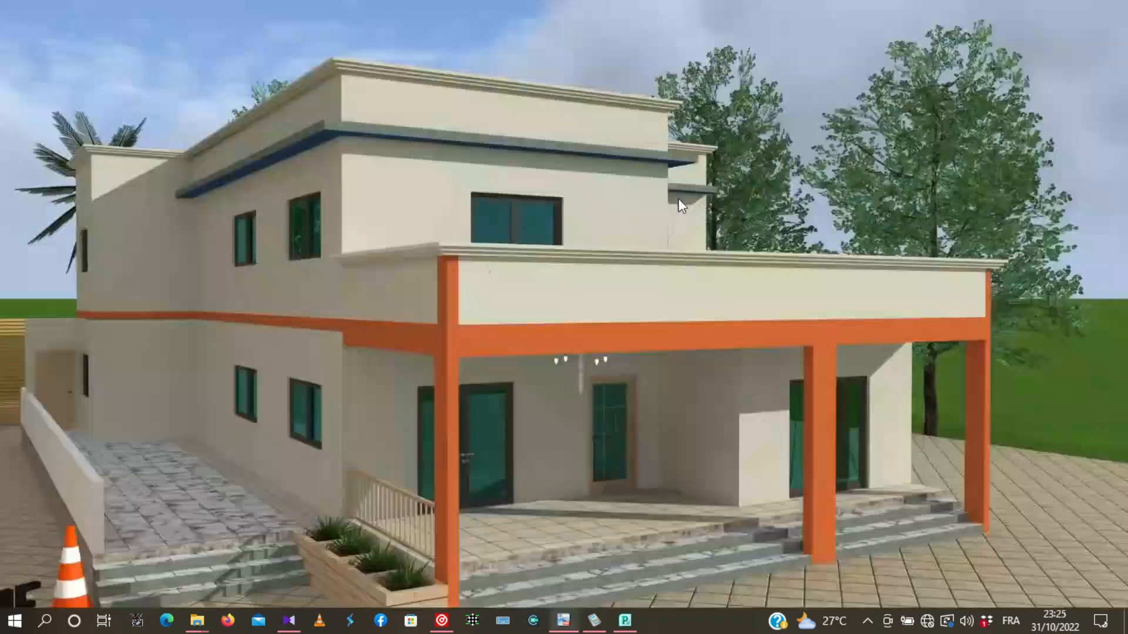
- Launch Autodesk Robot Structural Analysis Professional 2019 and start a new reinforced concrete beam design project
{"action": "key", "text": "super"}
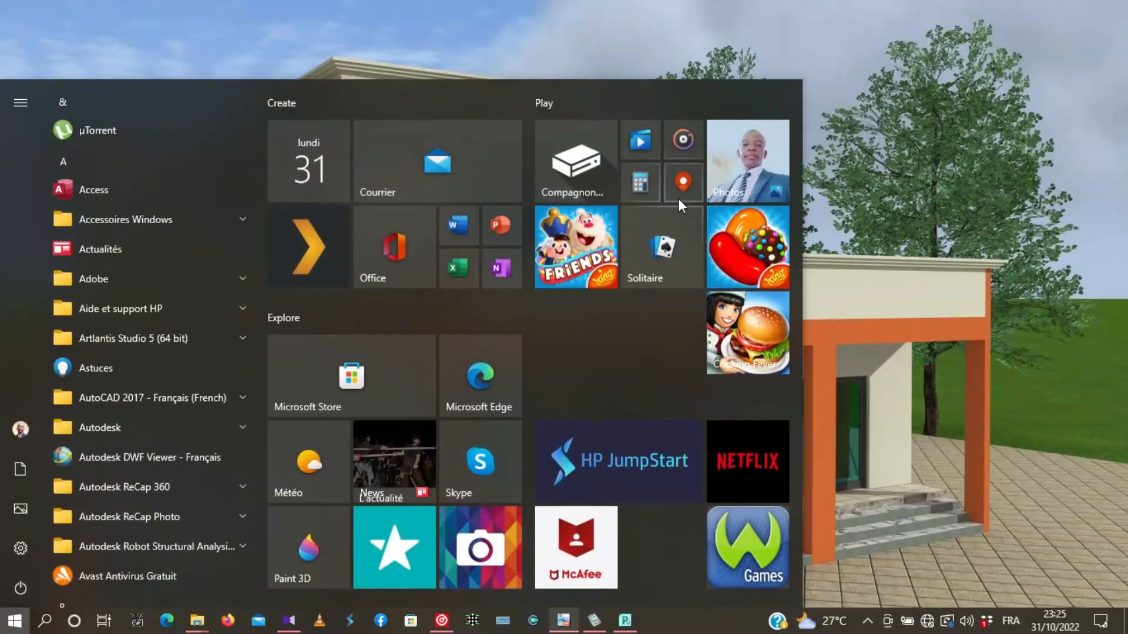
{"action": "type", "text": "robot"}
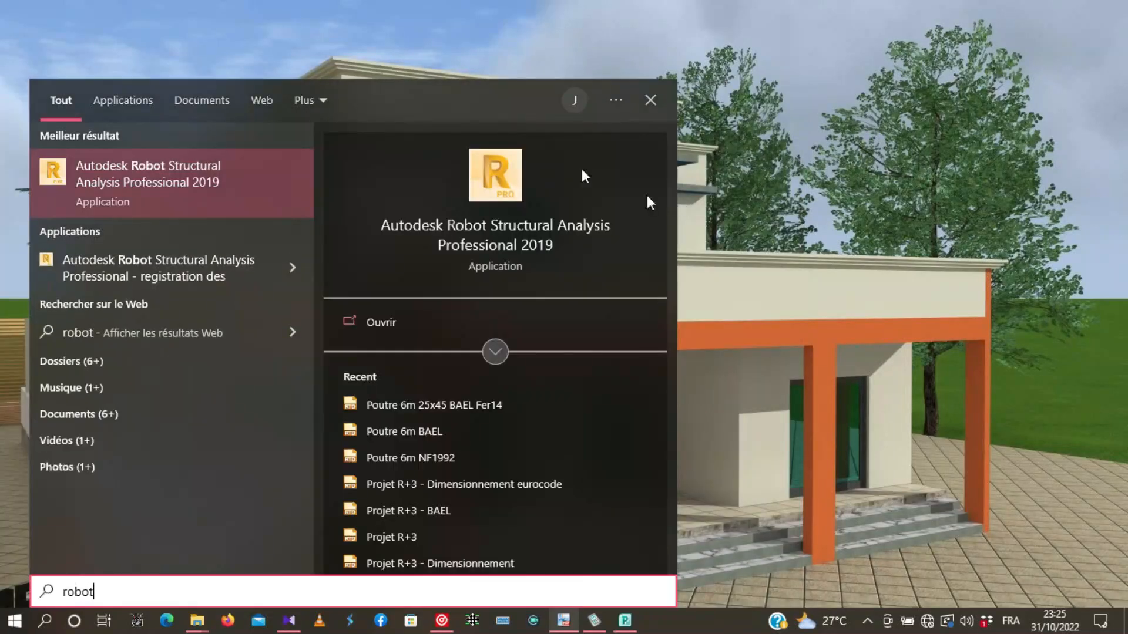
{"action": "left_click", "coordinate": [188, 165]}
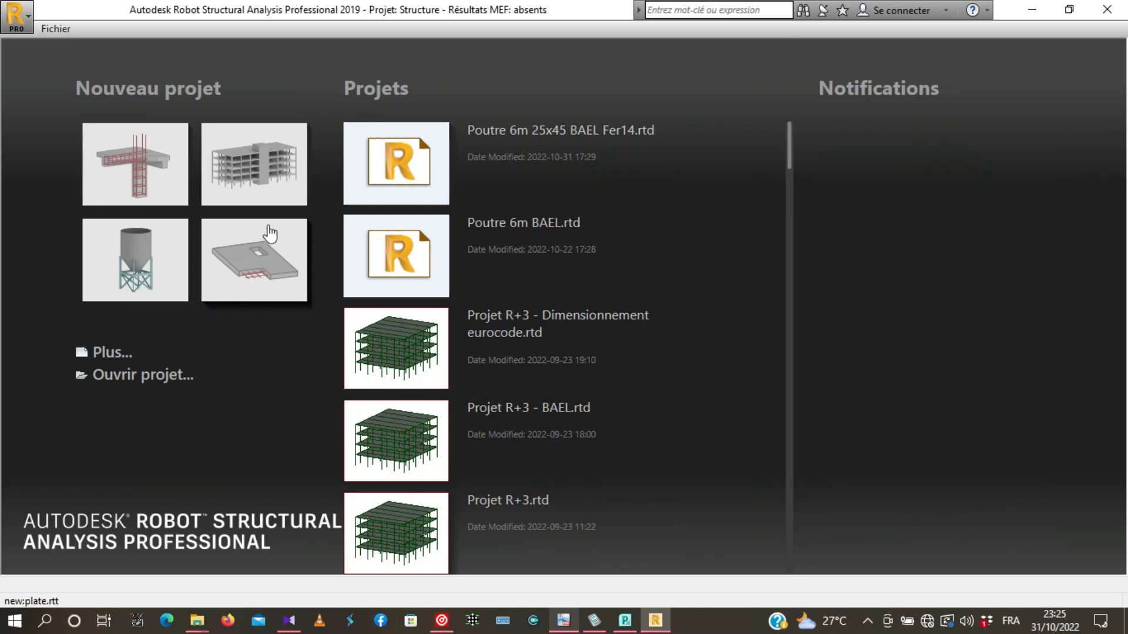
{"action": "left_click", "coordinate": [137, 158]}
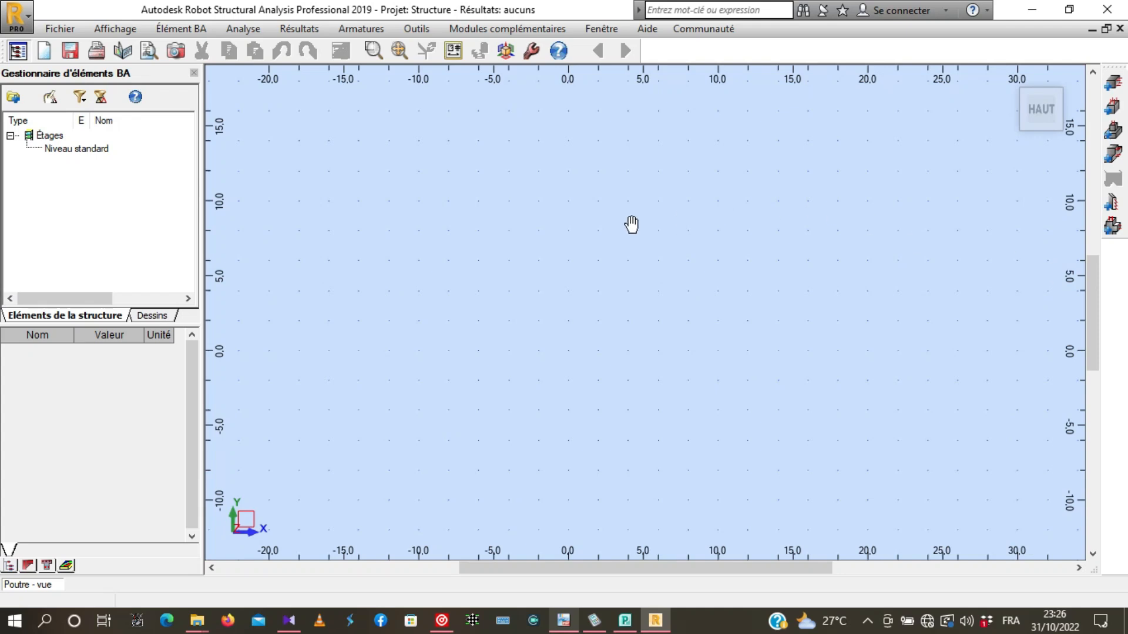
- In the job preferences, set the reinforced concrete (Béton armé) design code to BAEL 91 mod. 99
{"action": "left_click", "coordinate": [414, 29]}
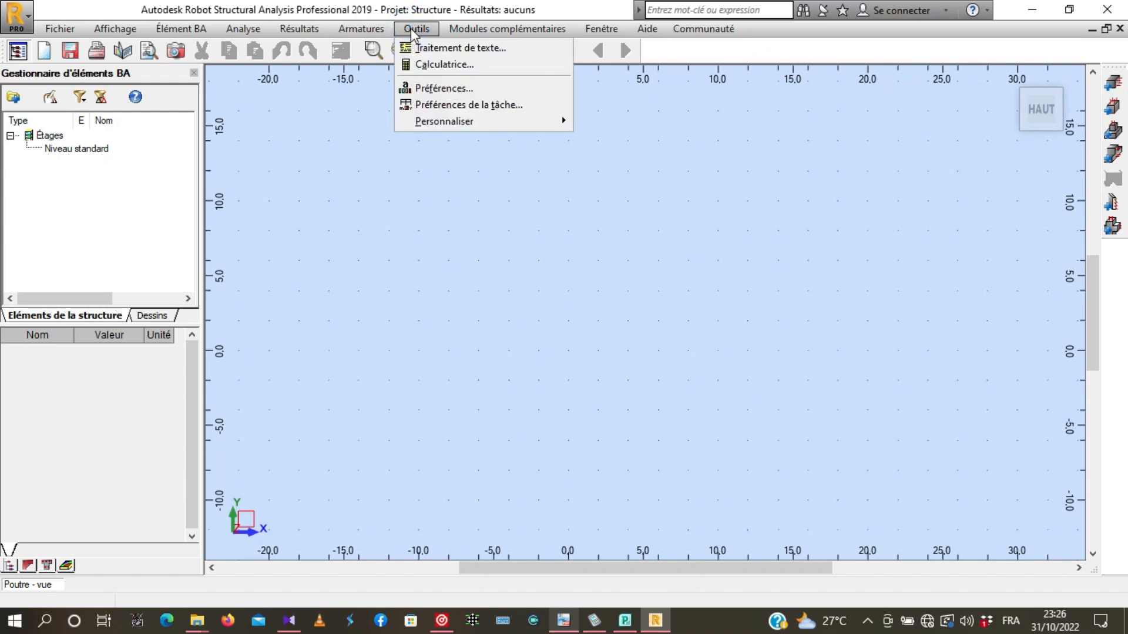
{"action": "left_click", "coordinate": [438, 105]}
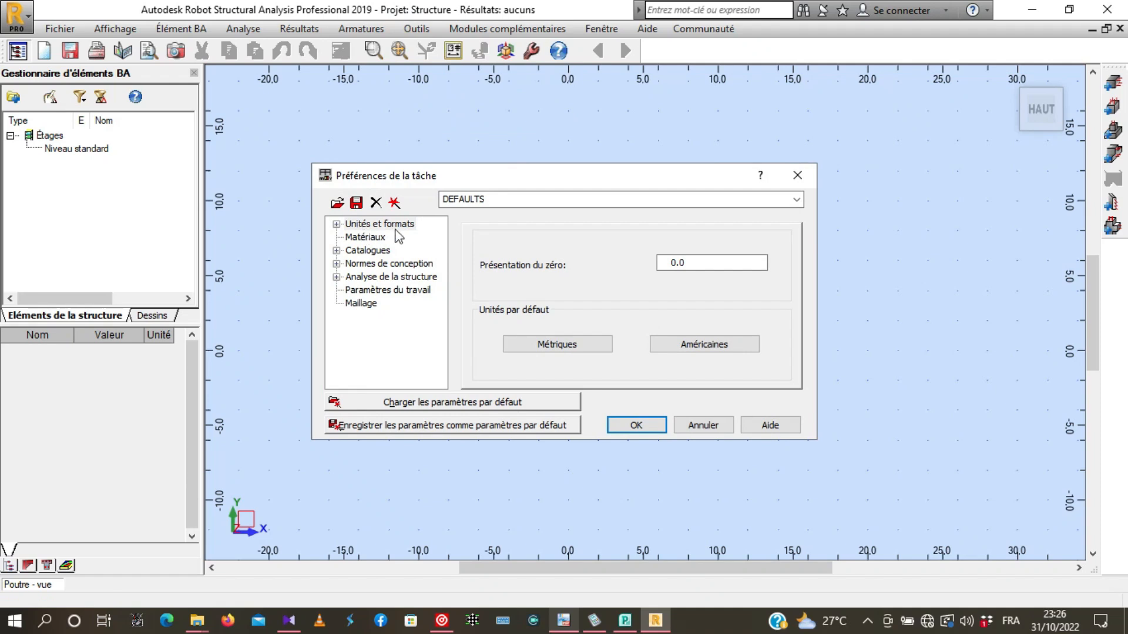
{"action": "left_click", "coordinate": [360, 267]}
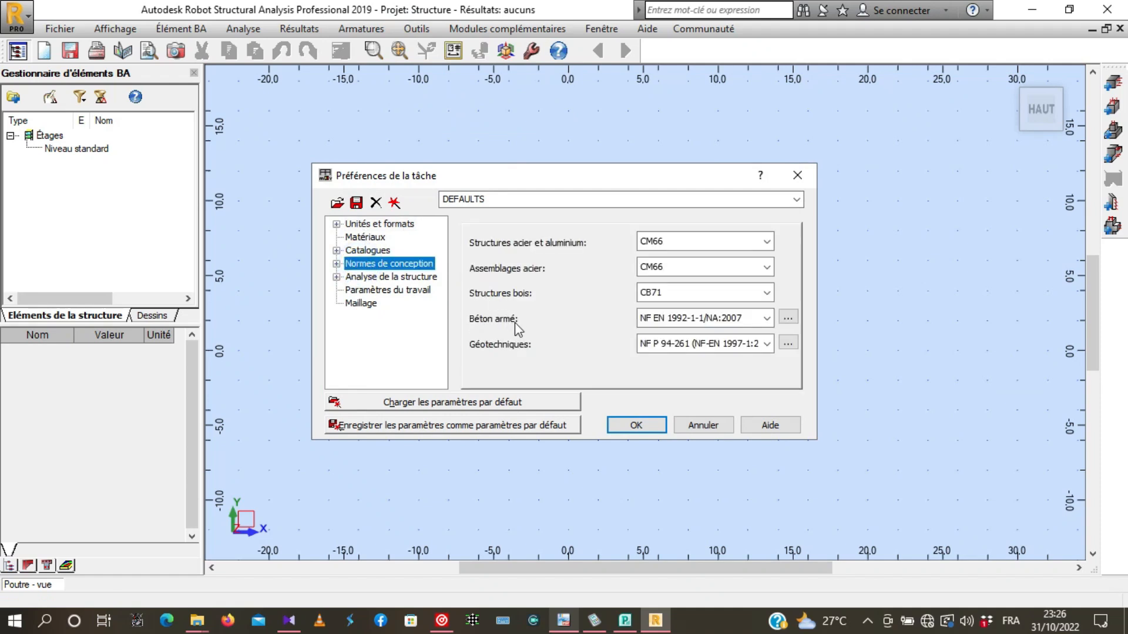
{"action": "left_click", "coordinate": [766, 318]}
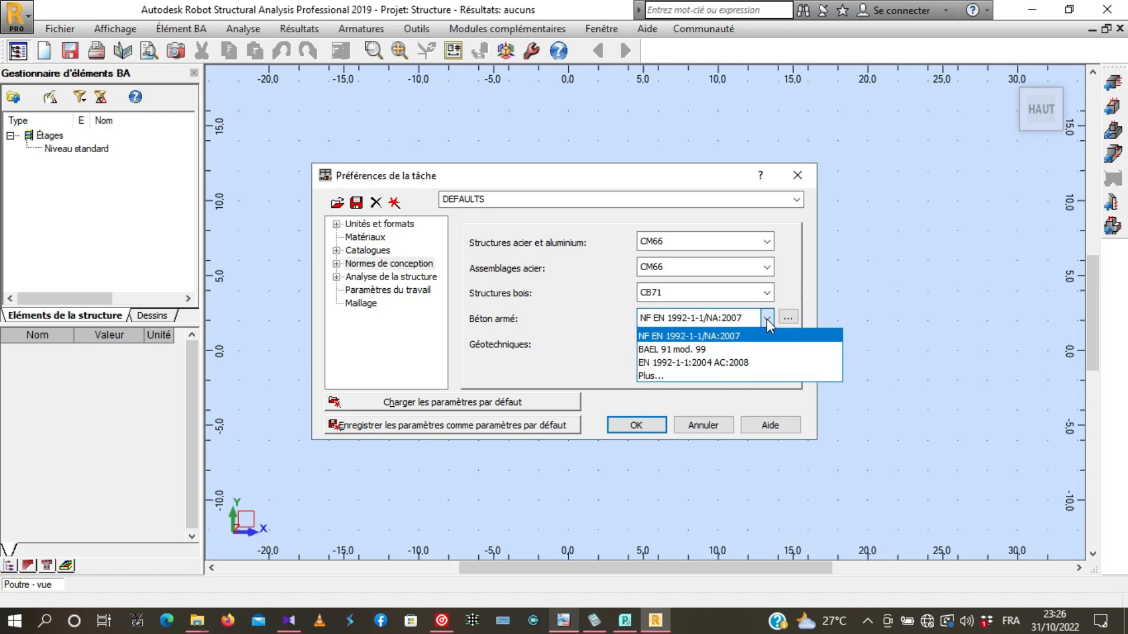
{"action": "left_click", "coordinate": [652, 350]}
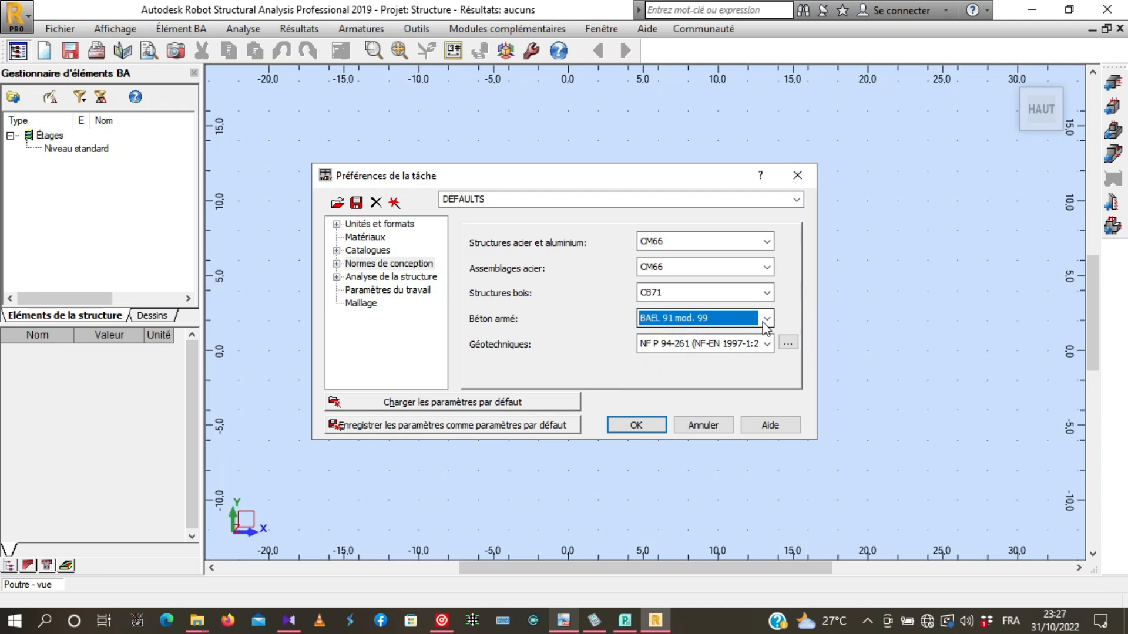
- Set the load combination code (Pondérations) under the design codes' Charges settings to BAEL 91
{"action": "left_click", "coordinate": [336, 264]}
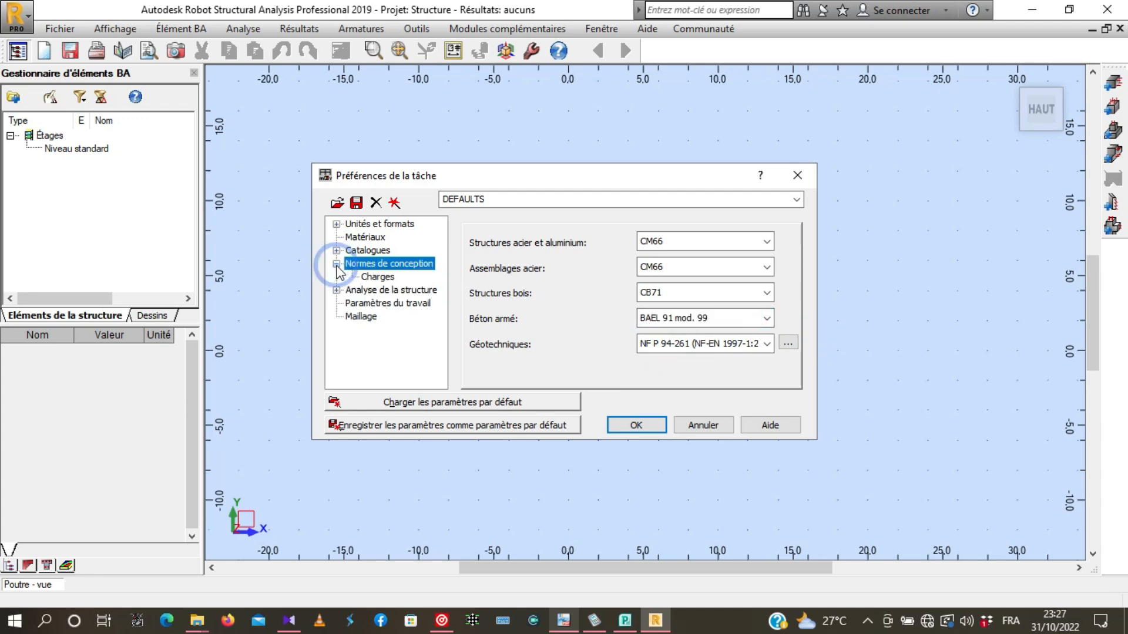
{"action": "left_click", "coordinate": [377, 277]}
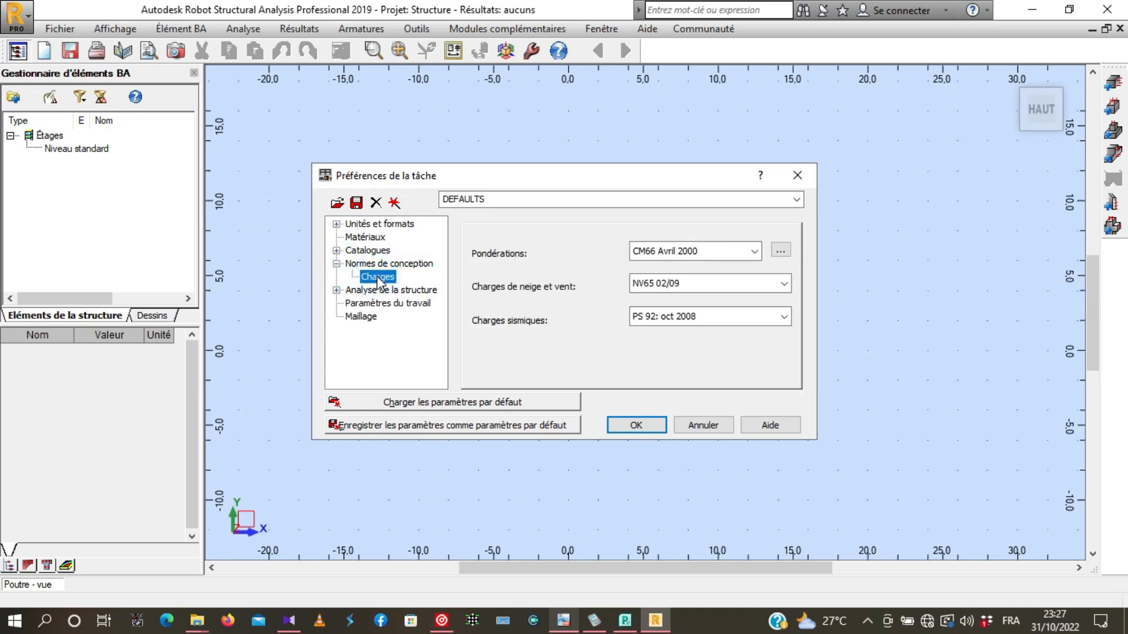
{"action": "left_click", "coordinate": [755, 250]}
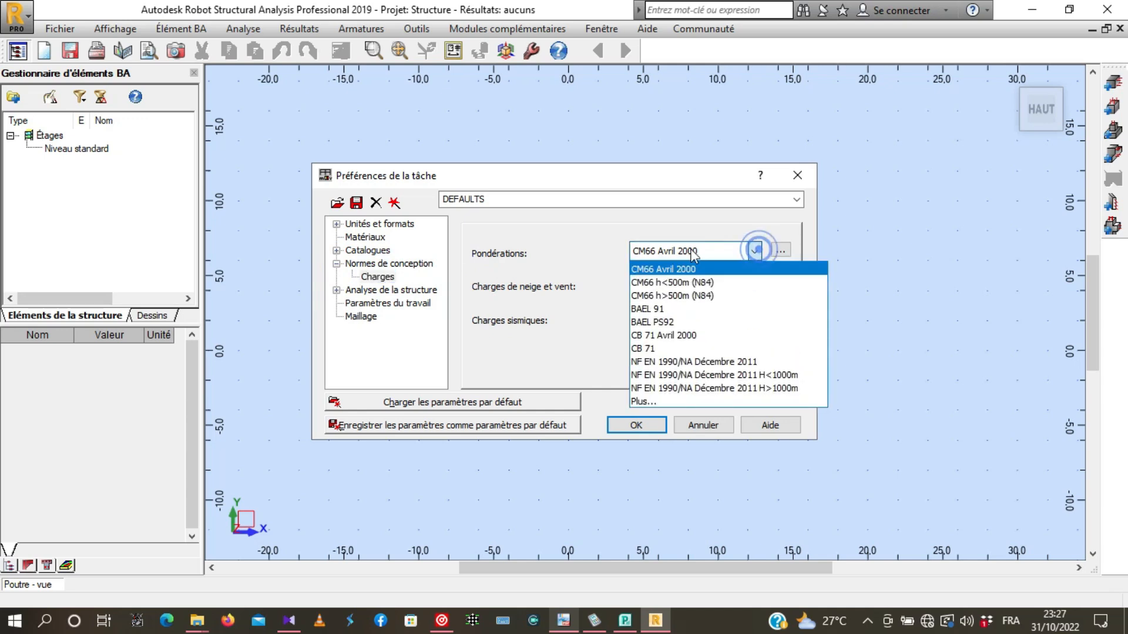
{"action": "left_click", "coordinate": [656, 309]}
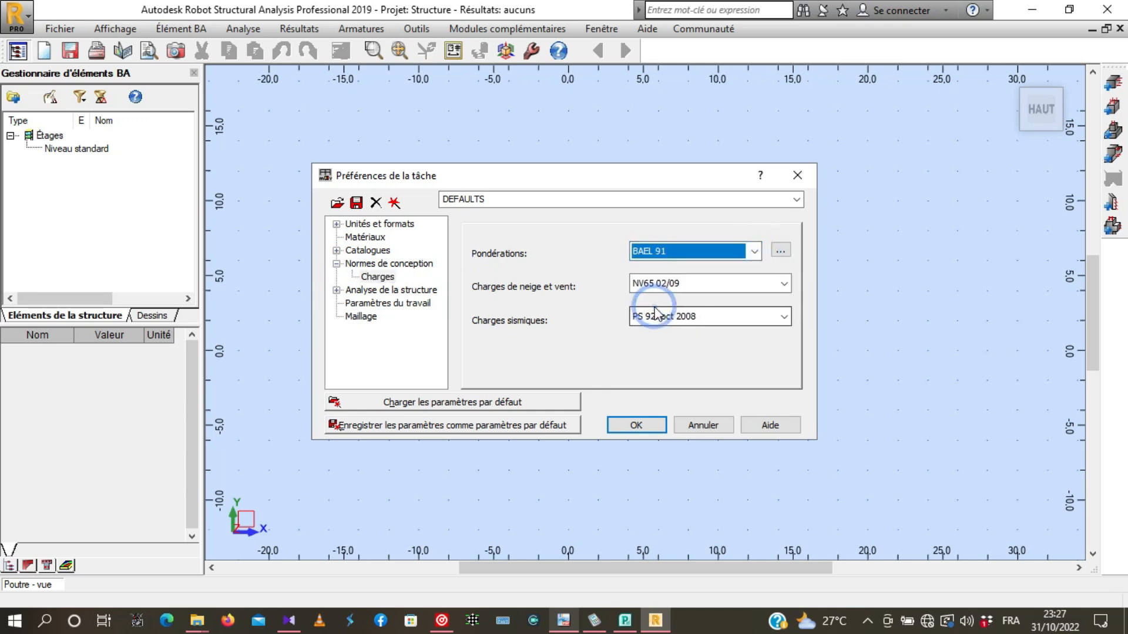
{"action": "left_click", "coordinate": [336, 263]}
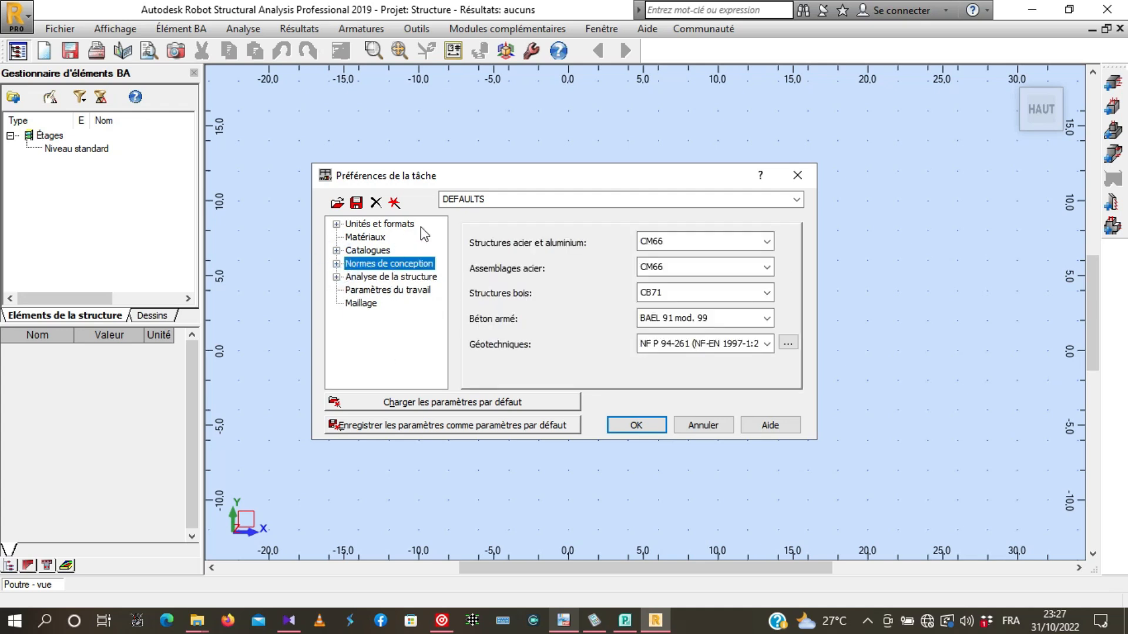
- Check the dimension and force unit settings and accept the job preferences
{"action": "left_click", "coordinate": [352, 226]}
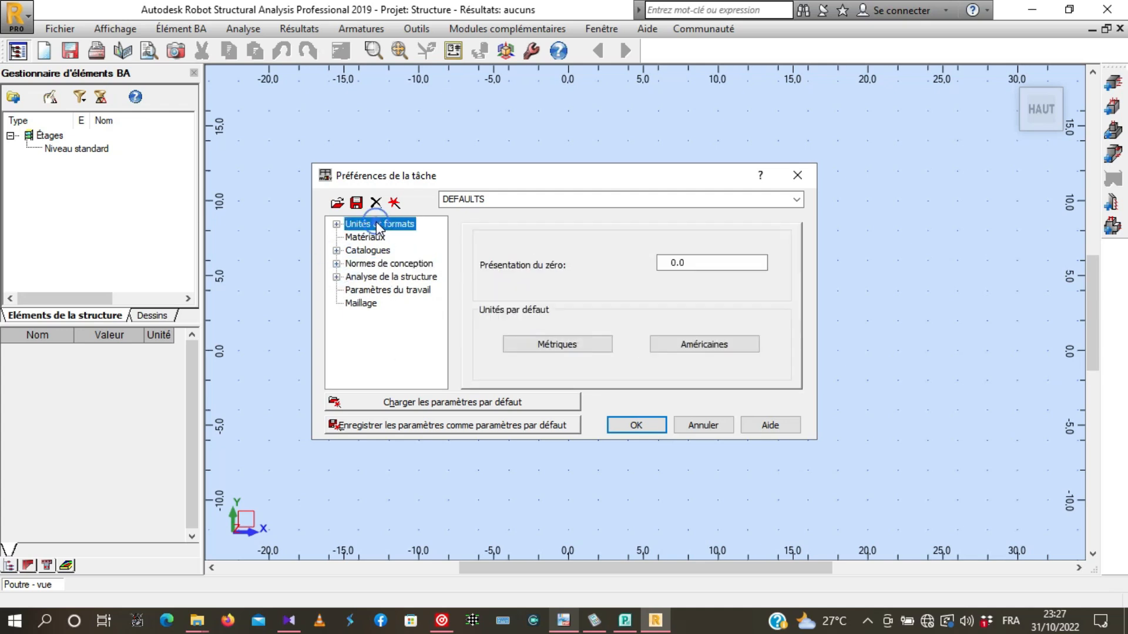
{"action": "left_click", "coordinate": [336, 224]}
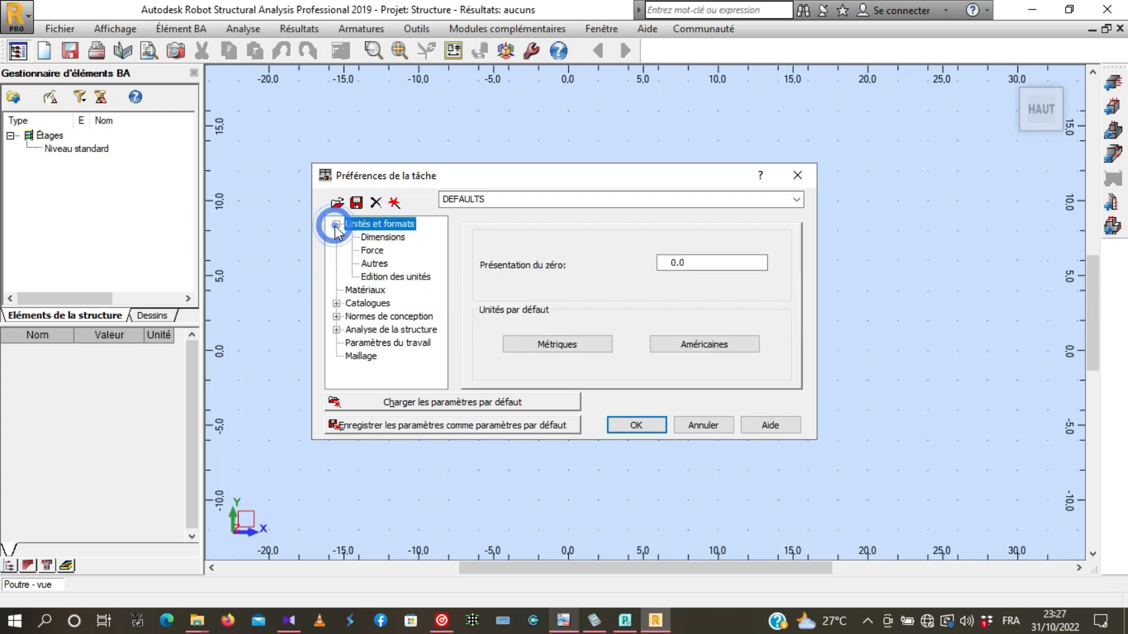
{"action": "left_click", "coordinate": [391, 240]}
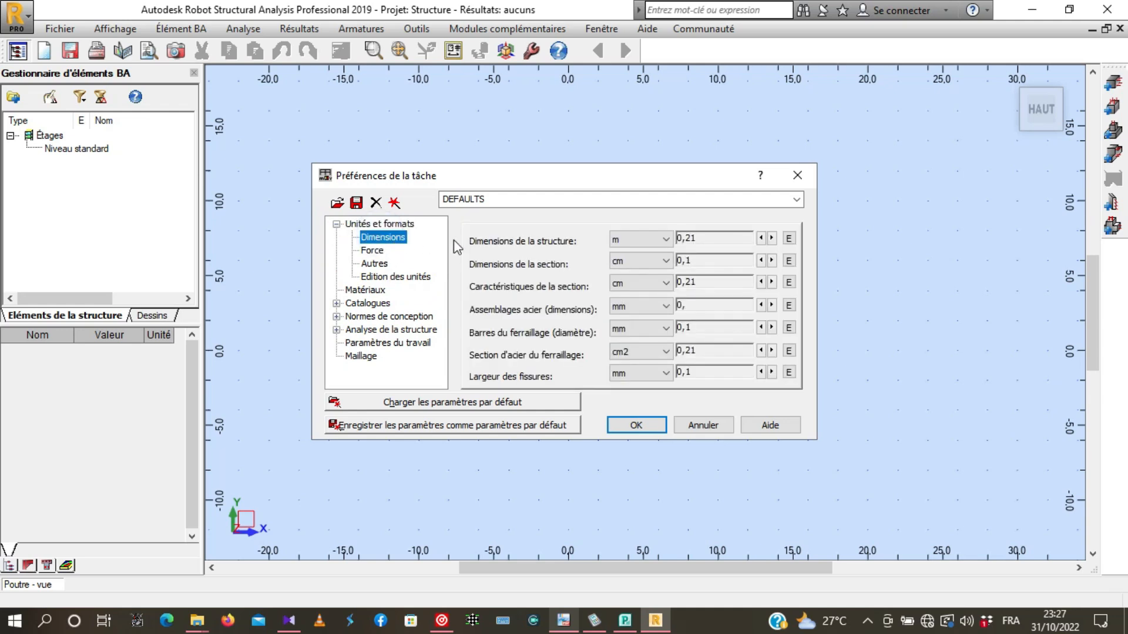
{"action": "left_click", "coordinate": [372, 250]}
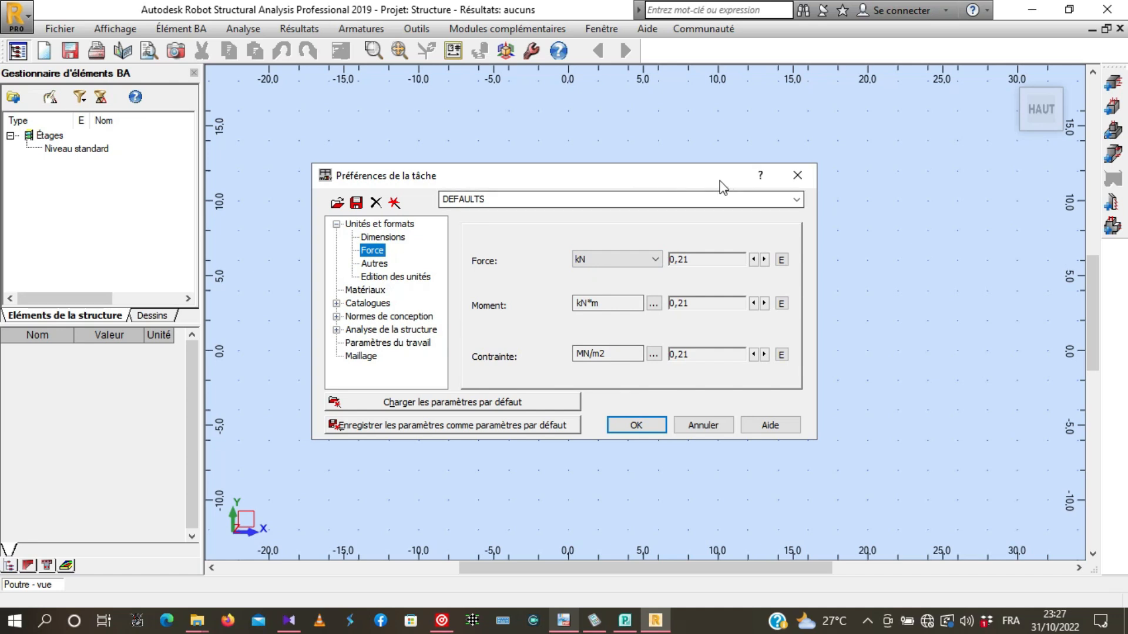
{"action": "left_click", "coordinate": [338, 225]}
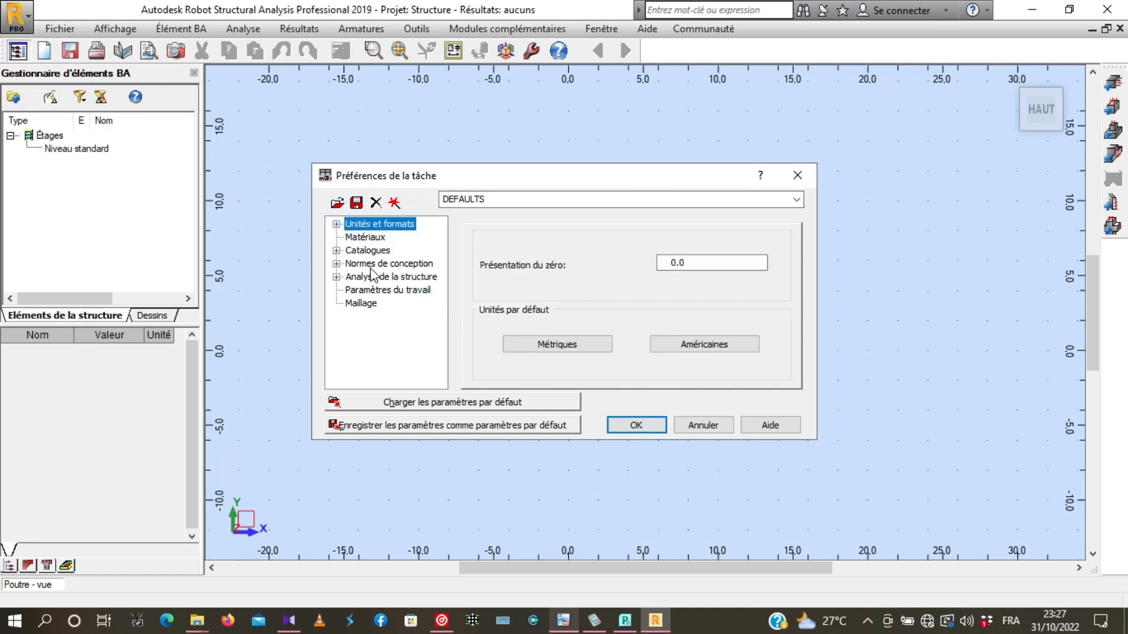
{"action": "left_click", "coordinate": [639, 432]}
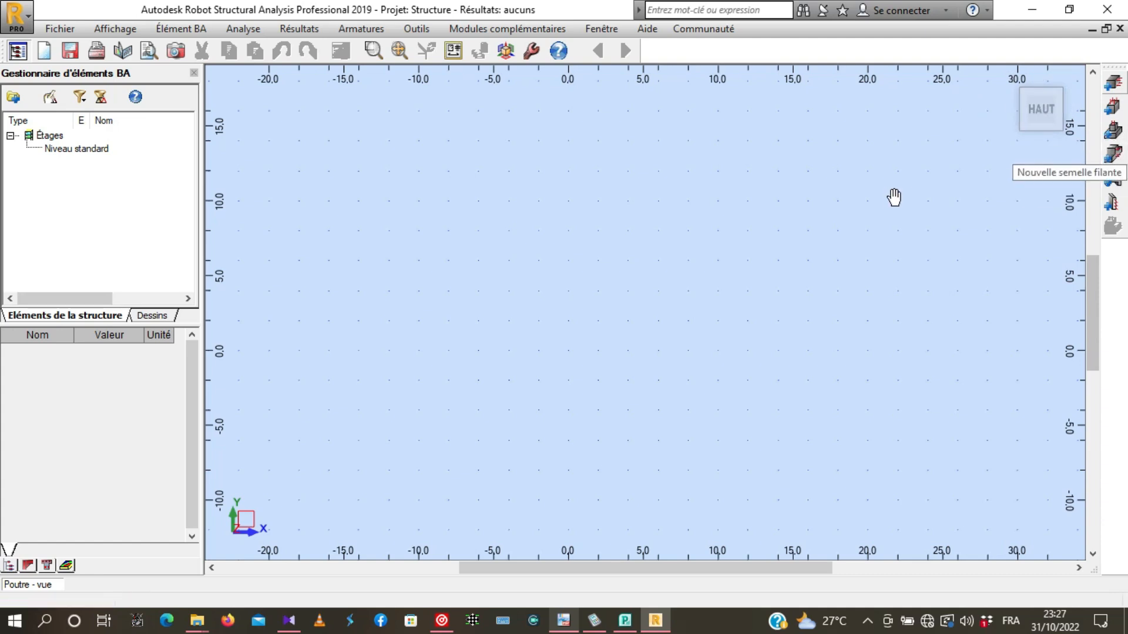
- Add a new beam to the standard level and enlarge the area showing its elevation
{"action": "left_click", "coordinate": [1115, 84]}
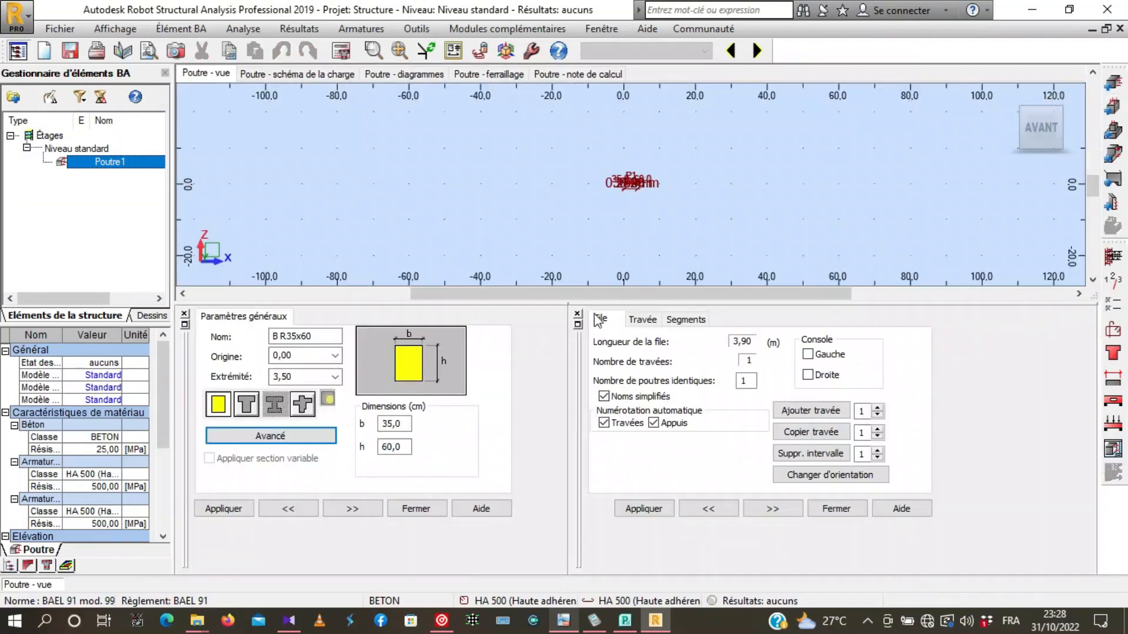
{"action": "mouse_move", "coordinate": [612, 303]}
{"action": "left_mouse_down"}
{"action": "mouse_move", "coordinate": [605, 368]}
{"action": "mouse_move", "coordinate": [606, 356]}
{"action": "left_mouse_up"}
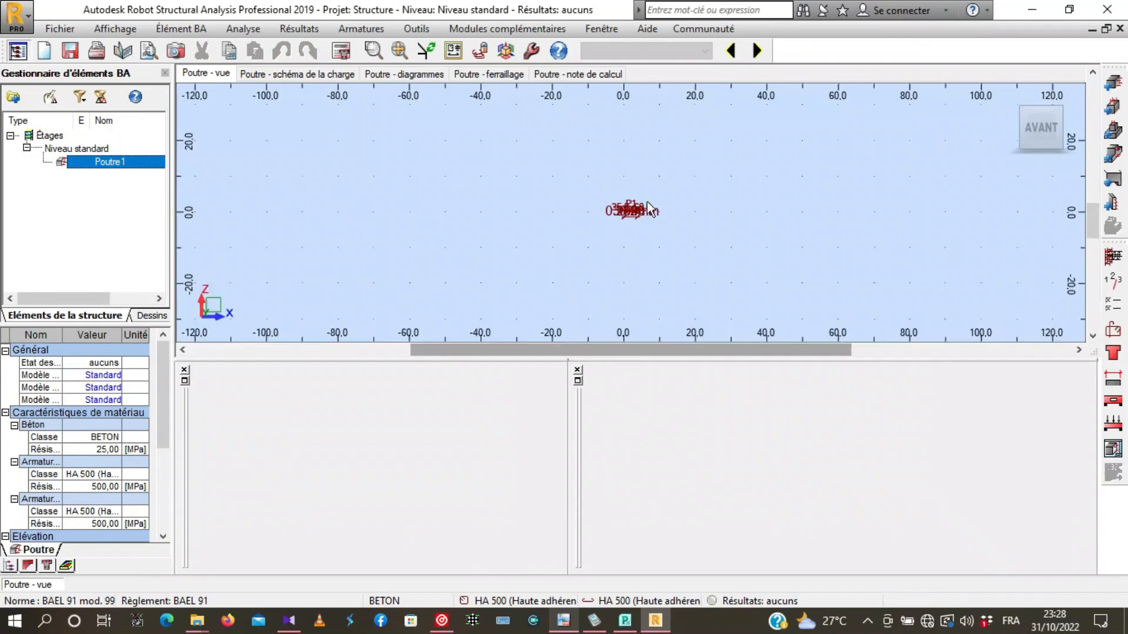
{"action": "scroll", "coordinate": [631, 223], "scroll_direction": "up", "scroll_amount": 6}
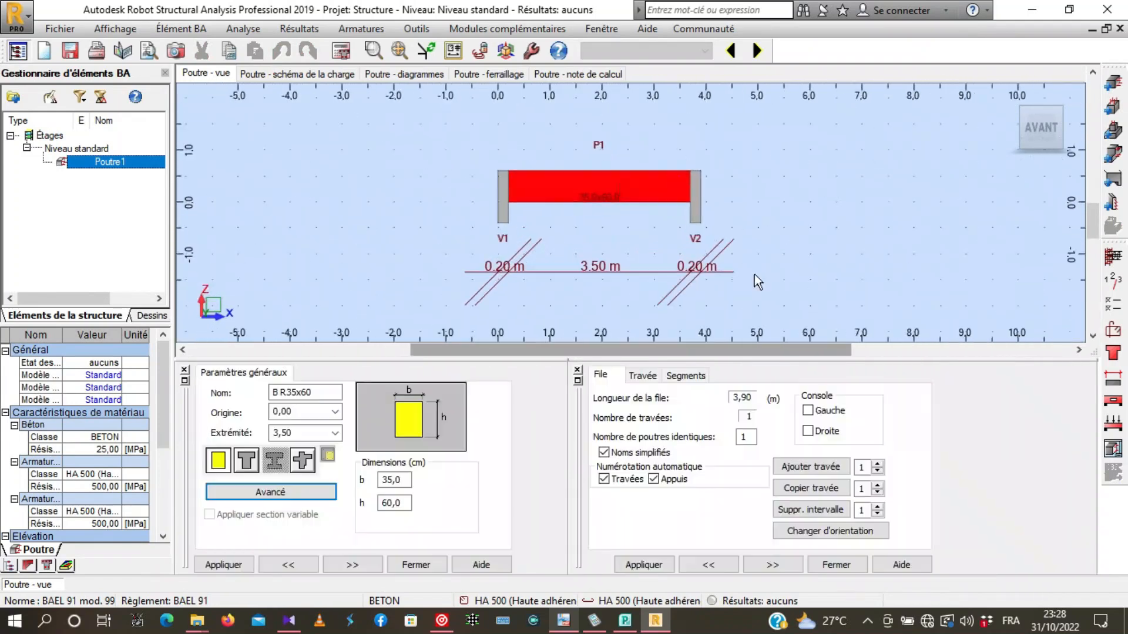
- Examine the new beam's span, cross-section label and two end supports in the elevation
{"action": "scroll", "coordinate": [625, 208], "scroll_direction": "up", "scroll_amount": 3}
{"action": "scroll", "coordinate": [630, 254], "scroll_direction": "down", "scroll_amount": 2}
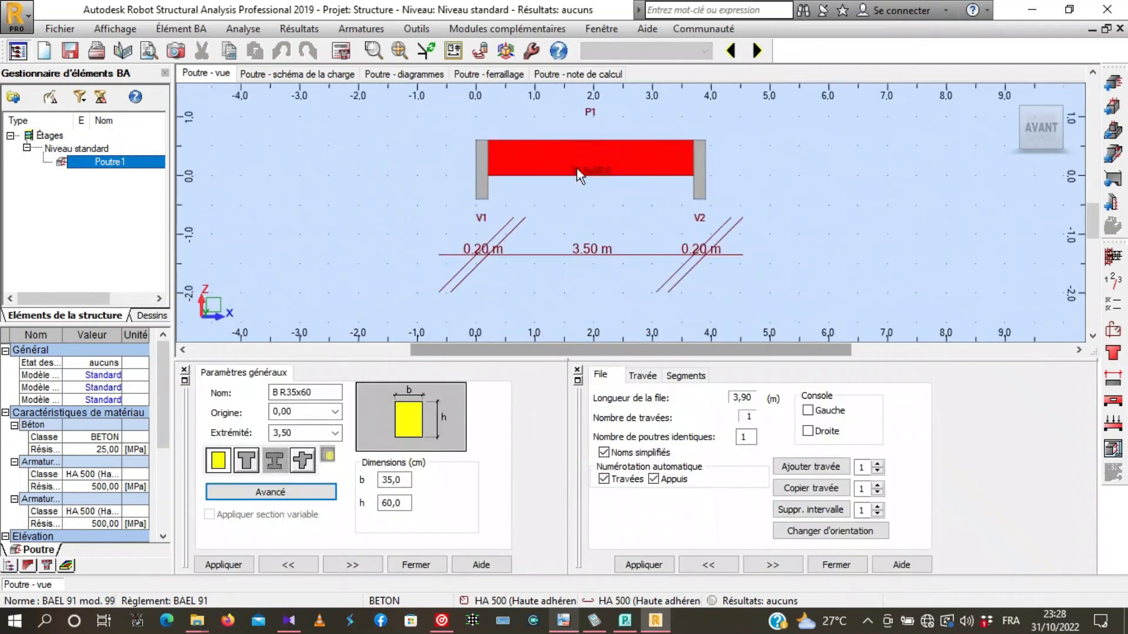
{"action": "scroll", "coordinate": [598, 153], "scroll_direction": "down", "scroll_amount": 1}
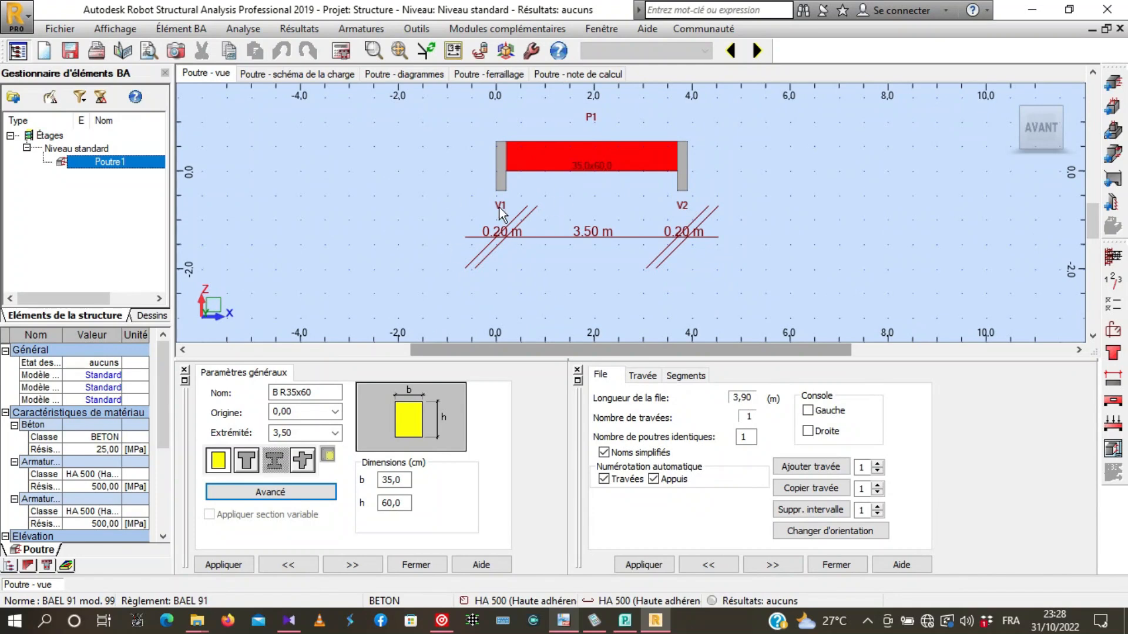
{"action": "scroll", "coordinate": [742, 226], "scroll_direction": "up", "scroll_amount": 1}
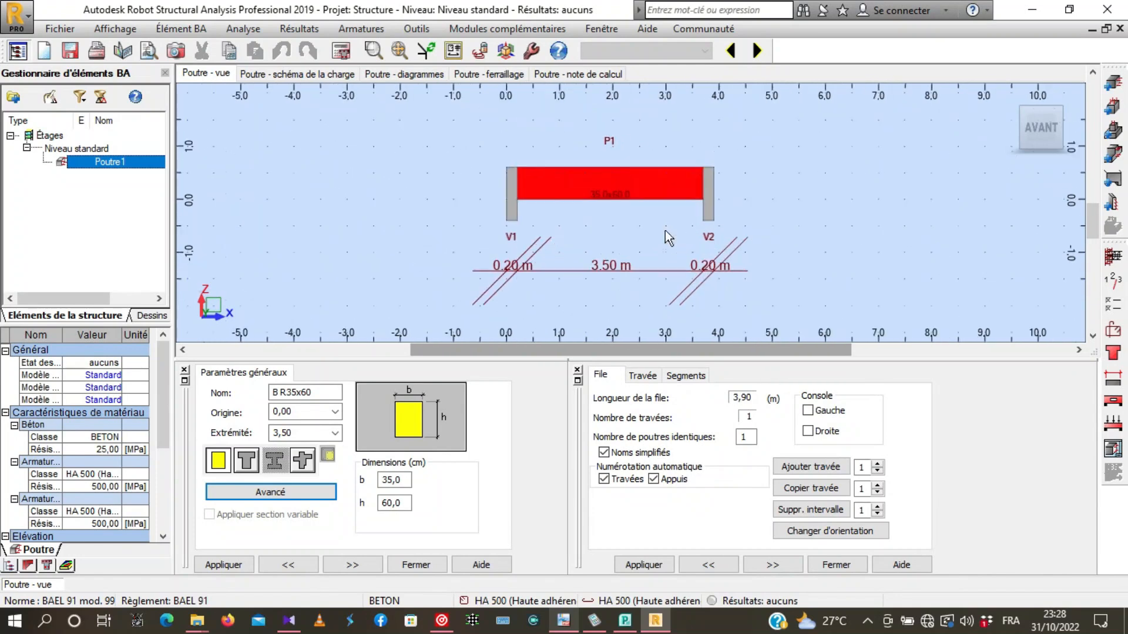
{"action": "scroll", "coordinate": [477, 140], "scroll_direction": "down", "scroll_amount": 1}
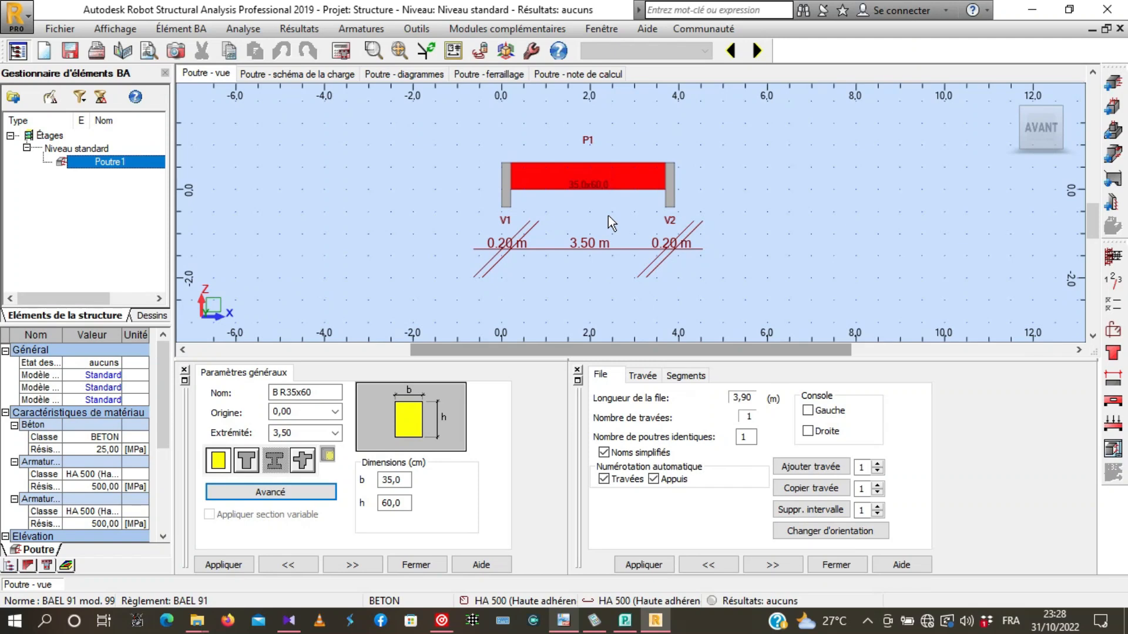
{"action": "scroll", "coordinate": [613, 196], "scroll_direction": "up", "scroll_amount": 1}
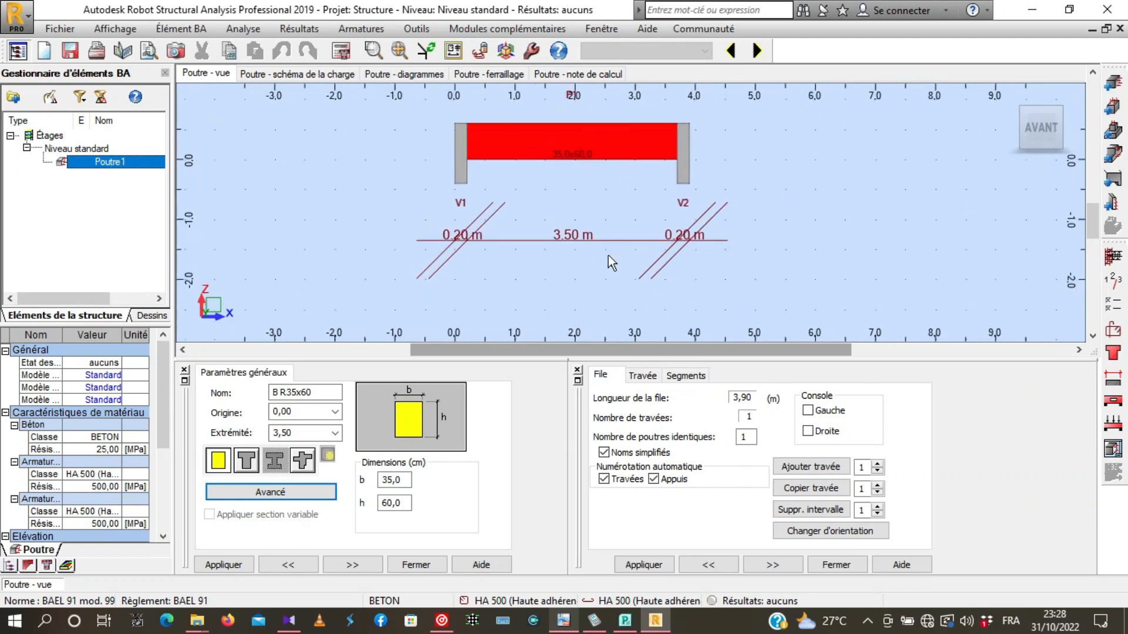
{"action": "scroll", "coordinate": [605, 210], "scroll_direction": "down", "scroll_amount": 1}
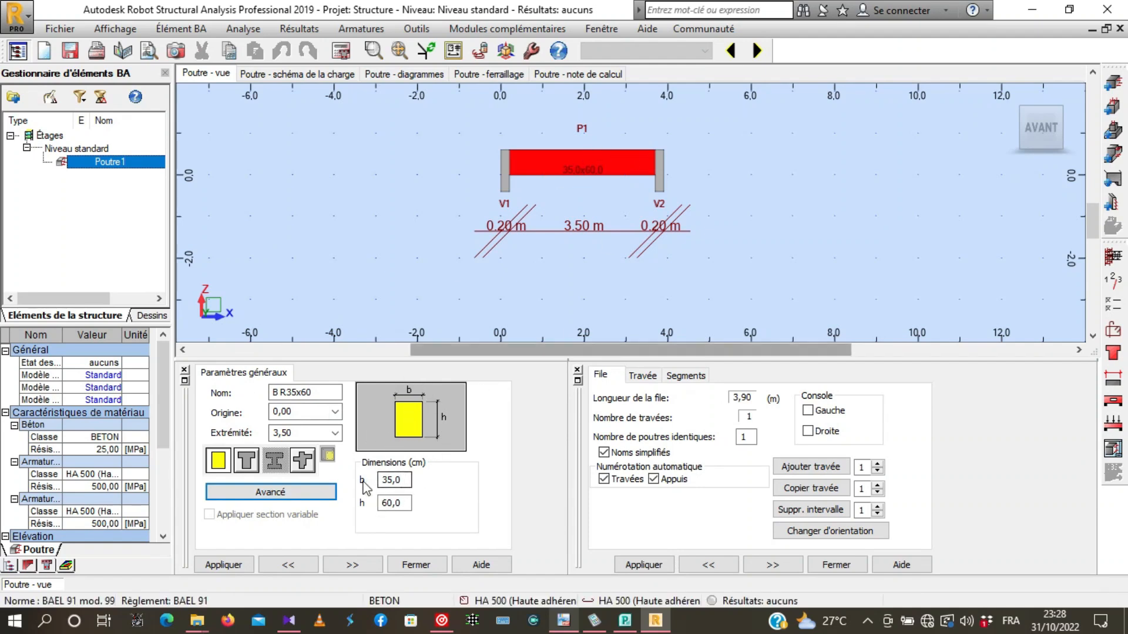
- Set the beam's rectangular section to b = 25 cm and h = 40 cm and apply it
{"action": "double_click", "coordinate": [394, 480]}
{"action": "type", "text": "25"}
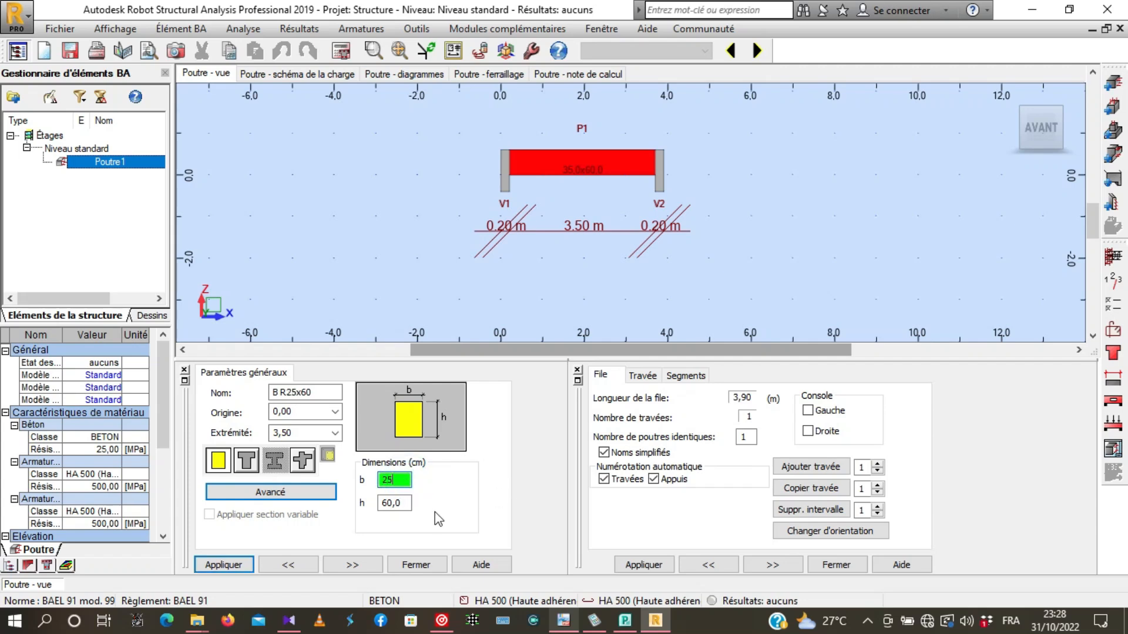
{"action": "key", "text": "Tab"}
{"action": "type", "text": "40"}
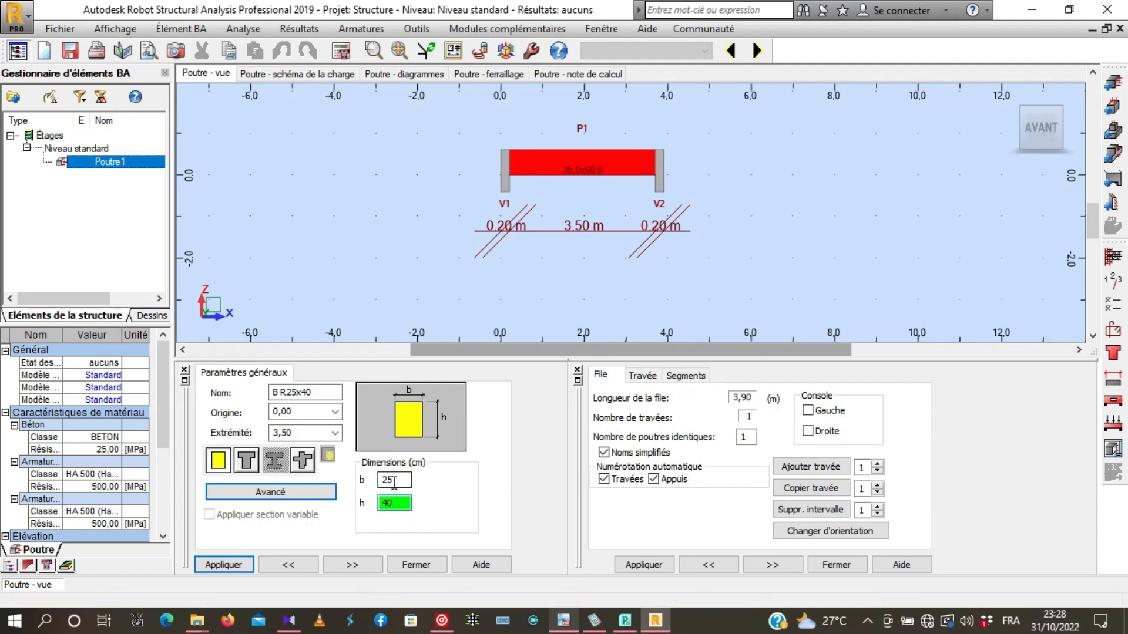
{"action": "left_click", "coordinate": [223, 566]}
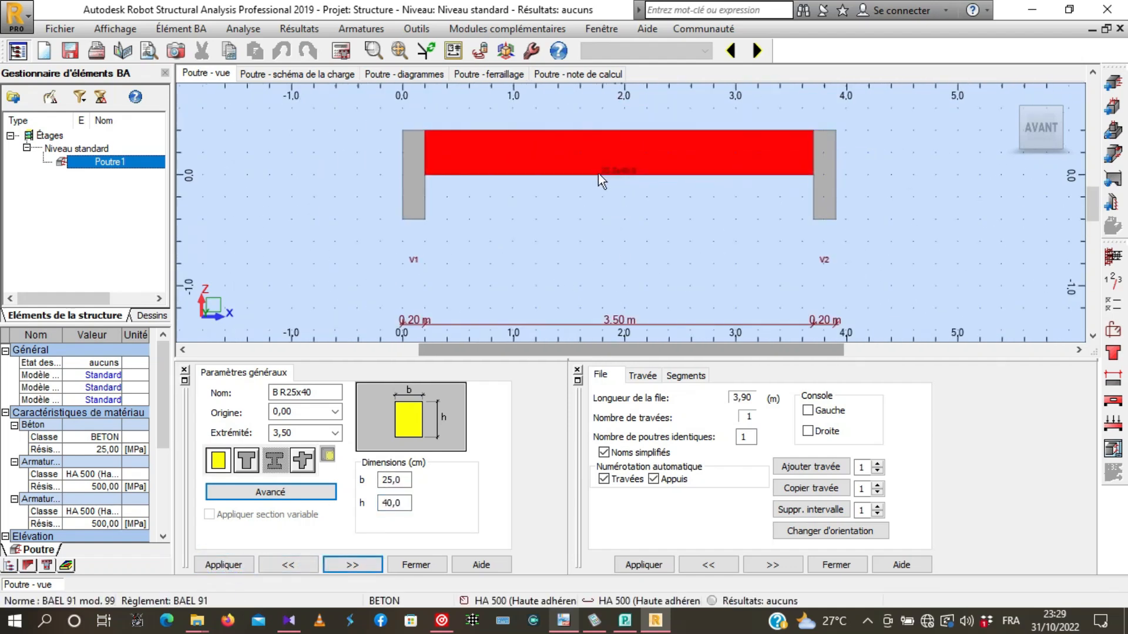
- Set the length of span P1 to 6 m and apply it
{"action": "scroll", "coordinate": [651, 157], "scroll_direction": "down", "scroll_amount": 1}
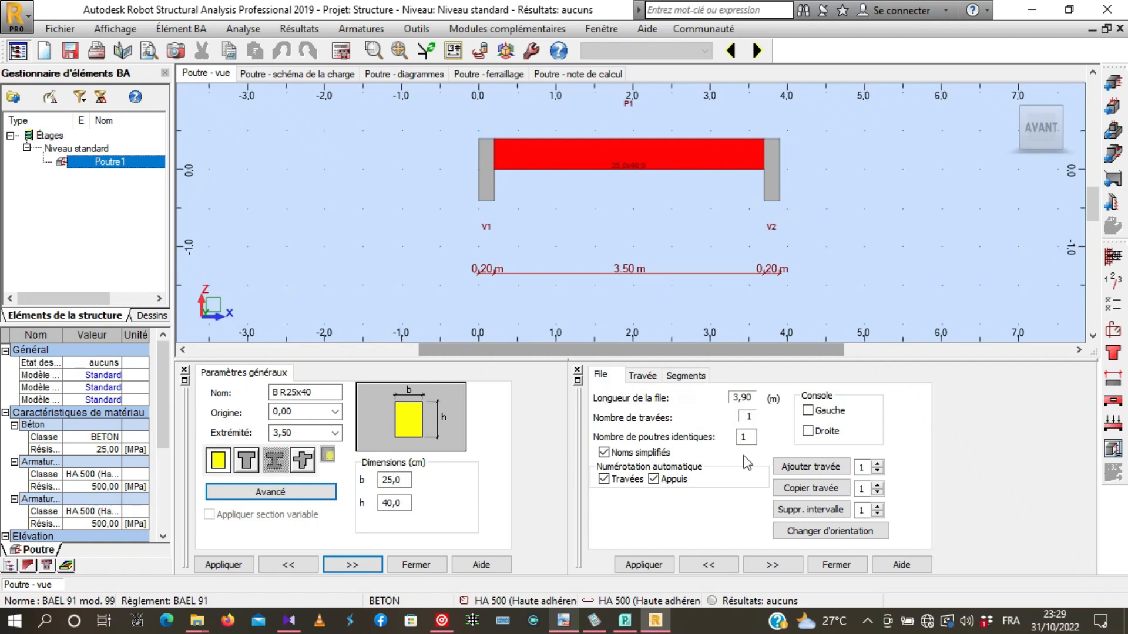
{"action": "left_click", "coordinate": [642, 379]}
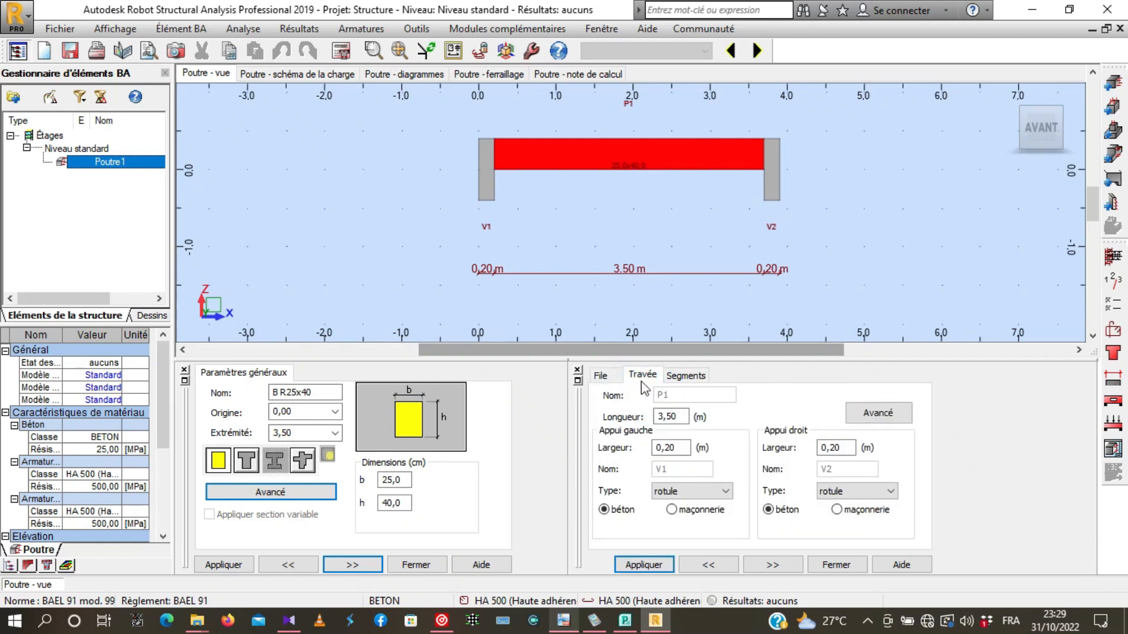
{"action": "double_click", "coordinate": [676, 417]}
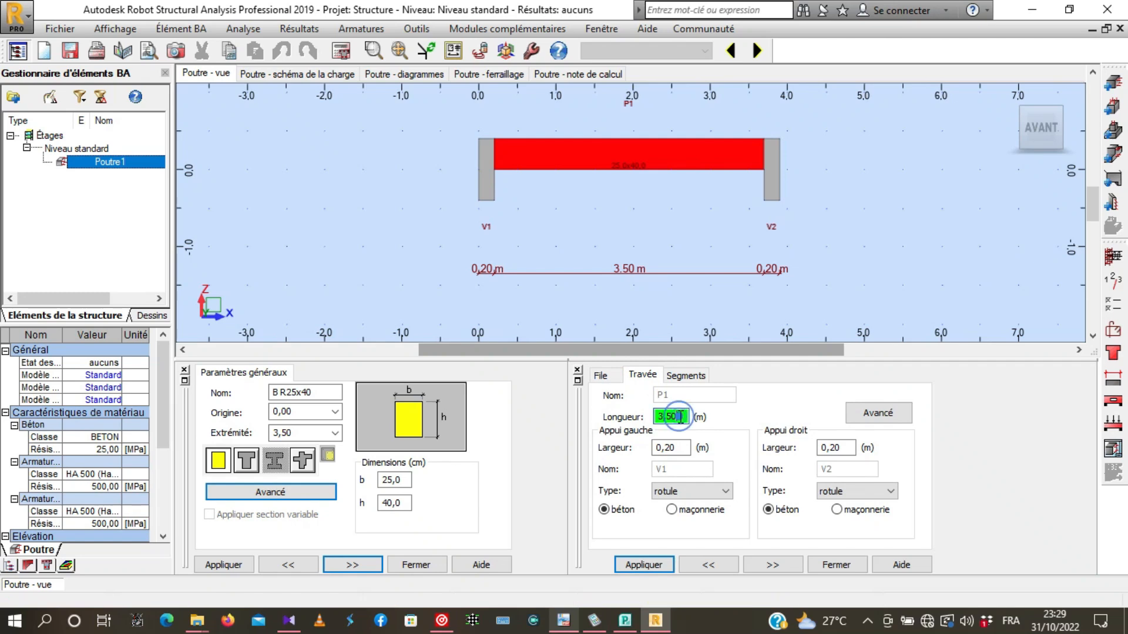
{"action": "left_click_drag", "start_coordinate": [684, 415], "coordinate": [640, 414]}
{"action": "type", "text": "6"}
{"action": "left_click", "coordinate": [645, 564]}
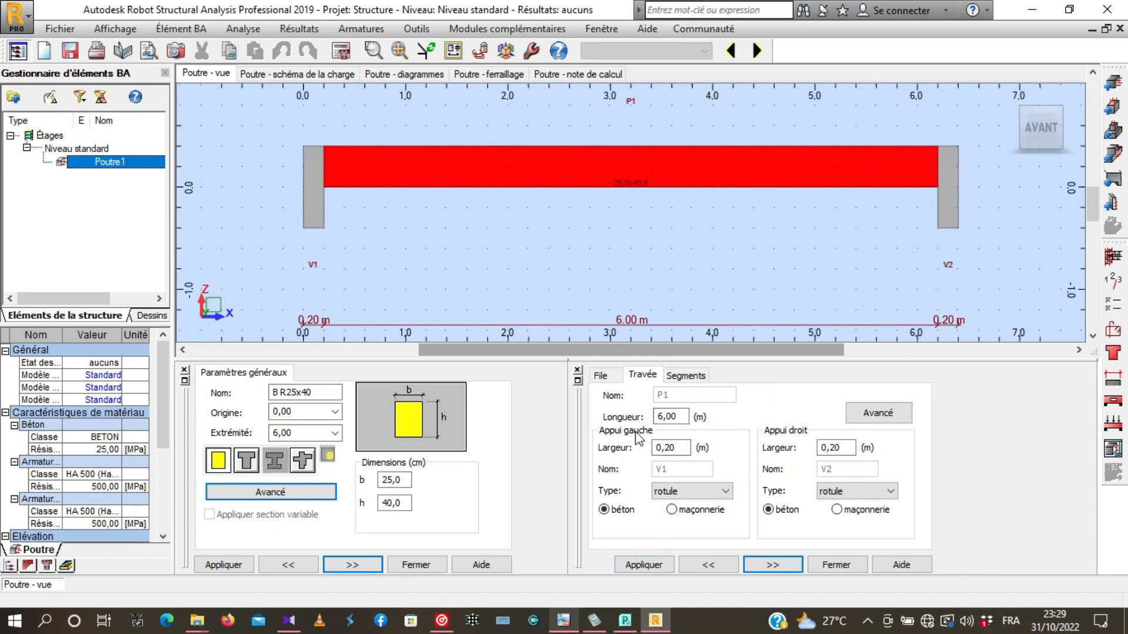
- Set the left support's width to 0.30 m and the right support's width to 0.40 m
{"action": "left_click", "coordinate": [683, 448]}
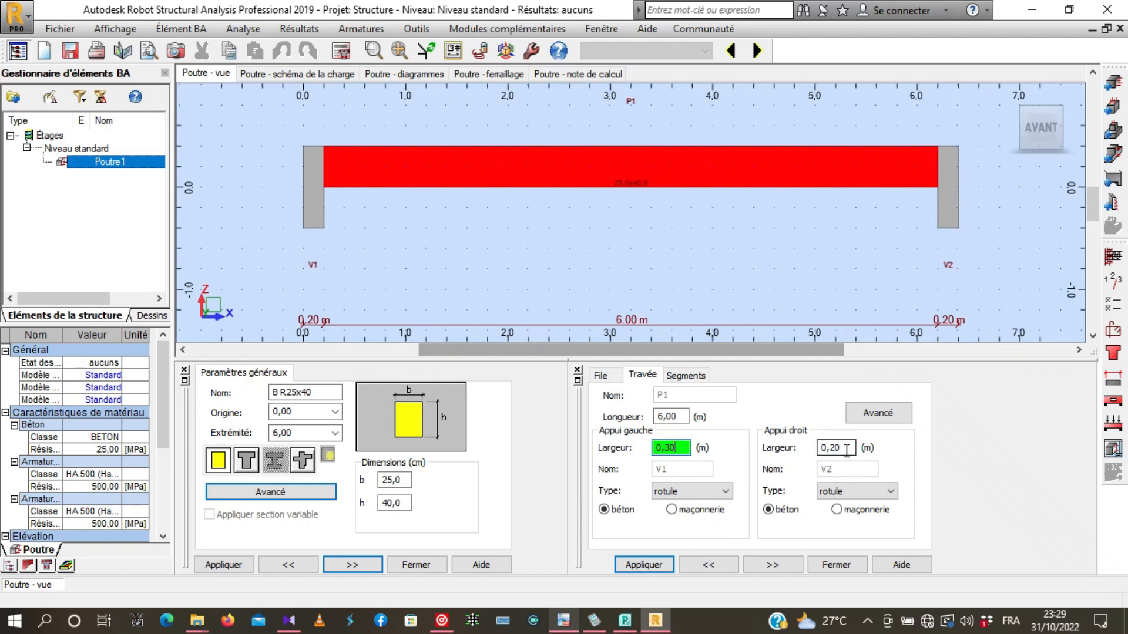
{"action": "left_click", "coordinate": [848, 448]}
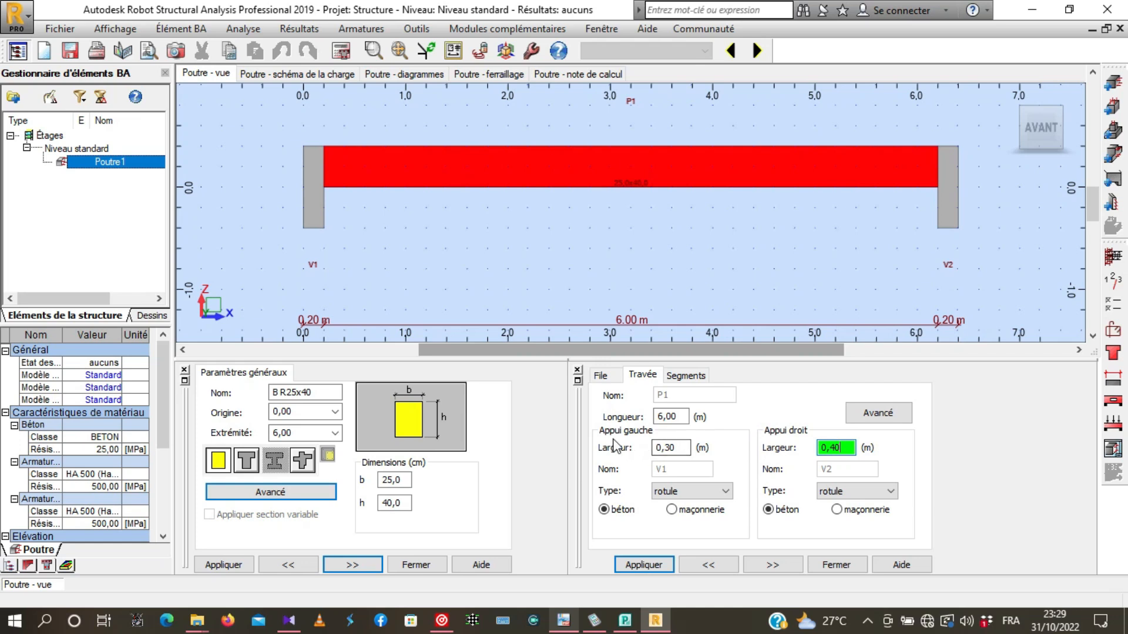
{"action": "left_click", "coordinate": [664, 524]}
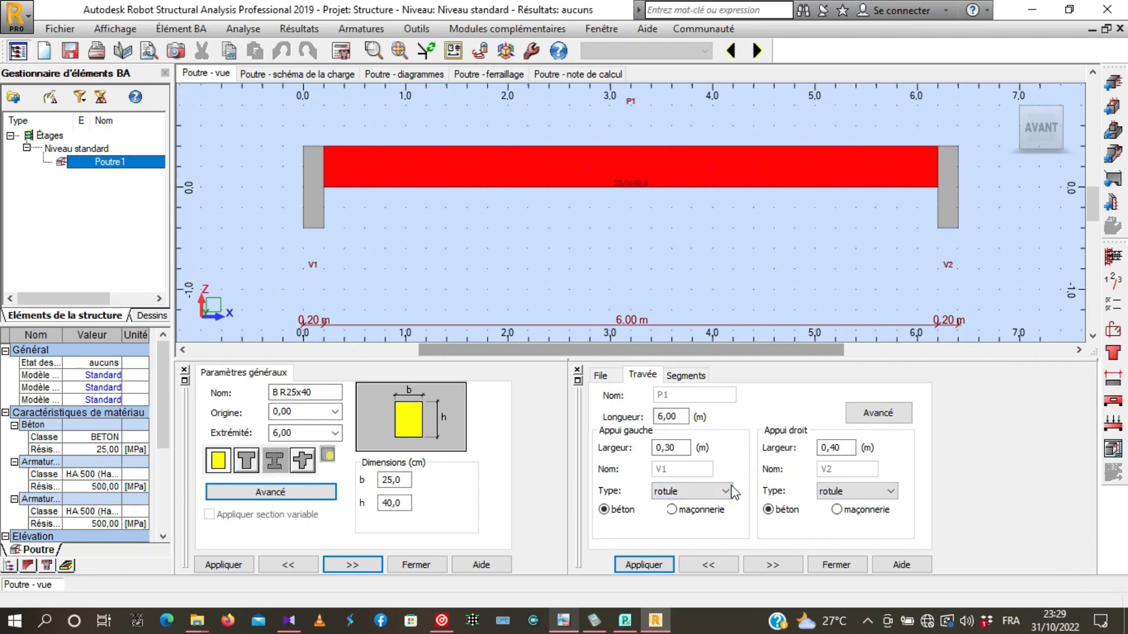
- Check the available support types, keep both supports as rotule, and apply the span settings
{"action": "left_click", "coordinate": [727, 491]}
{"action": "left_click", "coordinate": [728, 491]}
{"action": "left_click", "coordinate": [732, 492]}
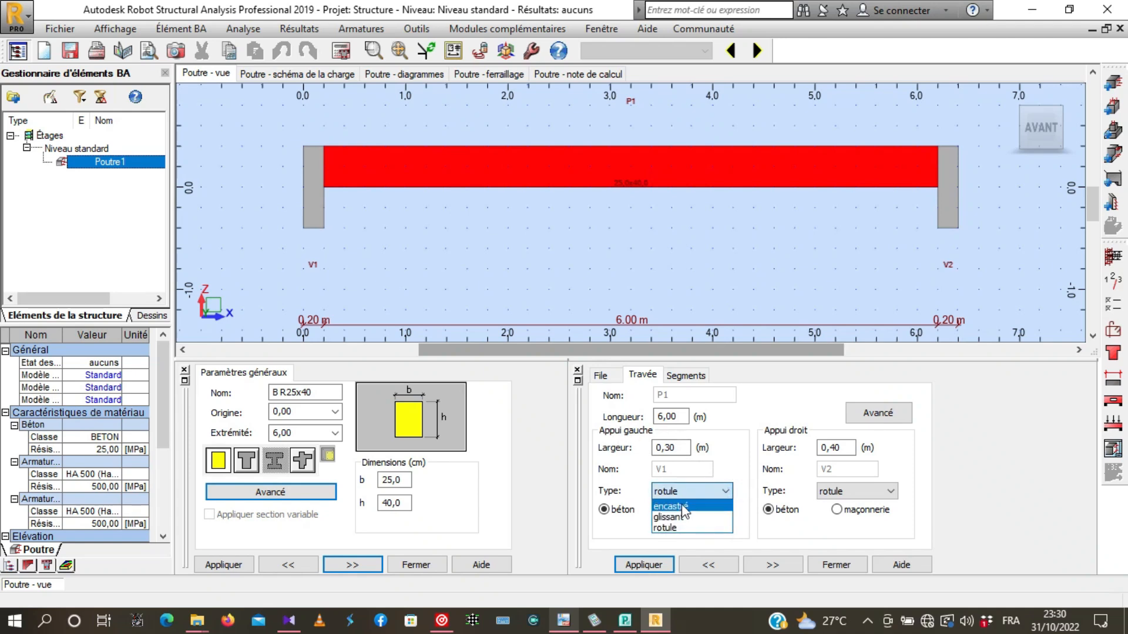
{"action": "left_click", "coordinate": [725, 491]}
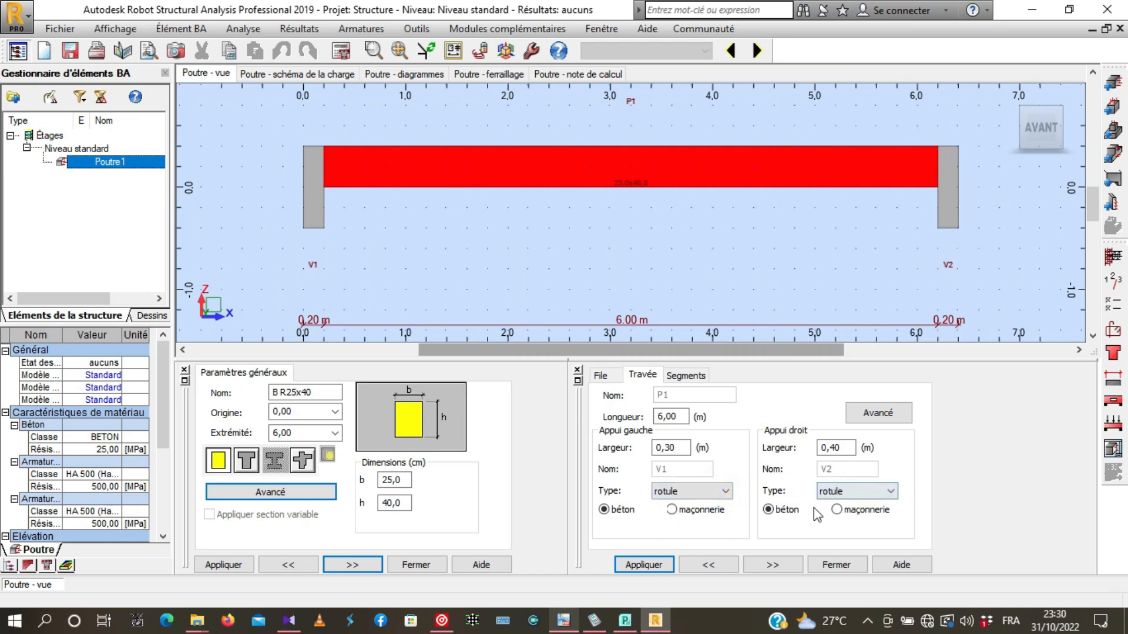
{"action": "left_click", "coordinate": [890, 493]}
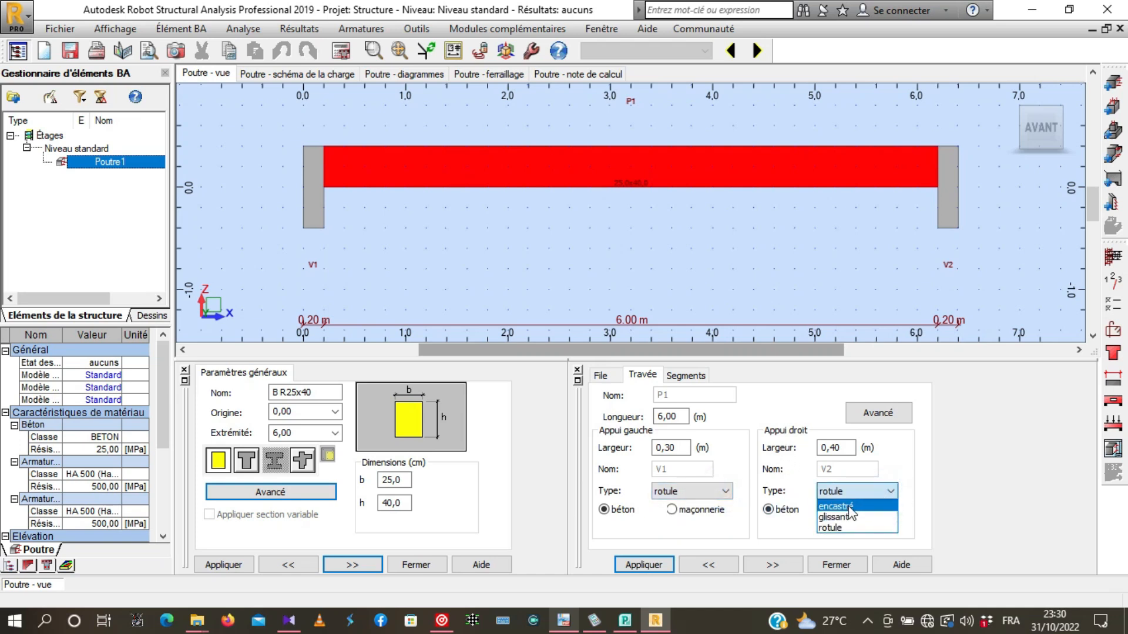
{"action": "left_click", "coordinate": [891, 493]}
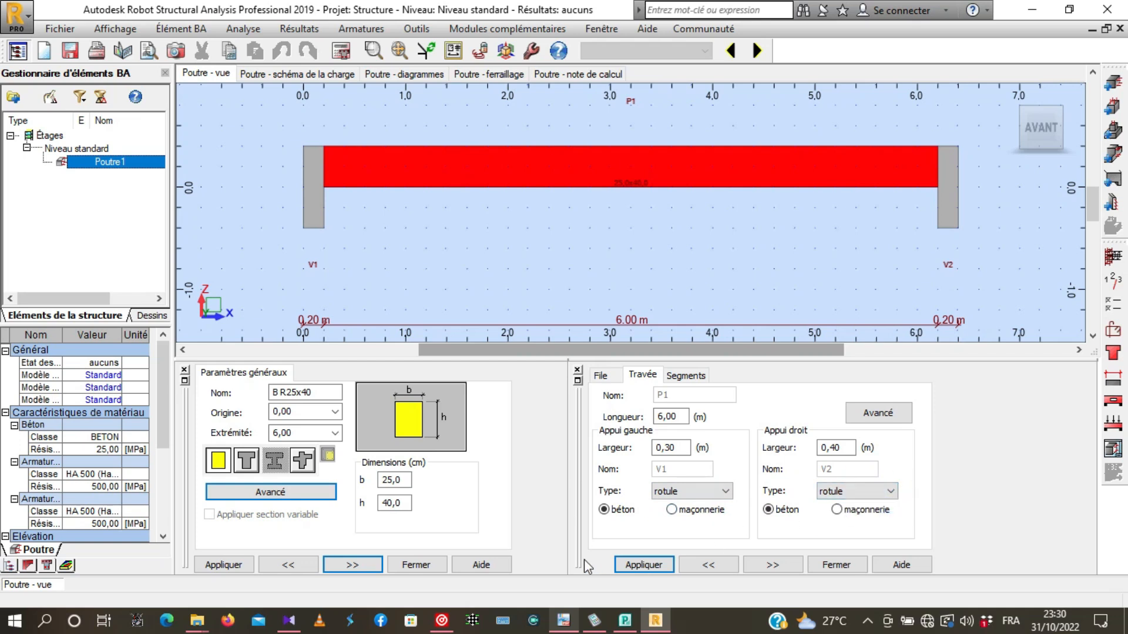
{"action": "left_click", "coordinate": [640, 568]}
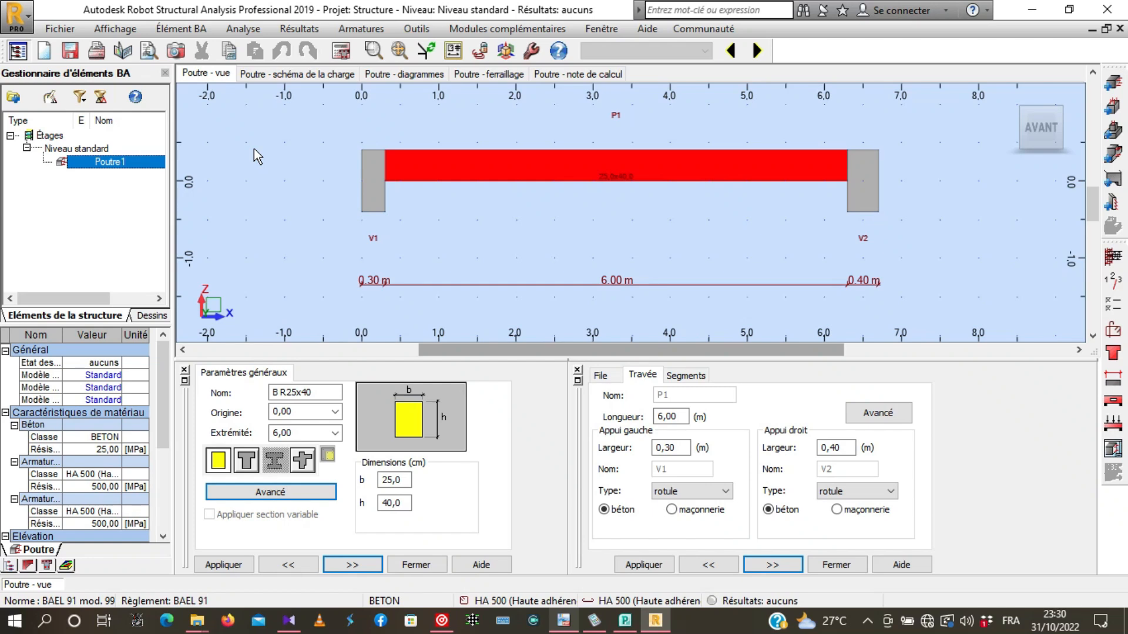
- Begin defining the beam's typical reinforcement, with stirrups of bar size 6 in HA 400 steel and cover c of 3 cm
{"action": "left_click", "coordinate": [1113, 259]}
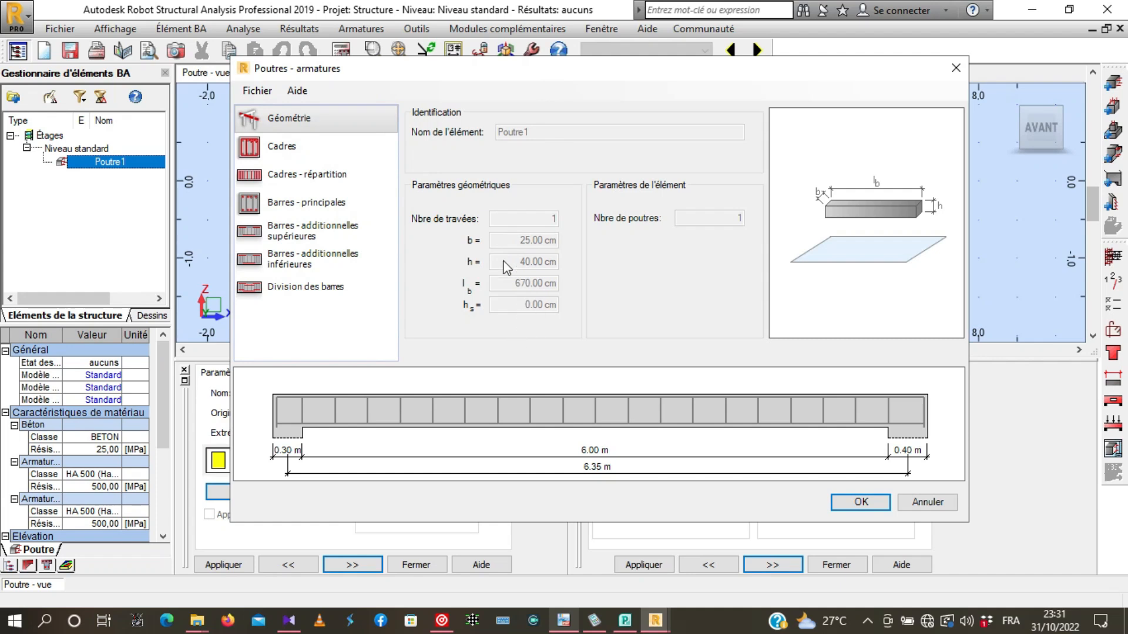
{"action": "left_click_drag", "start_coordinate": [506, 71], "coordinate": [534, 94]}
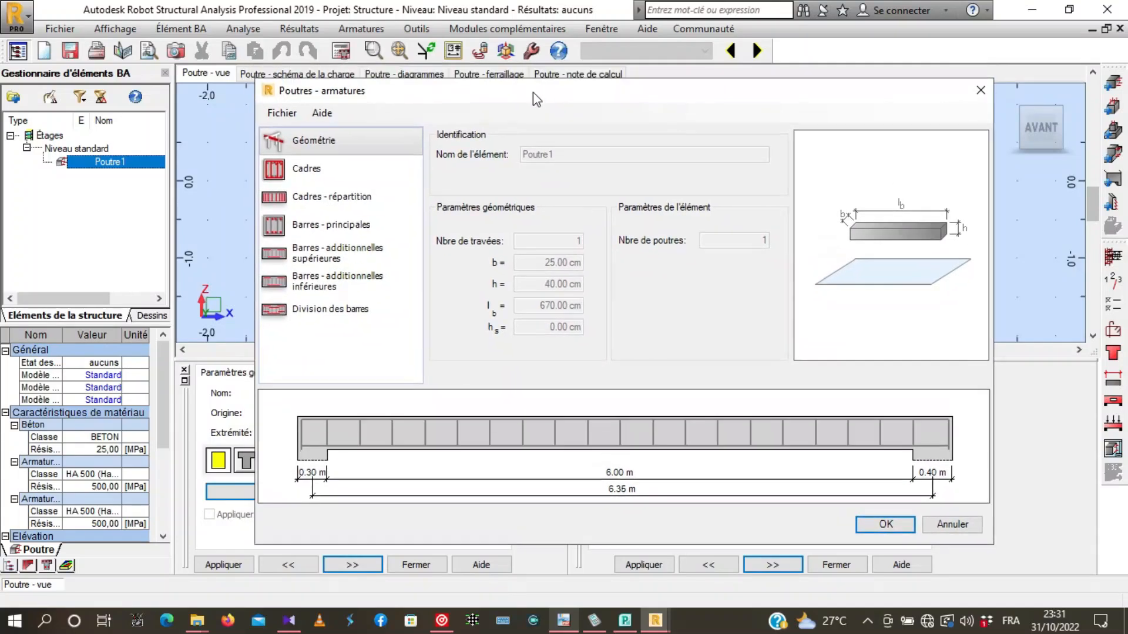
{"action": "left_click", "coordinate": [344, 172]}
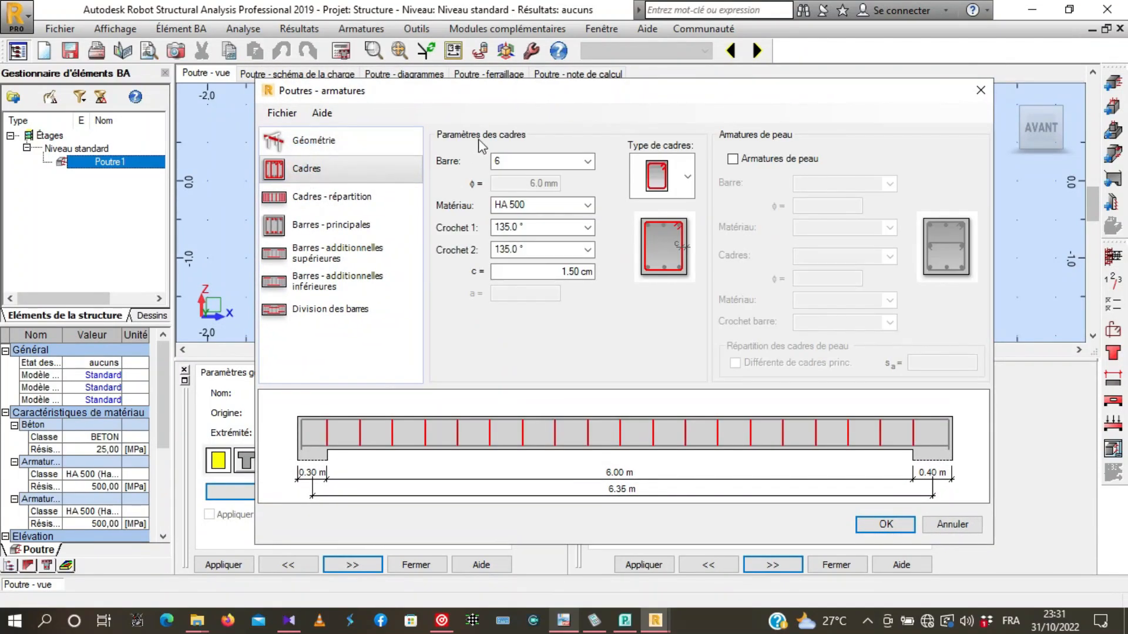
{"action": "left_click", "coordinate": [587, 161]}
{"action": "left_click", "coordinate": [587, 161]}
{"action": "left_click", "coordinate": [587, 205]}
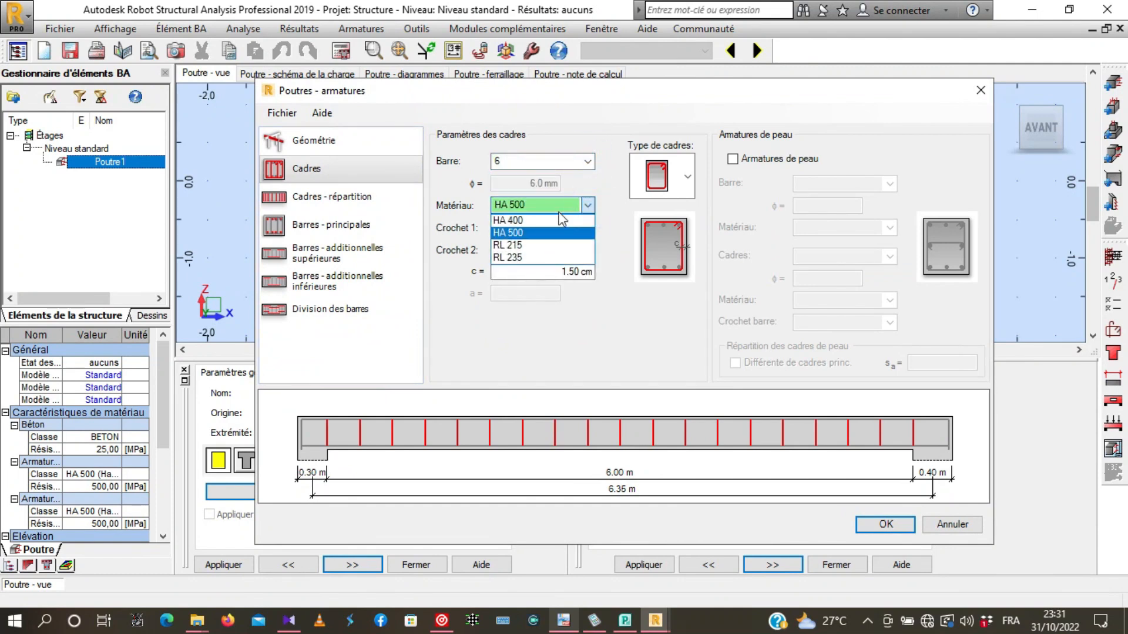
{"action": "left_click", "coordinate": [502, 215]}
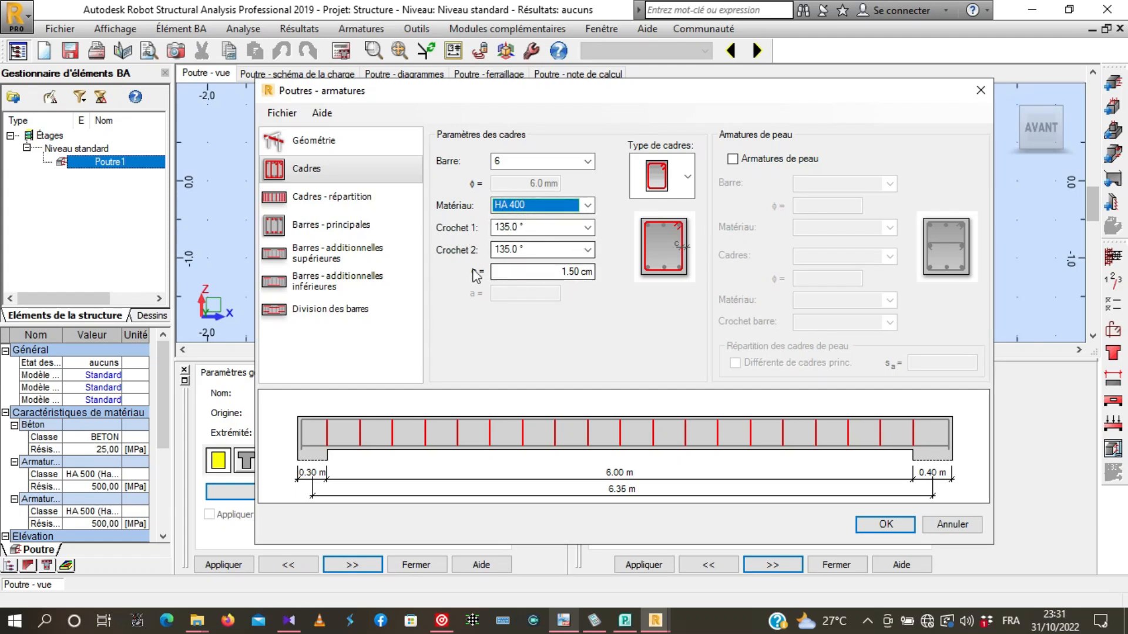
{"action": "left_click", "coordinate": [542, 271]}
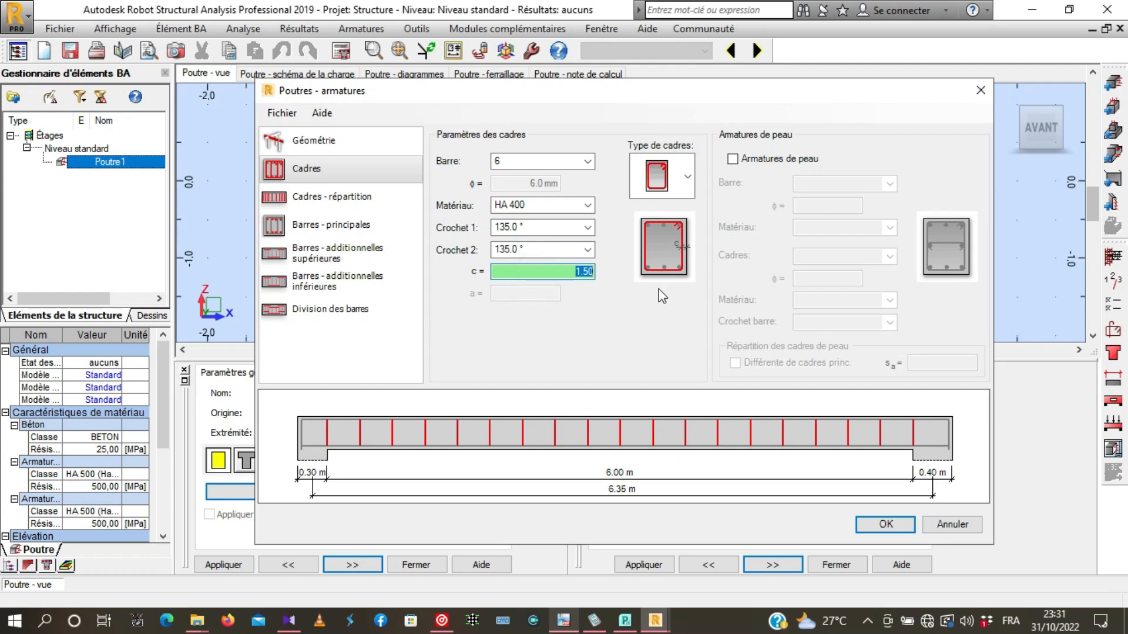
{"action": "type", "text": "3"}
- Define the lower main reinforcement as four 12 mm bars in HA 400 steel with 135° hooks
{"action": "left_click", "coordinate": [302, 196]}
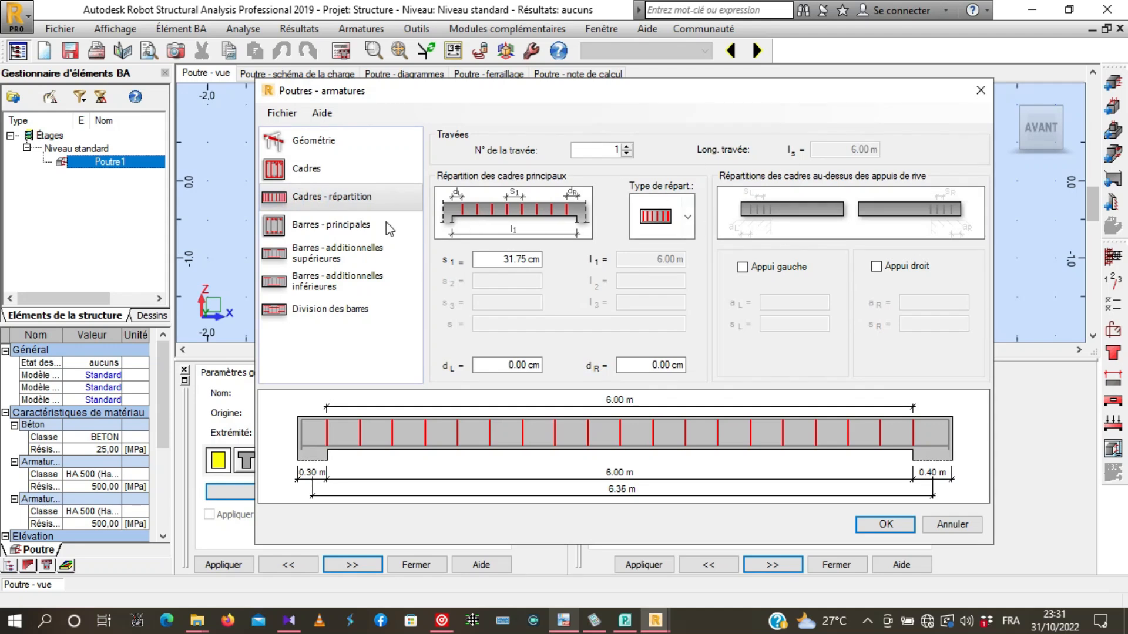
{"action": "left_click", "coordinate": [313, 227]}
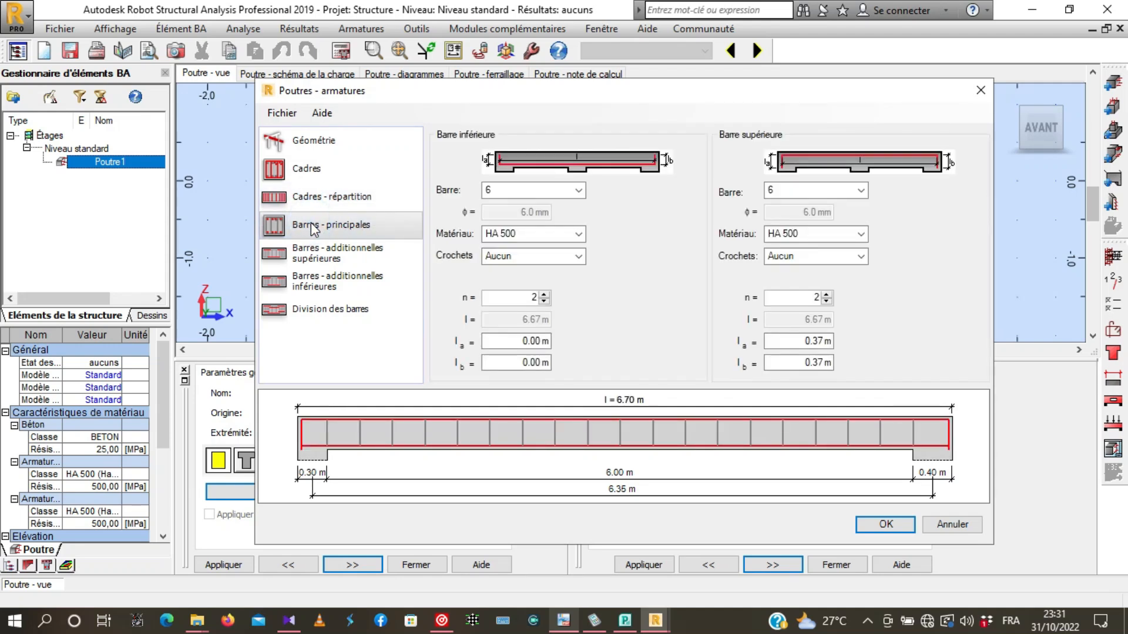
{"action": "left_click", "coordinate": [517, 189]}
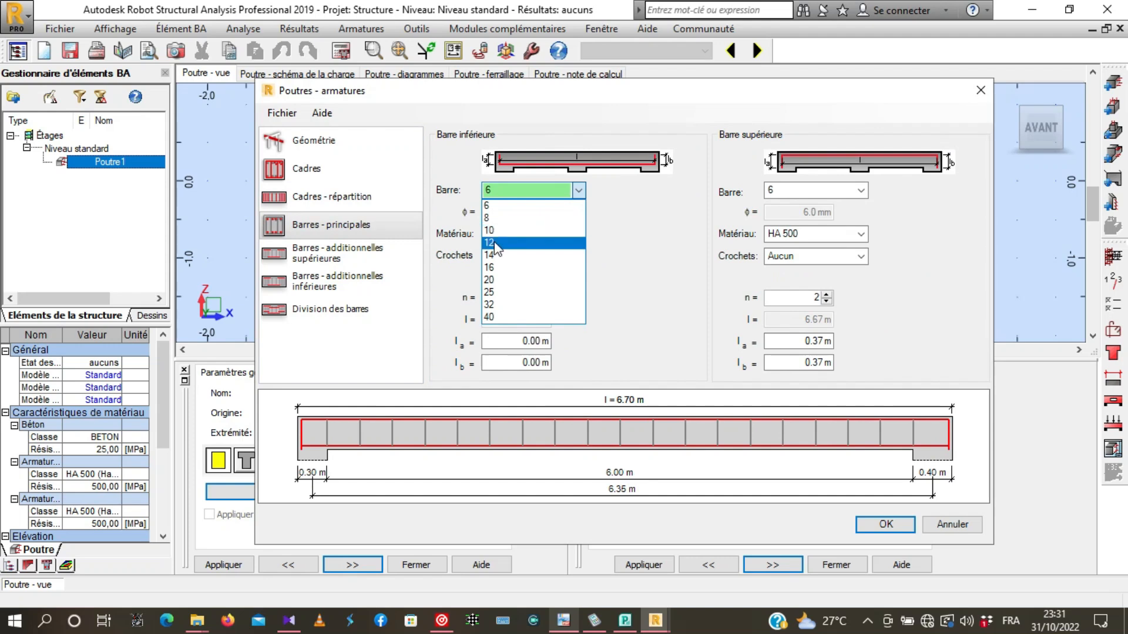
{"action": "left_click", "coordinate": [494, 243]}
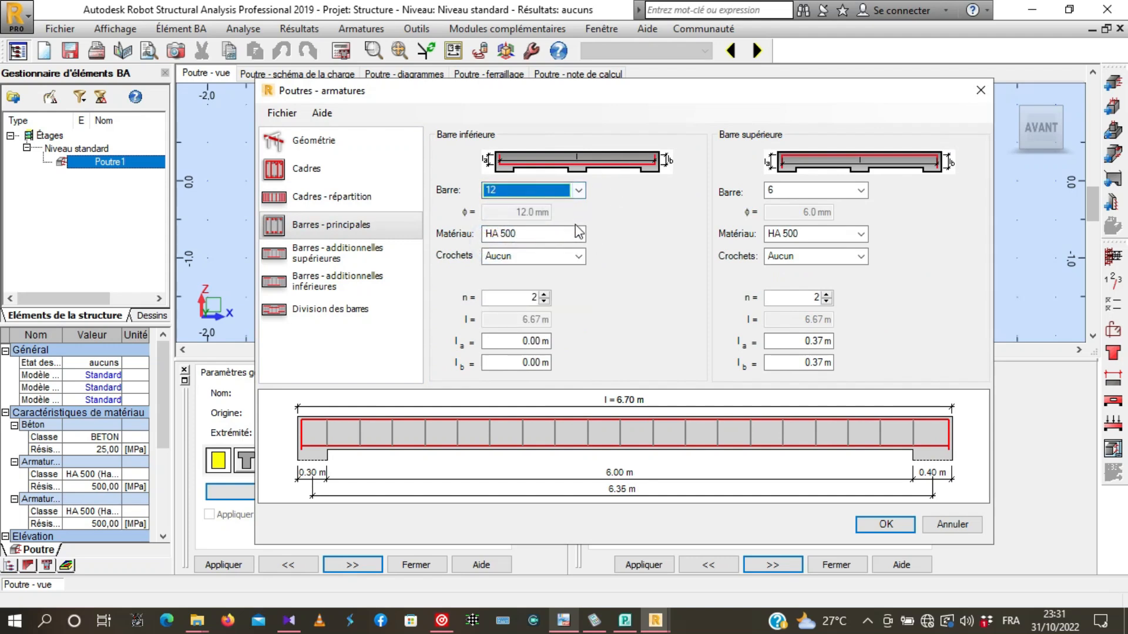
{"action": "left_click", "coordinate": [579, 233]}
{"action": "left_click", "coordinate": [505, 246]}
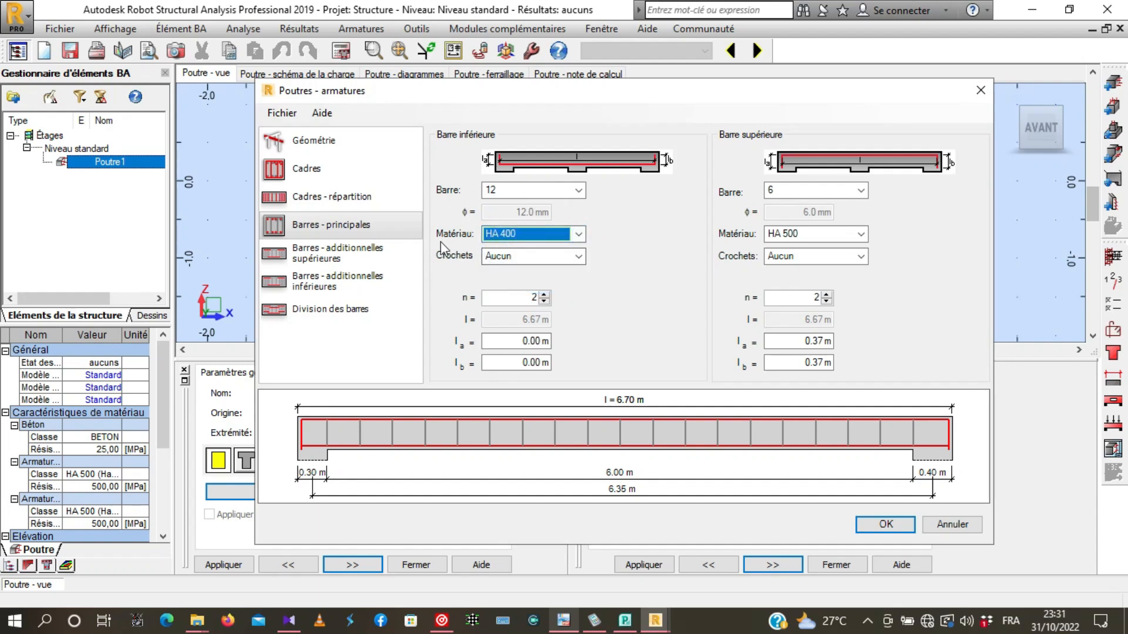
{"action": "left_click", "coordinate": [579, 256]}
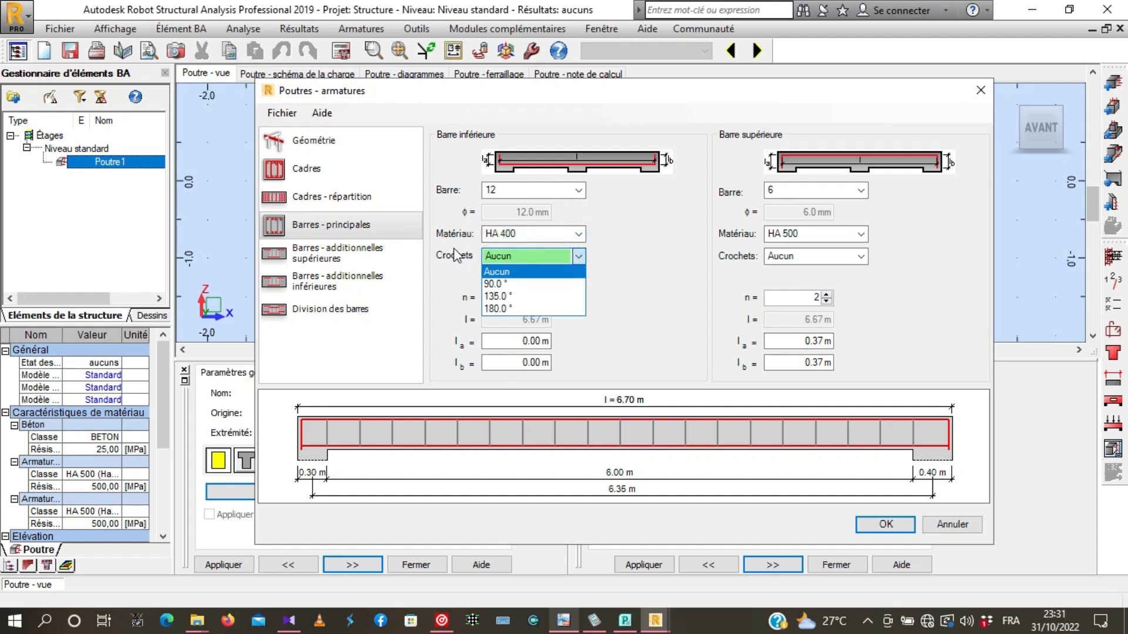
{"action": "left_click", "coordinate": [496, 296]}
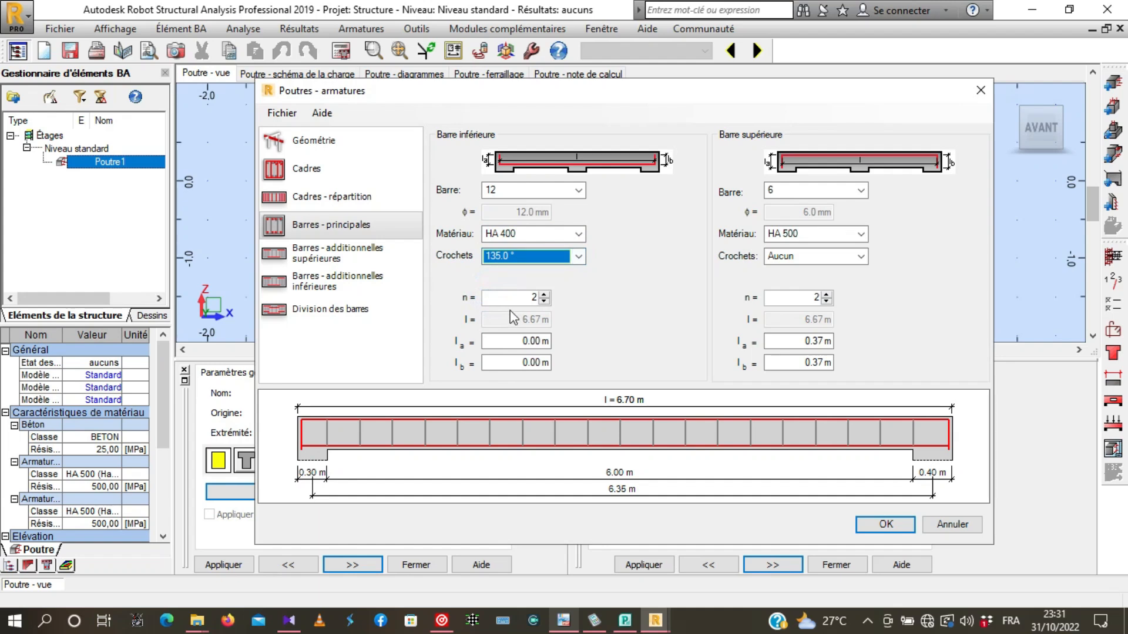
{"action": "left_click", "coordinate": [544, 294]}
{"action": "left_click", "coordinate": [544, 294]}
{"action": "left_click", "coordinate": [545, 294]}
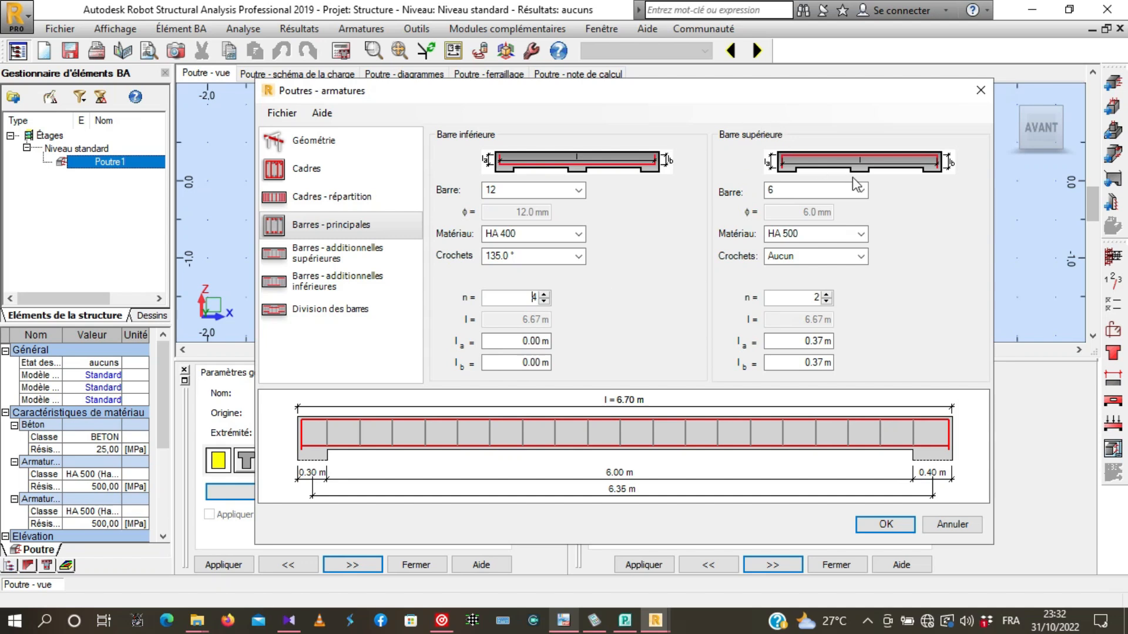
- Define the upper main reinforcement as four 12 mm bars in HA 400 steel with 135° hooks
{"action": "left_click", "coordinate": [860, 190]}
{"action": "left_click", "coordinate": [790, 243]}
{"action": "left_click", "coordinate": [800, 234]}
{"action": "left_click", "coordinate": [801, 249]}
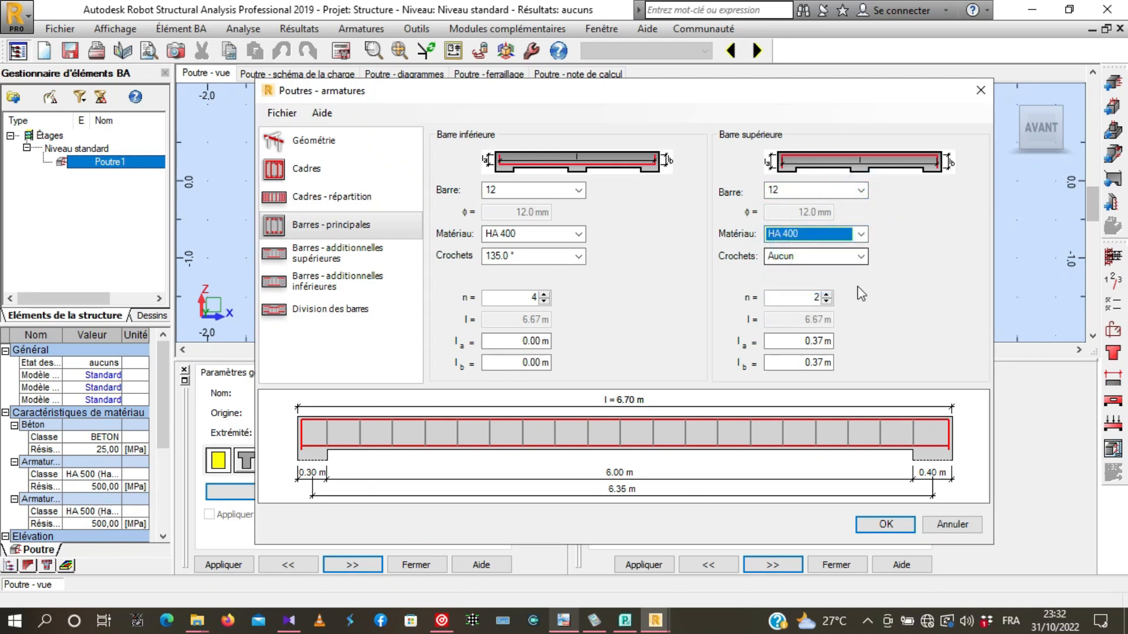
{"action": "left_click", "coordinate": [828, 294]}
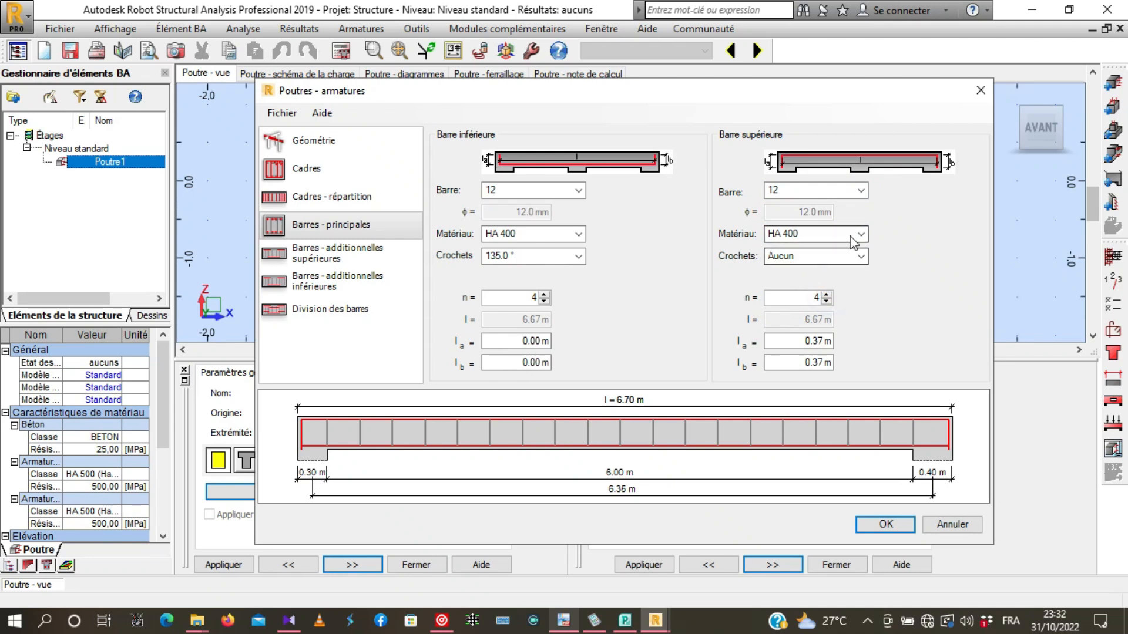
{"action": "left_click", "coordinate": [860, 256]}
{"action": "left_click", "coordinate": [786, 296]}
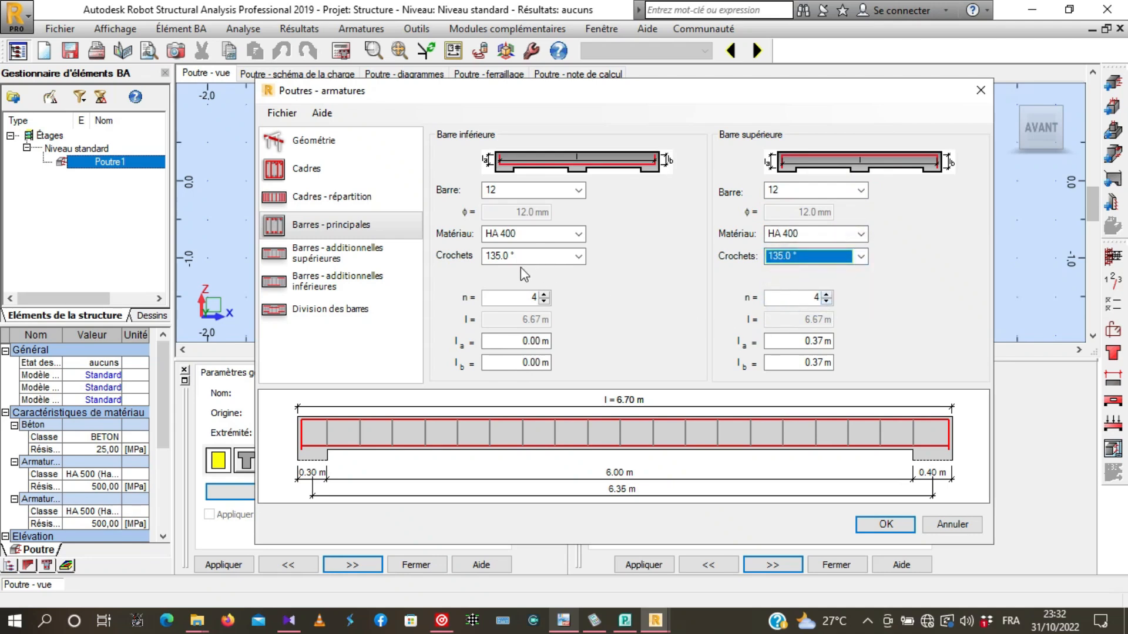
- Leave the additional upper and lower bars and the bar division disabled, and accept the beam reinforcement
{"action": "left_click", "coordinate": [323, 254]}
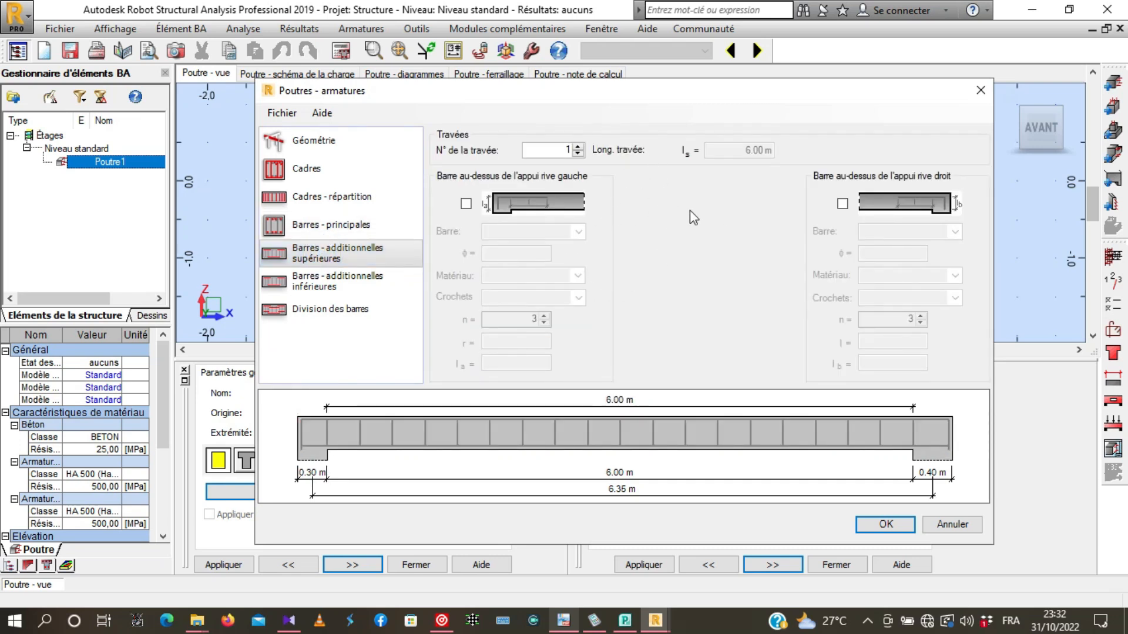
{"action": "left_click", "coordinate": [308, 286]}
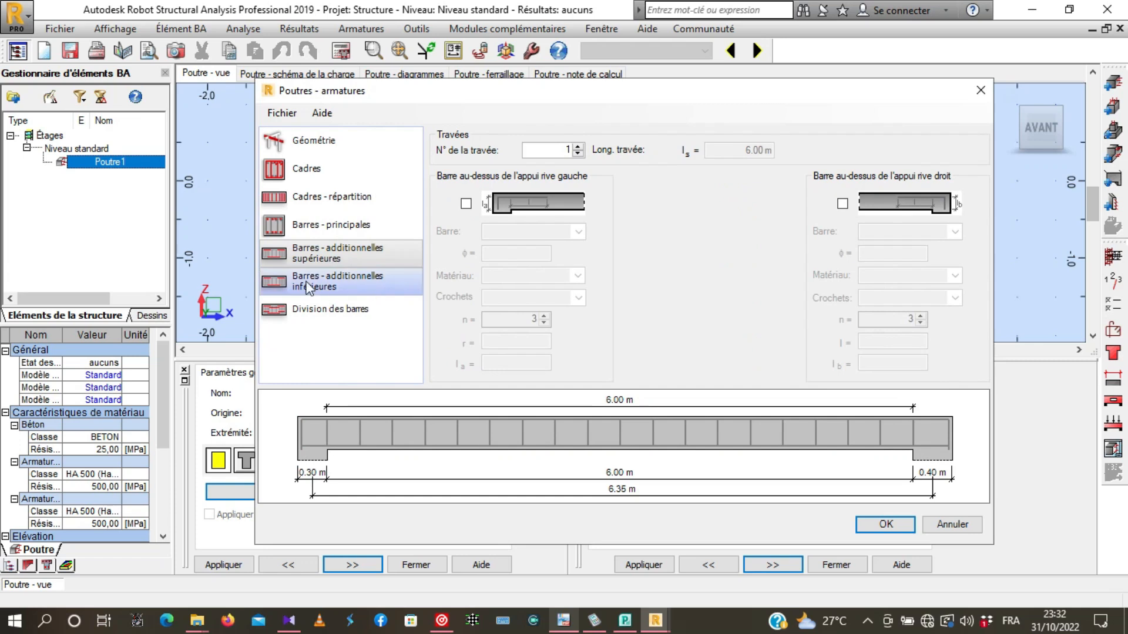
{"action": "left_click", "coordinate": [320, 318]}
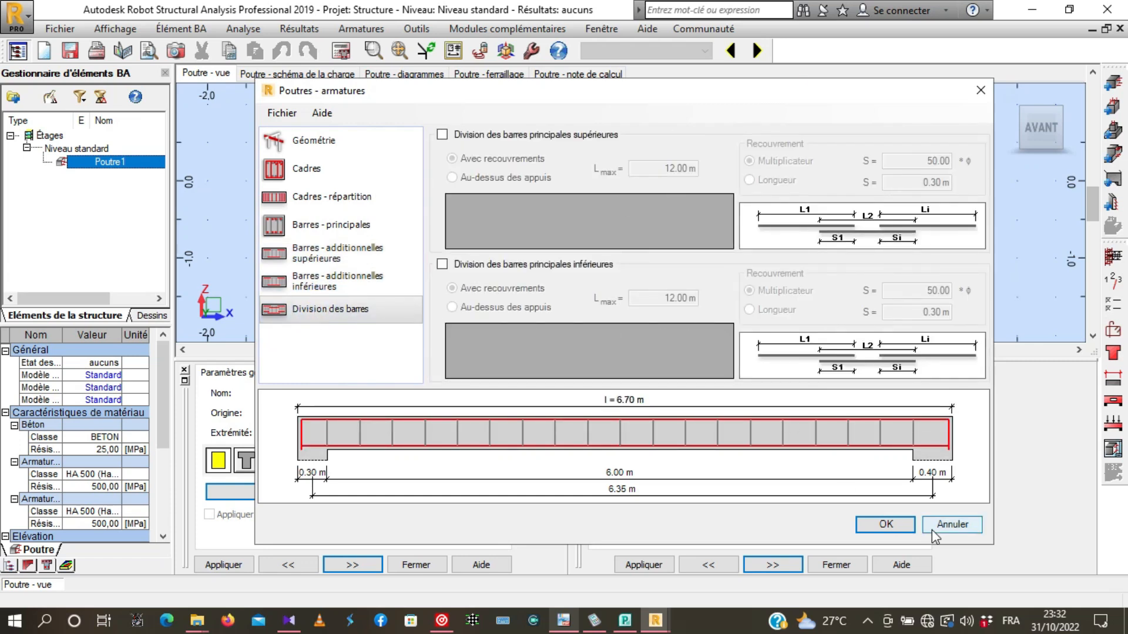
{"action": "left_click", "coordinate": [903, 525]}
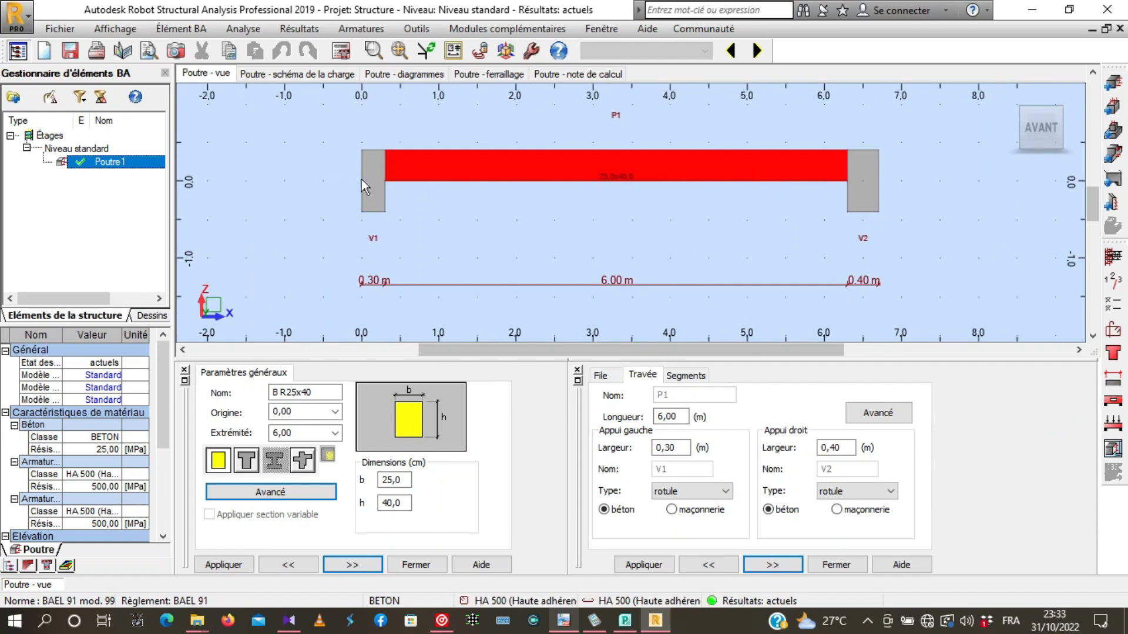
- Accept the storey parameters with cracking peu préjudiciable, environment non agressif and fire resistance 0 h
{"action": "left_click", "coordinate": [1114, 284]}
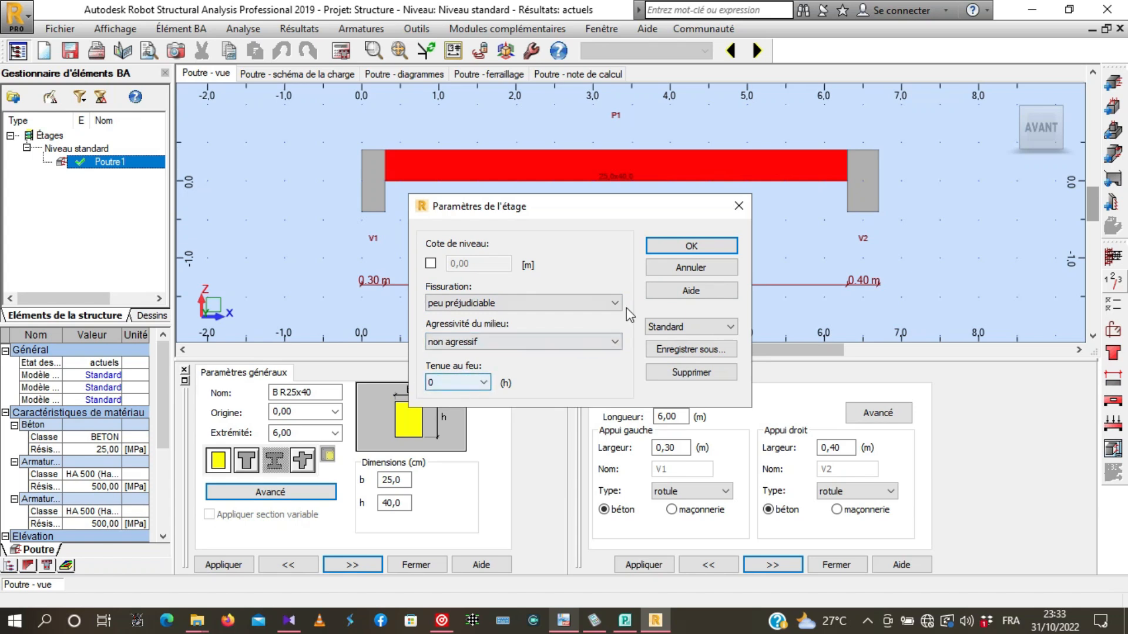
{"action": "left_click", "coordinate": [715, 245]}
- In the beam's calculation options, set the number of points for the stiffness calculation to 10
{"action": "left_click", "coordinate": [1116, 306]}
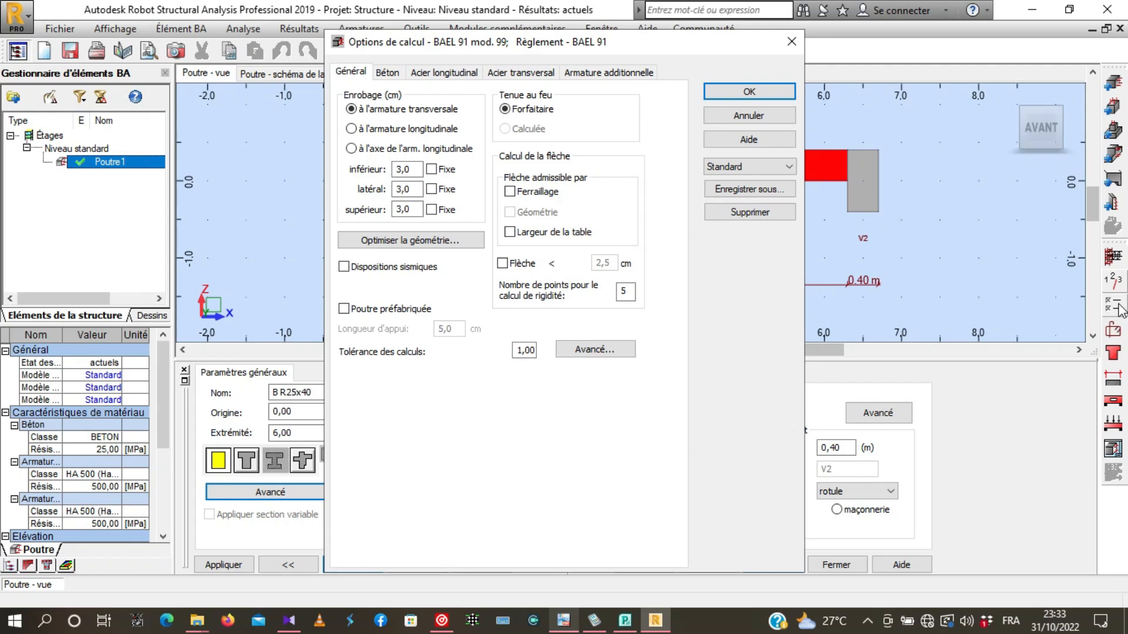
{"action": "mouse_move", "coordinate": [516, 48]}
{"action": "left_mouse_down"}
{"action": "mouse_move", "coordinate": [571, 66]}
{"action": "mouse_move", "coordinate": [518, 47]}
{"action": "left_mouse_up"}
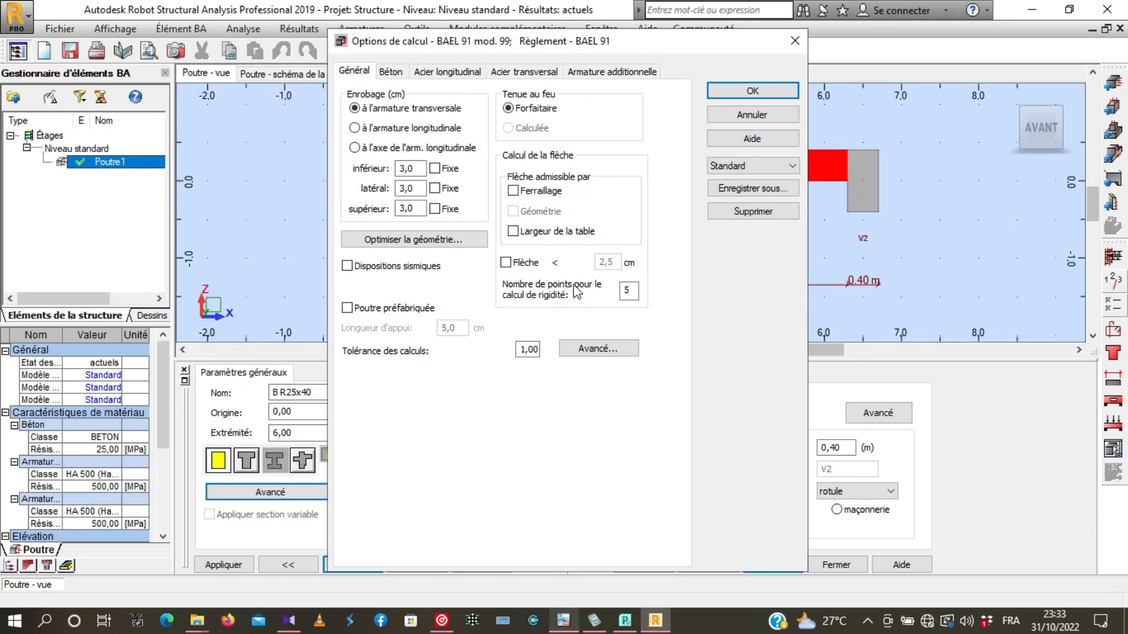
{"action": "double_click", "coordinate": [629, 290]}
{"action": "left_click", "coordinate": [677, 300]}
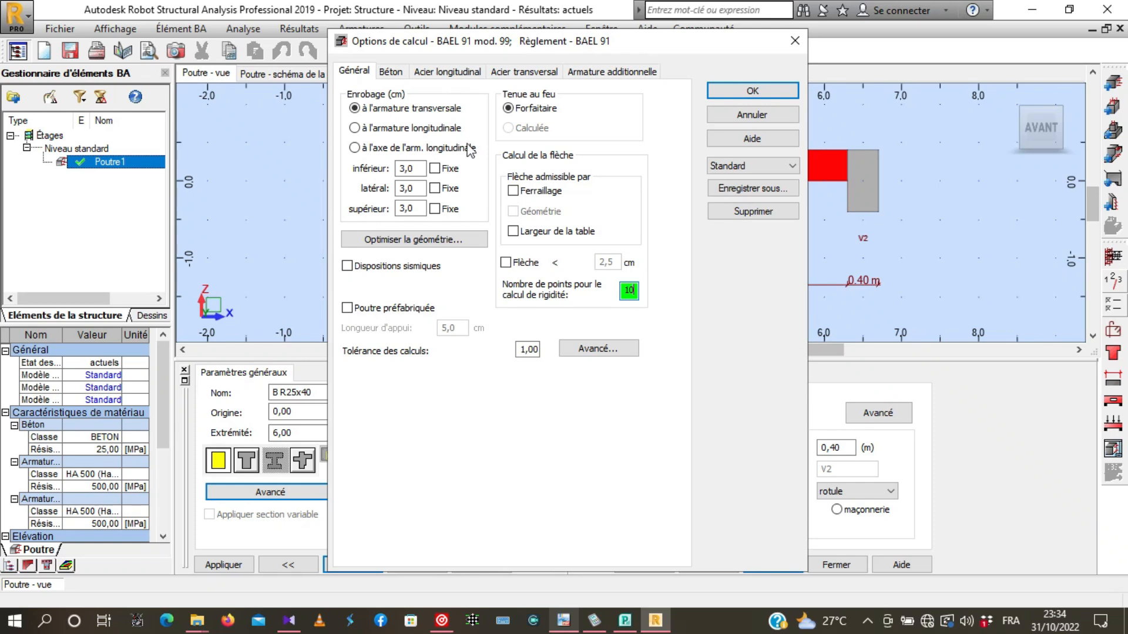
- Choose BETON20 as the concrete in the beam's calculation options
{"action": "left_click", "coordinate": [389, 71]}
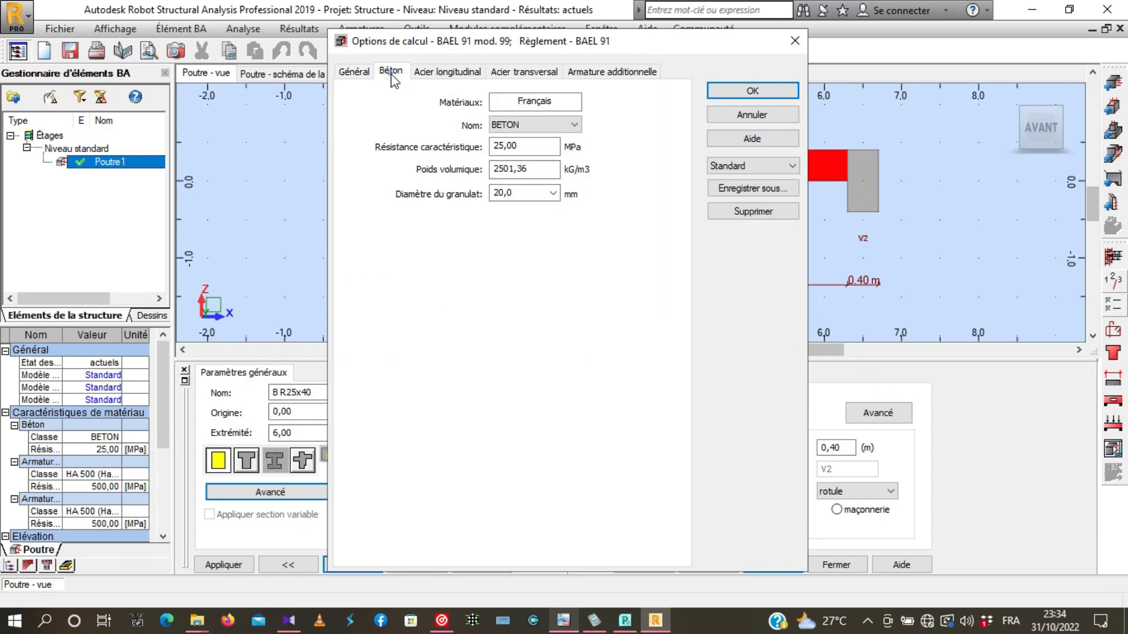
{"action": "left_click", "coordinate": [574, 125]}
{"action": "left_click", "coordinate": [533, 147]}
{"action": "left_click", "coordinate": [440, 72]}
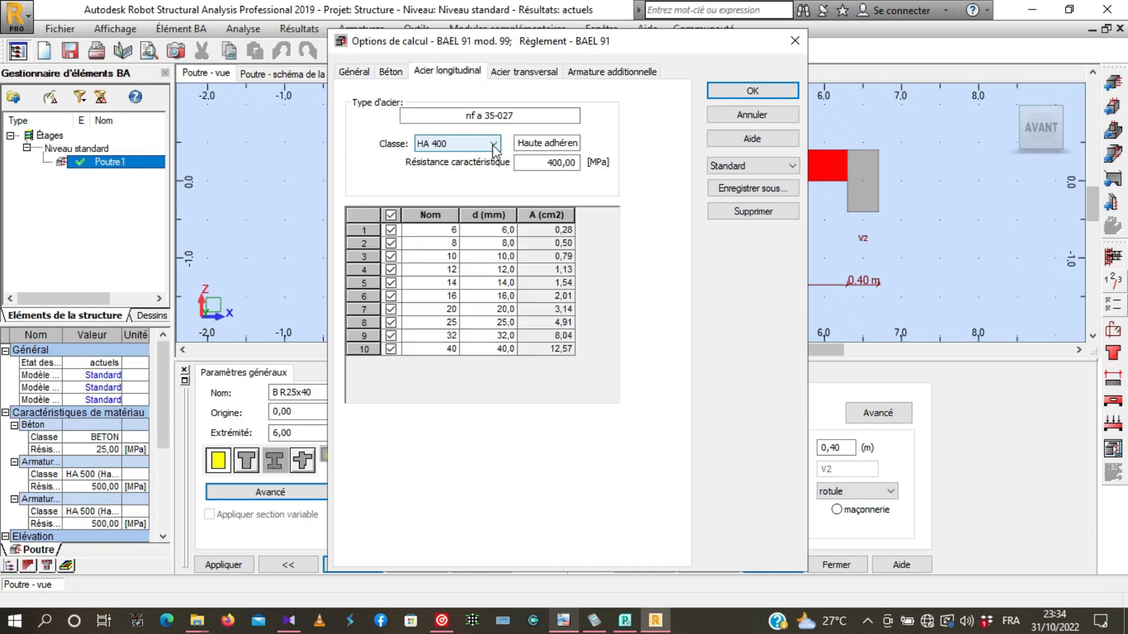
- Use HA 400 for the longitudinal steel and allow only the 12, 14 and 16 mm bar diameters
{"action": "left_click", "coordinate": [494, 145]}
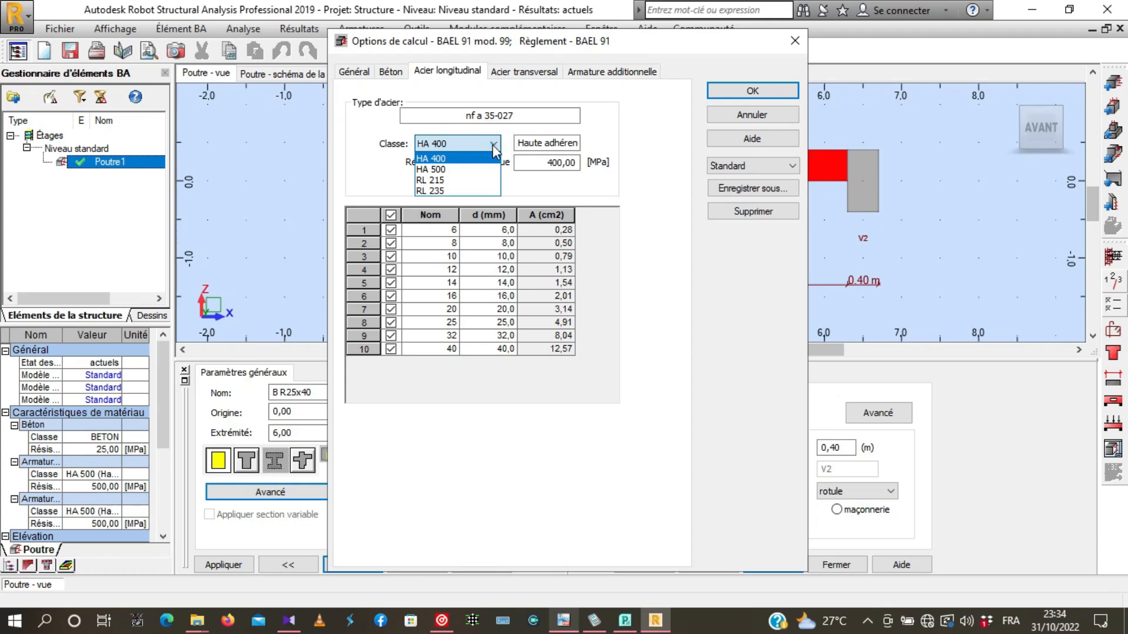
{"action": "left_click", "coordinate": [494, 145]}
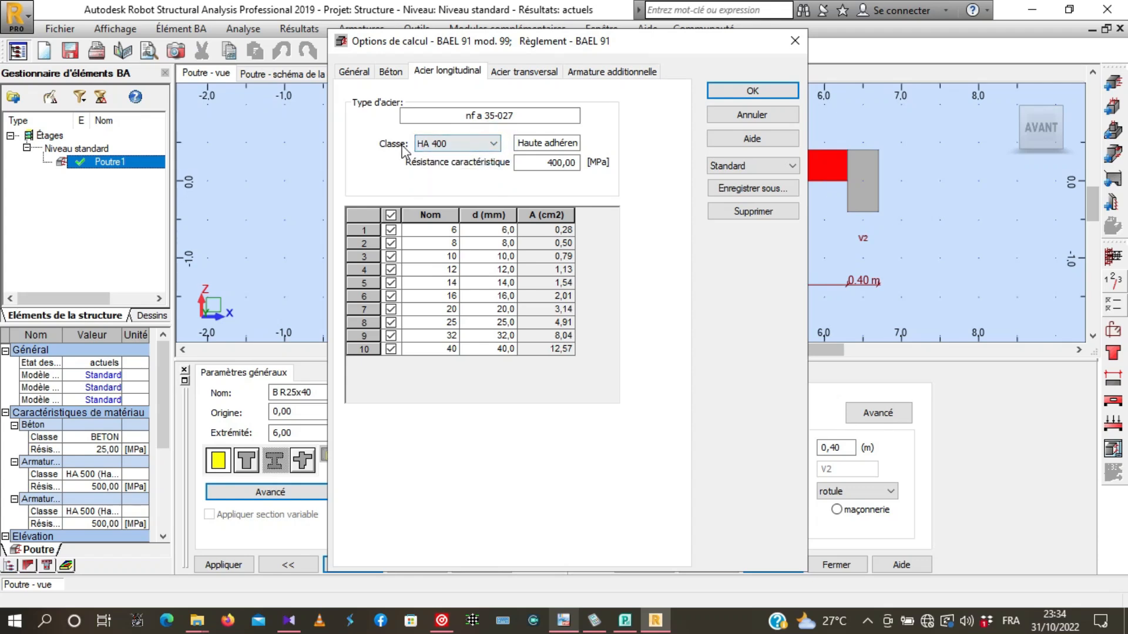
{"action": "left_click", "coordinate": [467, 145]}
{"action": "left_click", "coordinate": [445, 159]}
{"action": "left_click", "coordinate": [391, 215]}
{"action": "left_click", "coordinate": [391, 270]}
{"action": "left_click", "coordinate": [390, 282]}
{"action": "left_click", "coordinate": [391, 296]}
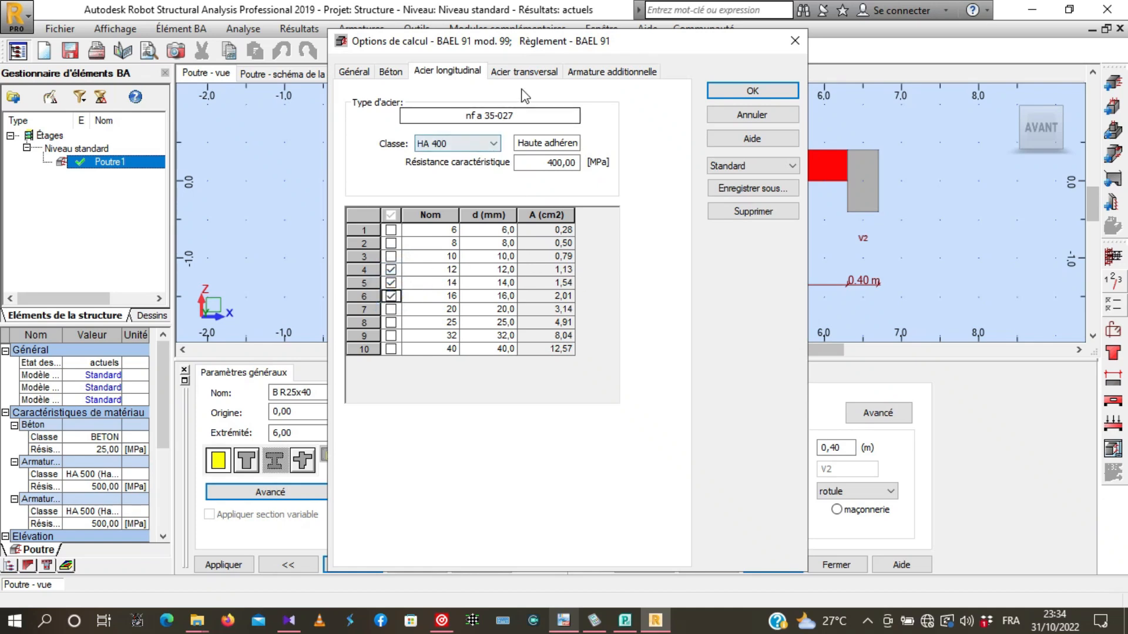
- Set the transverse steel to class HA 400 and allow only the 6 and 8 mm bar diameters
{"action": "left_click", "coordinate": [536, 72]}
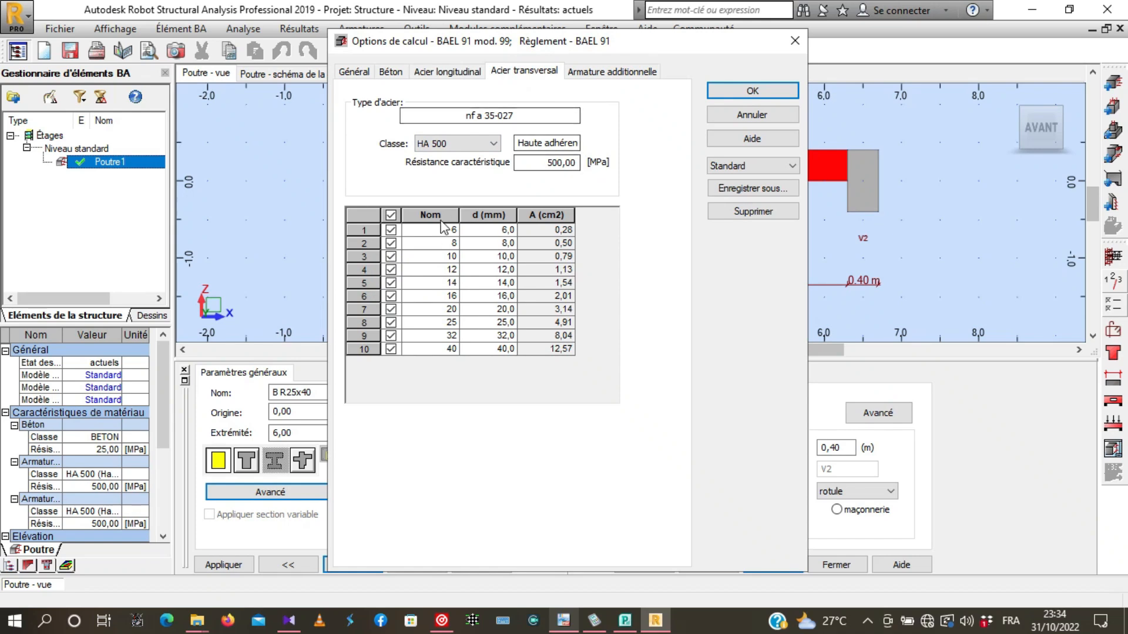
{"action": "left_click", "coordinate": [475, 147]}
{"action": "left_click", "coordinate": [449, 163]}
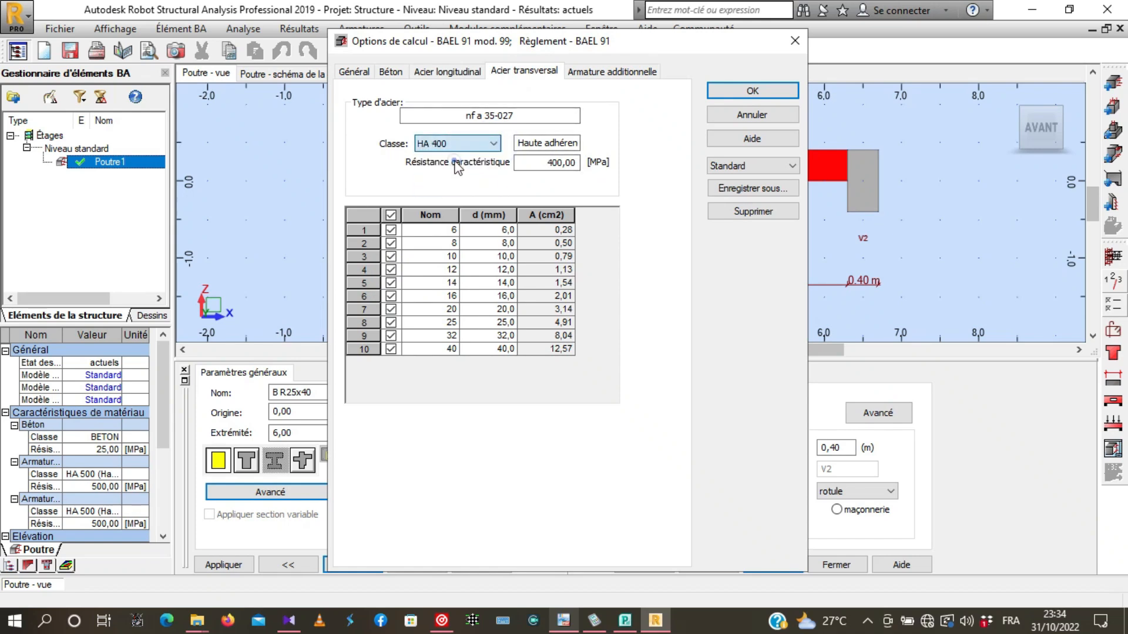
{"action": "left_click", "coordinate": [391, 216]}
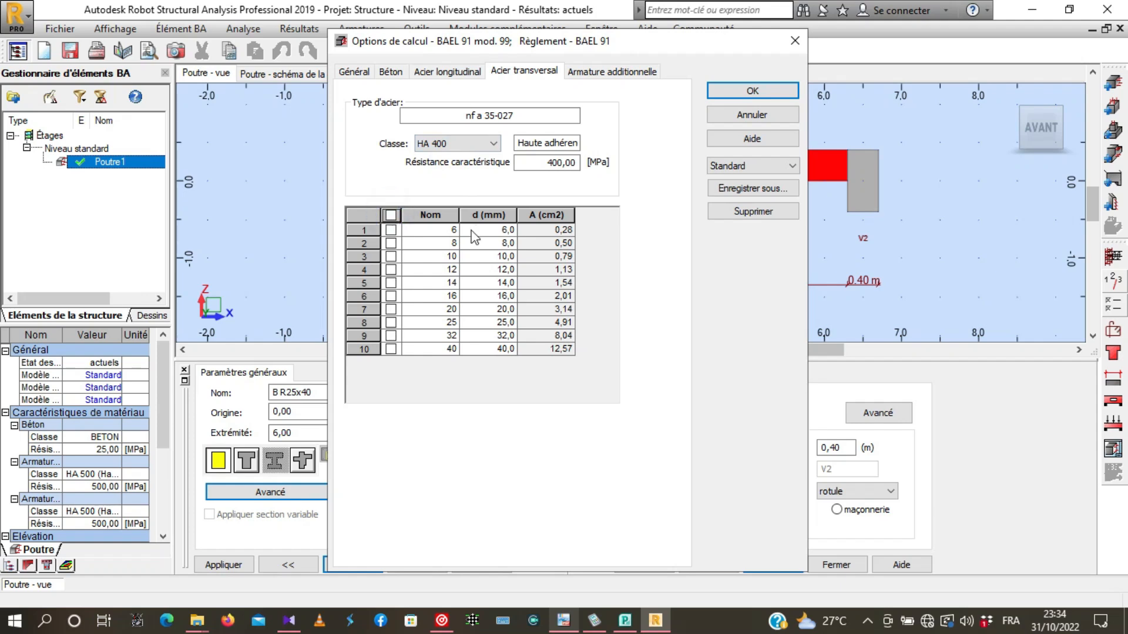
{"action": "left_click", "coordinate": [391, 231]}
{"action": "left_click", "coordinate": [391, 243]}
- Set the additional reinforcement to HA 400 with only 10, 12 and 14 mm bars allowed, and accept the calculation options
{"action": "left_click", "coordinate": [618, 73]}
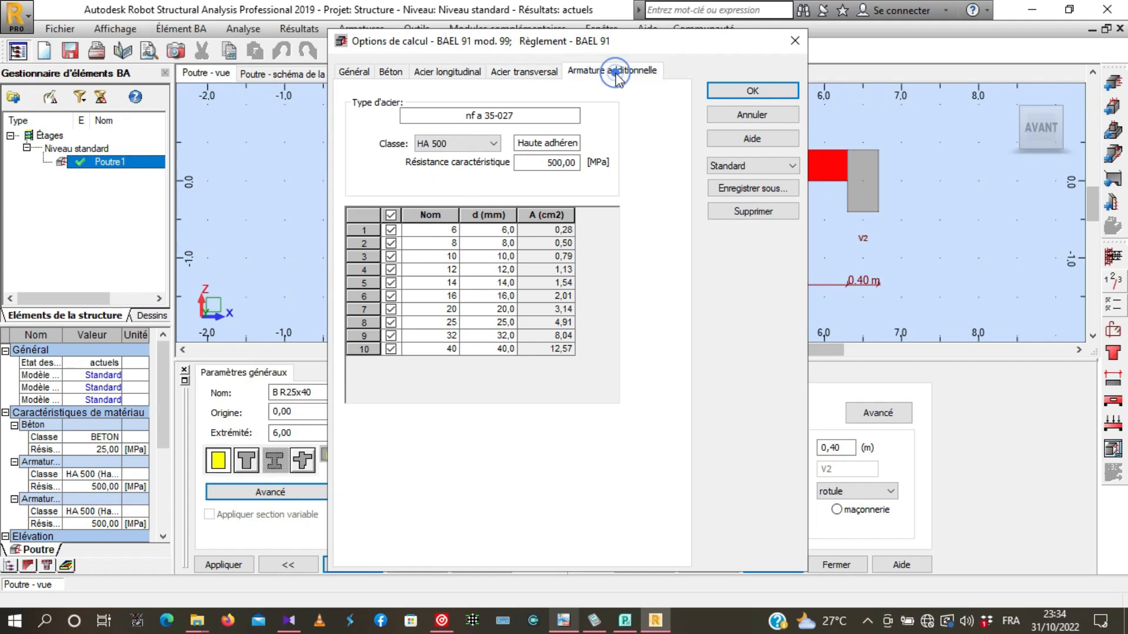
{"action": "left_click", "coordinate": [468, 145]}
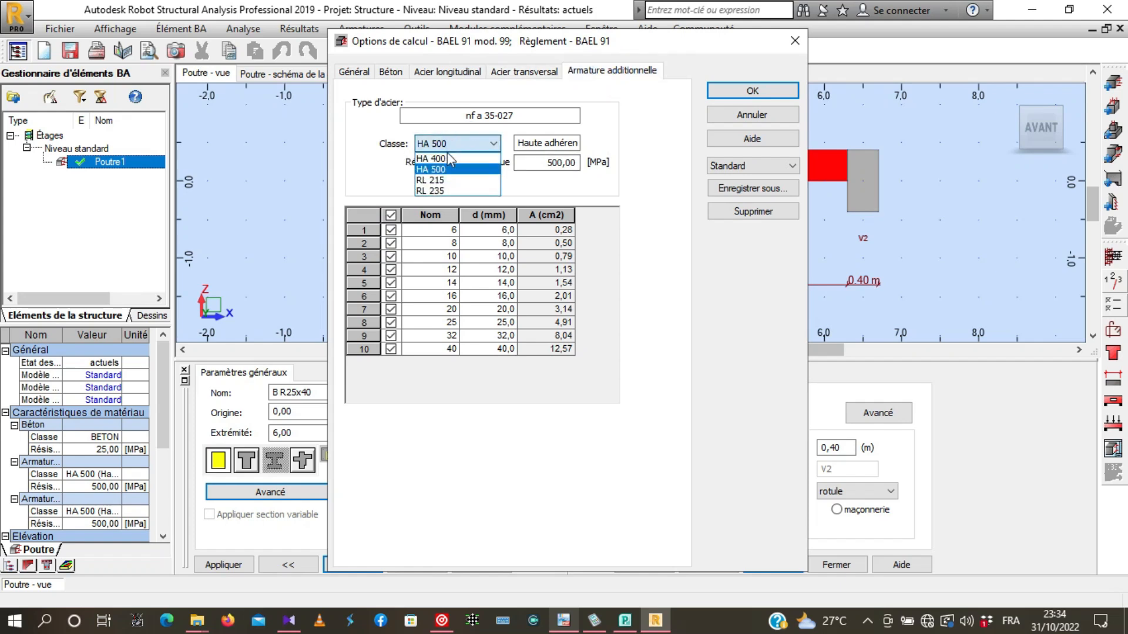
{"action": "left_click", "coordinate": [438, 160]}
{"action": "left_click", "coordinate": [390, 215]}
{"action": "left_click", "coordinate": [391, 256]}
{"action": "left_click", "coordinate": [391, 283]}
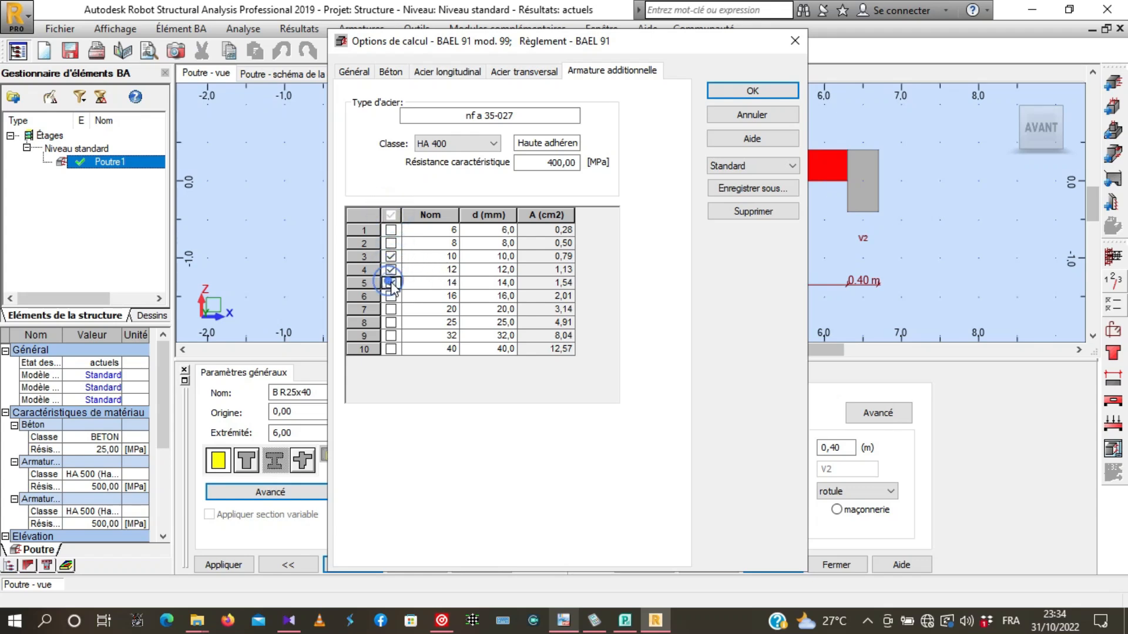
{"action": "left_click", "coordinate": [737, 91]}
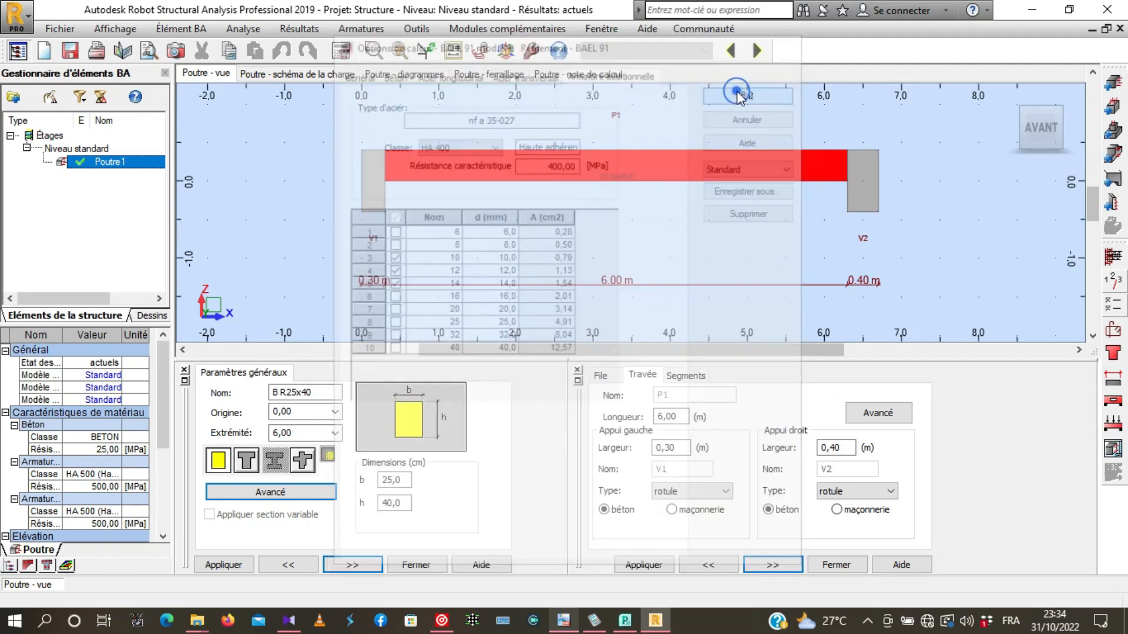
- In the reinforcement arrangement parameters, set the maximum number of upper bar layers to 4
{"action": "scroll", "coordinate": [699, 246], "scroll_direction": "down", "scroll_amount": 2}
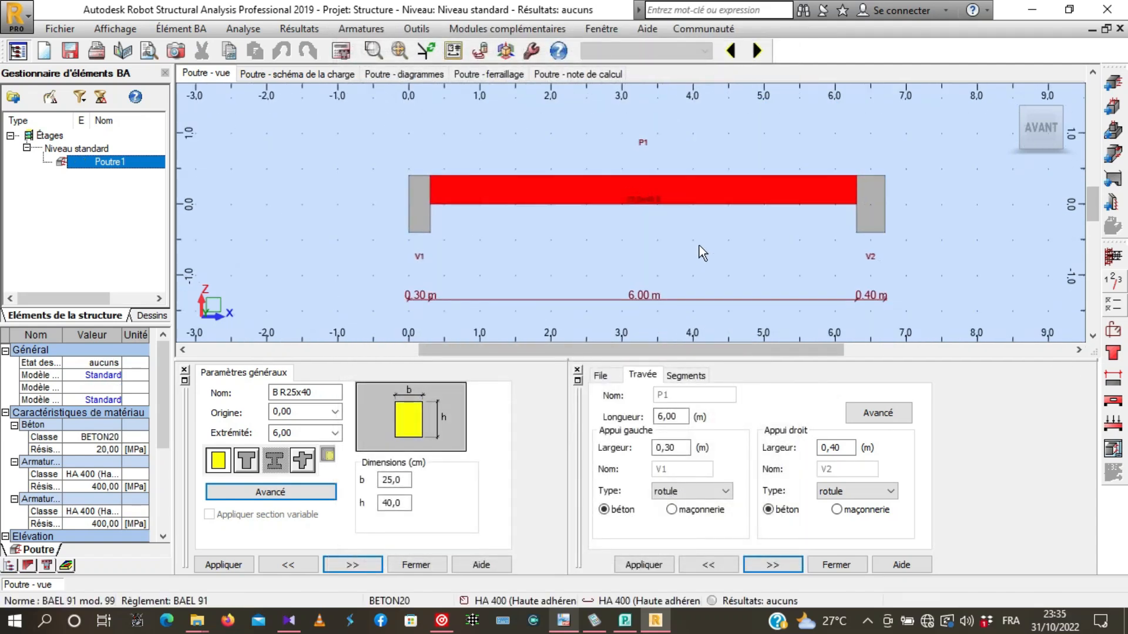
{"action": "left_click", "coordinate": [1113, 332]}
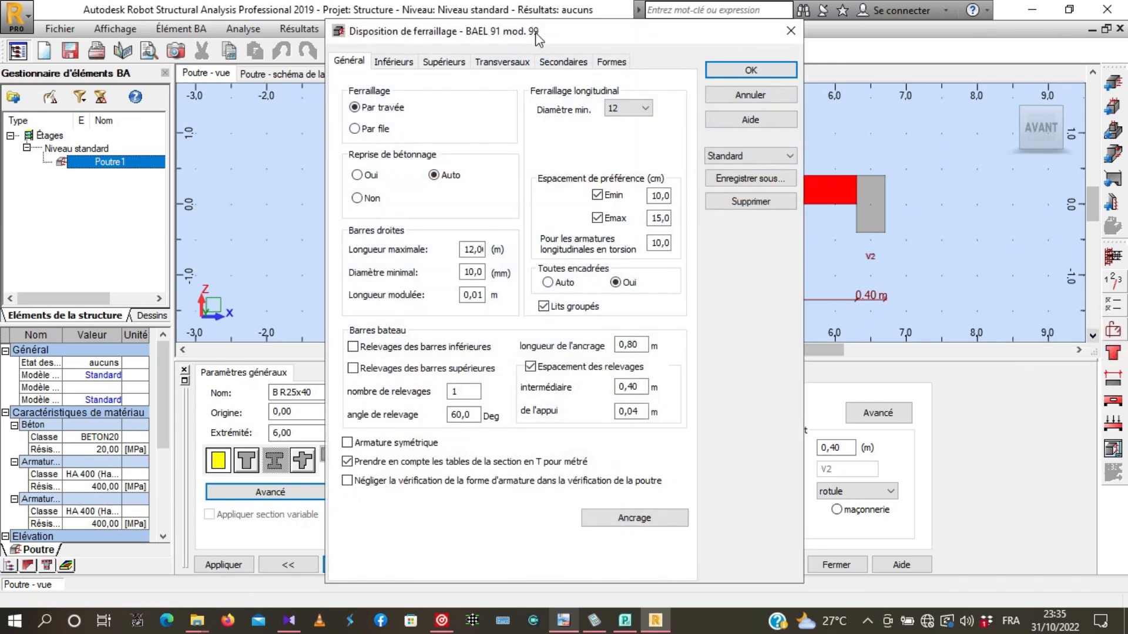
{"action": "left_click_drag", "start_coordinate": [534, 34], "coordinate": [522, 22]}
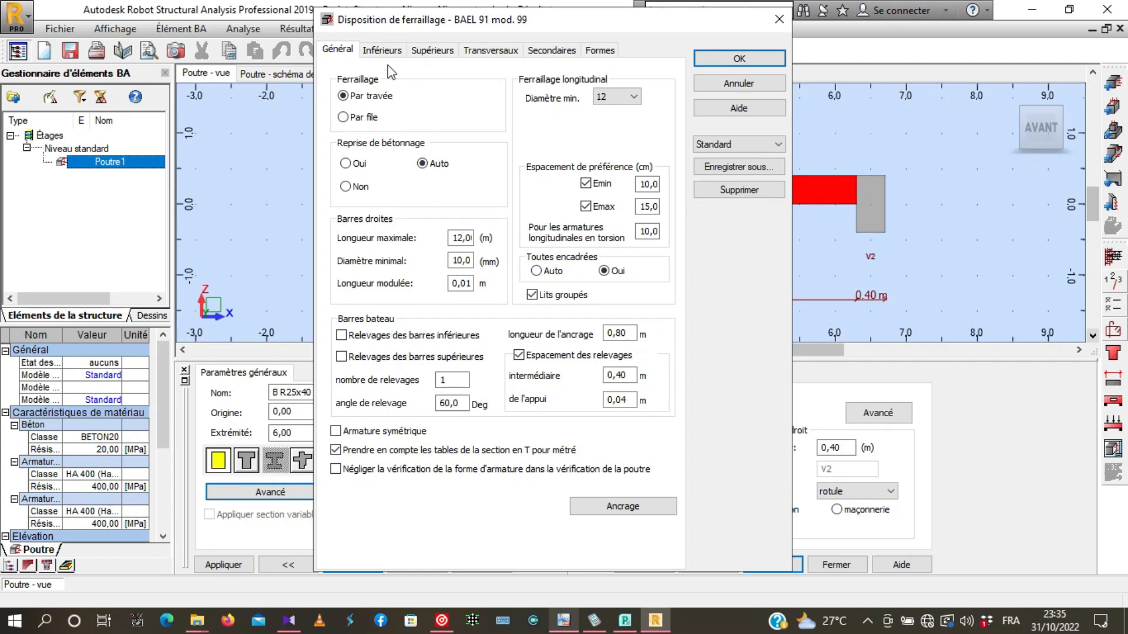
{"action": "left_click", "coordinate": [381, 51]}
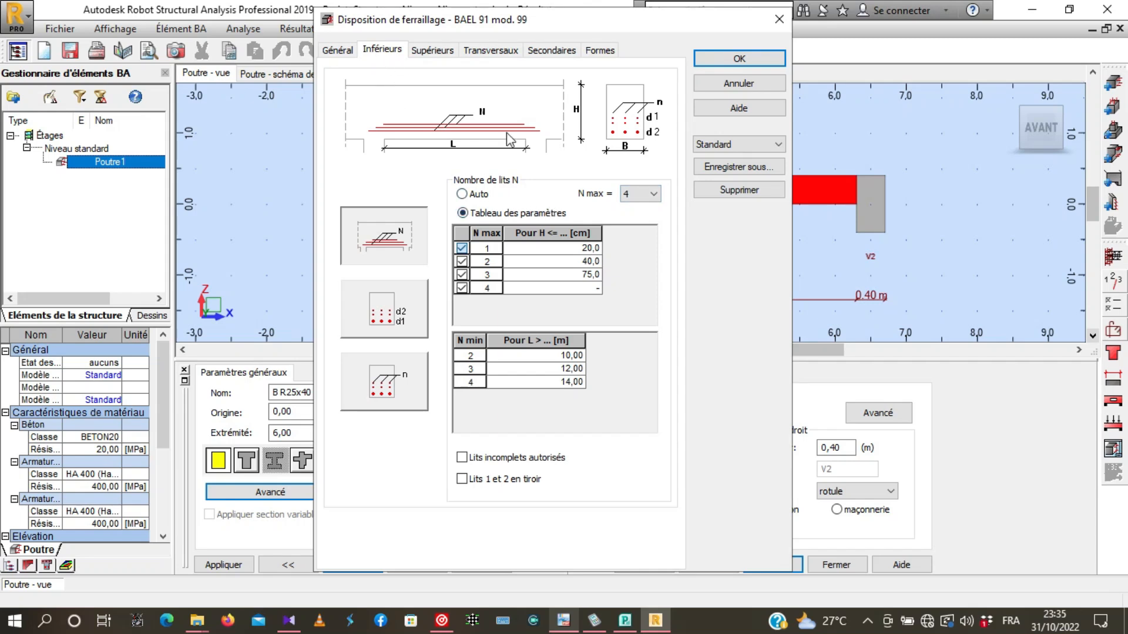
{"action": "left_click", "coordinate": [435, 51]}
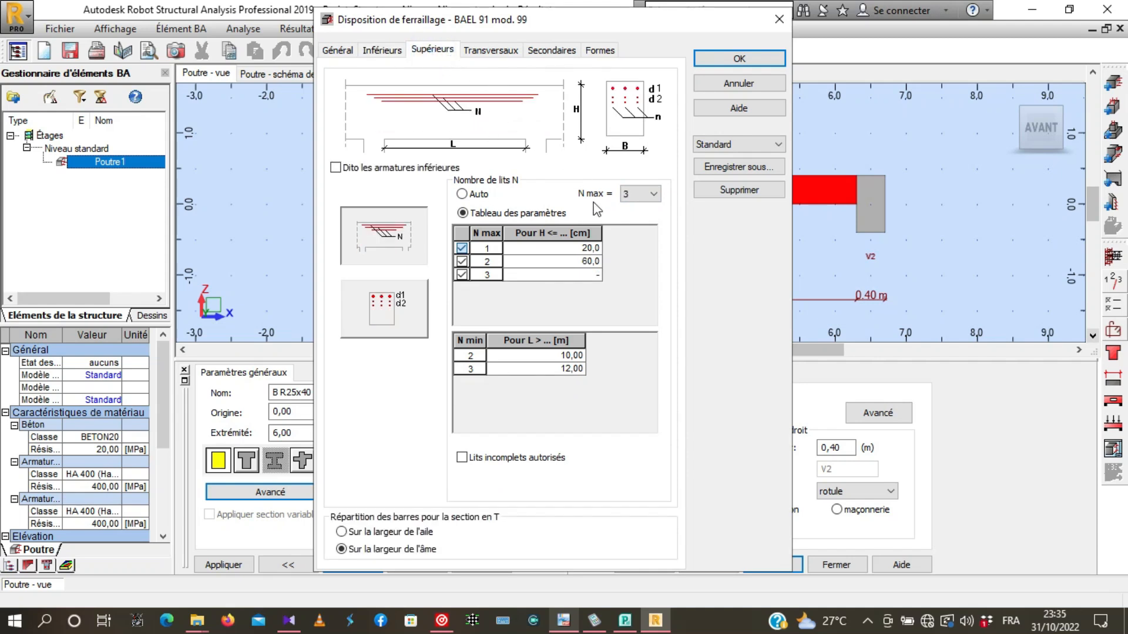
{"action": "left_click", "coordinate": [651, 194]}
{"action": "left_click", "coordinate": [639, 242]}
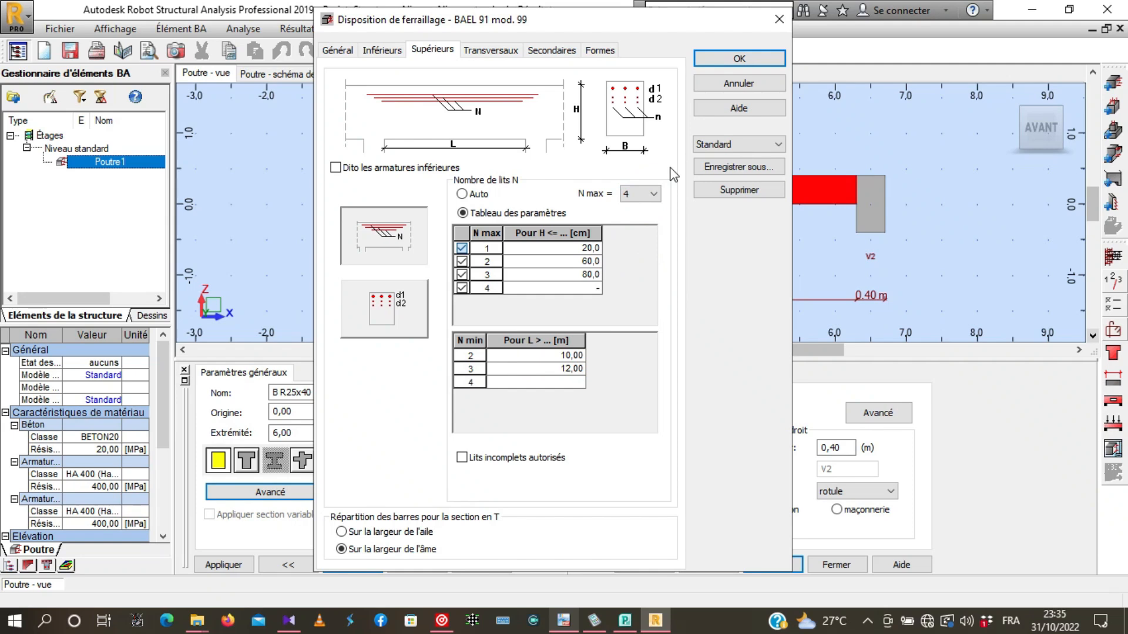
- Keep the default transverse, secondary and bar shape settings, and accept the reinforcement arrangement
{"action": "left_click", "coordinate": [492, 52]}
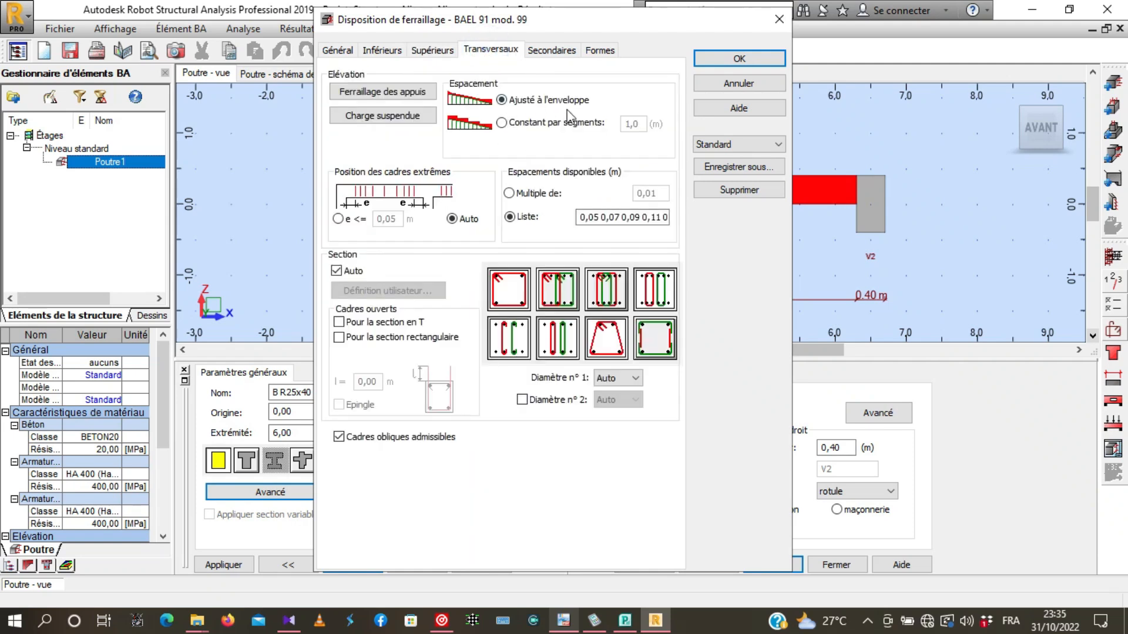
{"action": "left_click", "coordinate": [546, 50]}
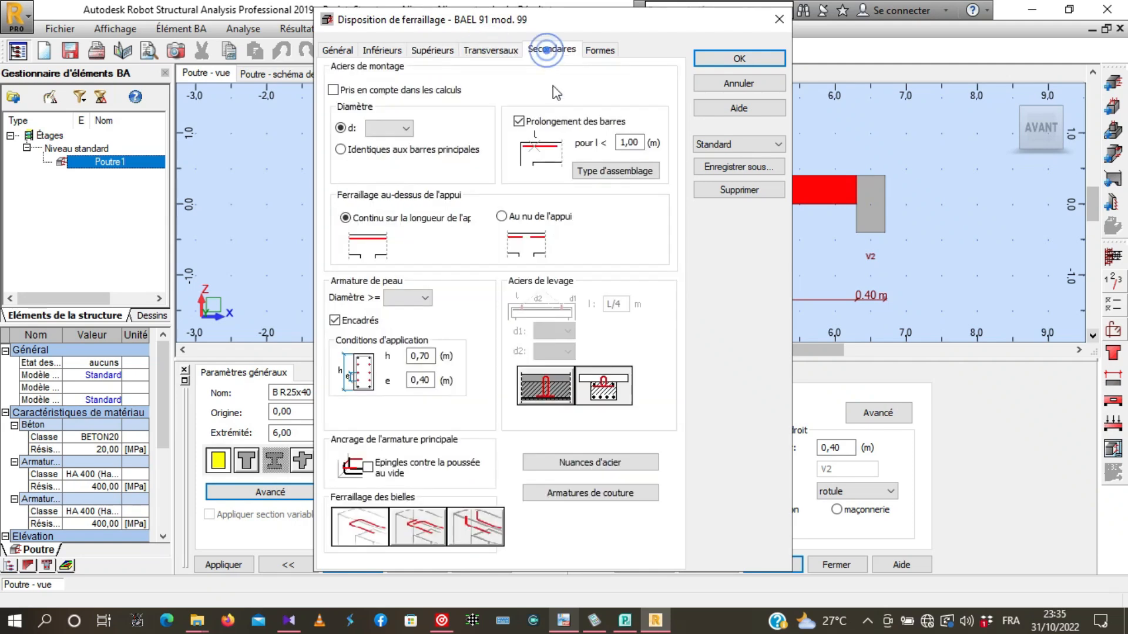
{"action": "left_click", "coordinate": [599, 50]}
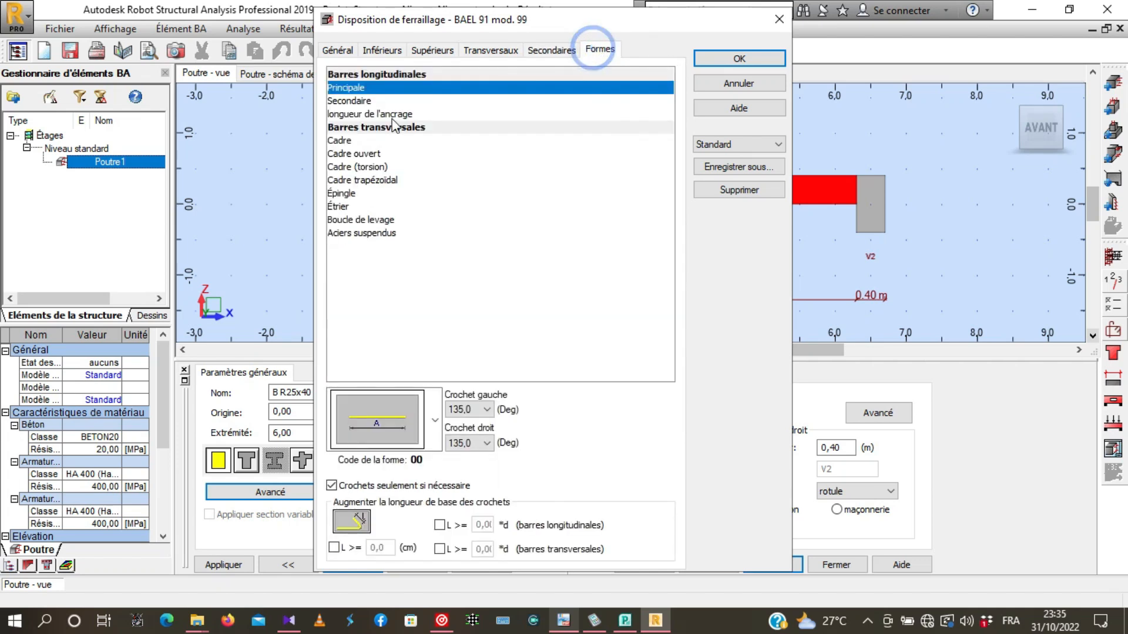
{"action": "left_click", "coordinate": [728, 58]}
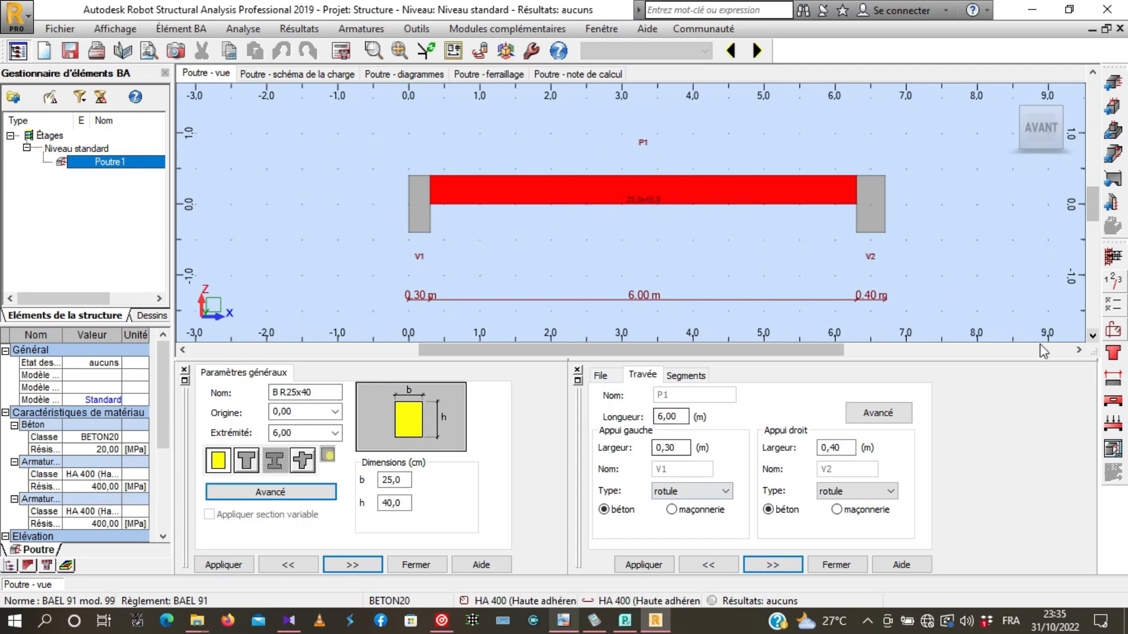
{"action": "left_click", "coordinate": [1120, 381]}
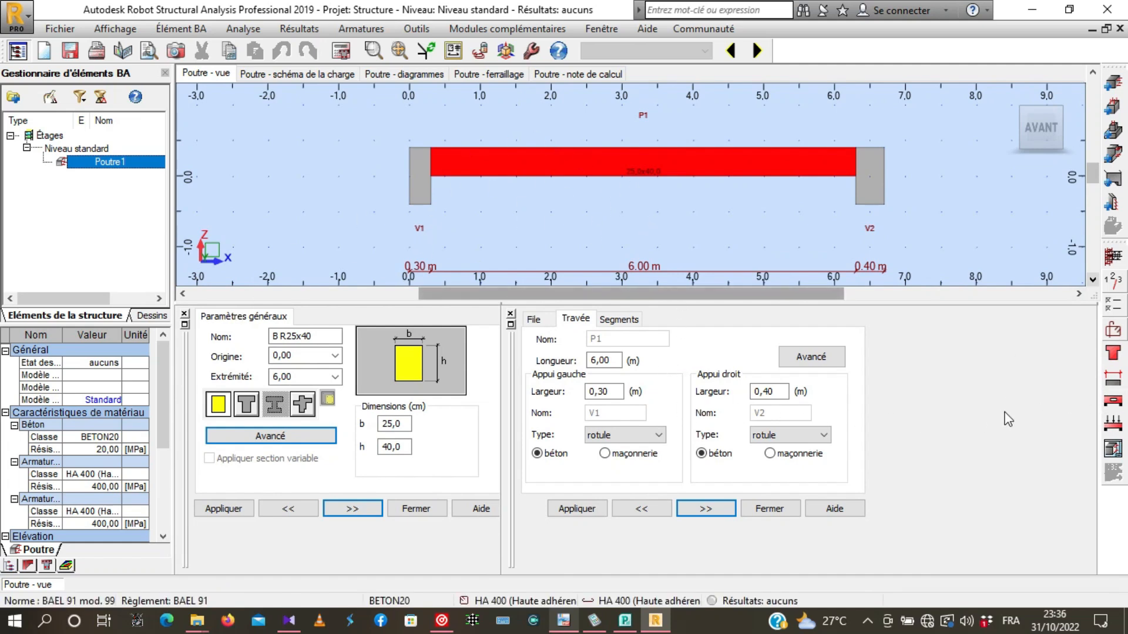
{"action": "left_click", "coordinate": [1112, 428]}
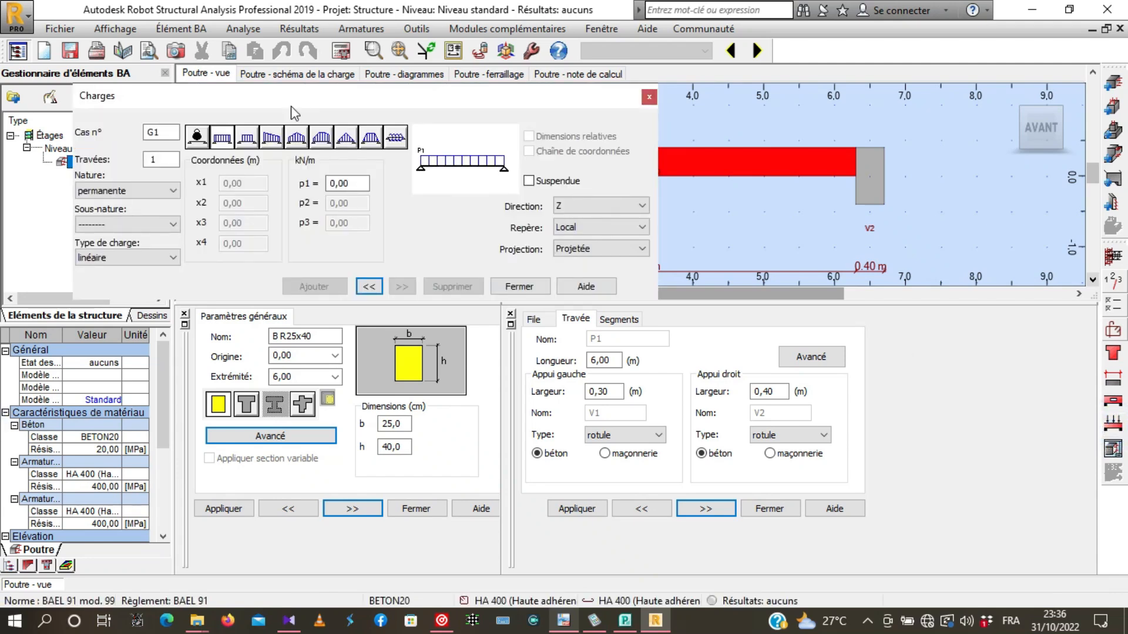
{"action": "left_click_drag", "start_coordinate": [306, 108], "coordinate": [562, 151]}
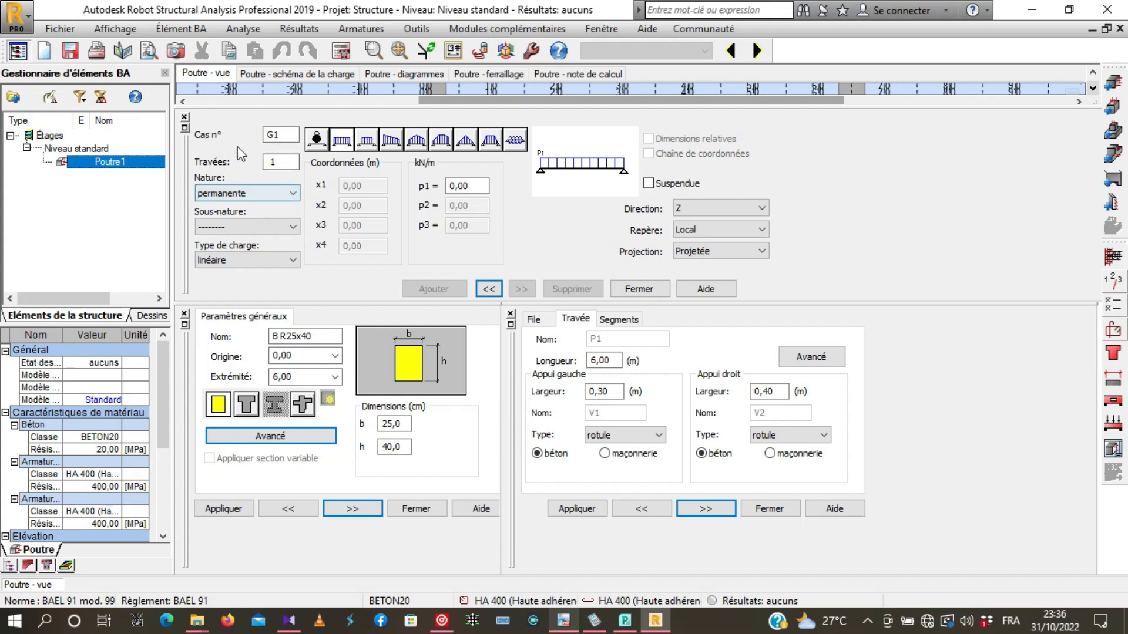
{"action": "left_click", "coordinate": [185, 118]}
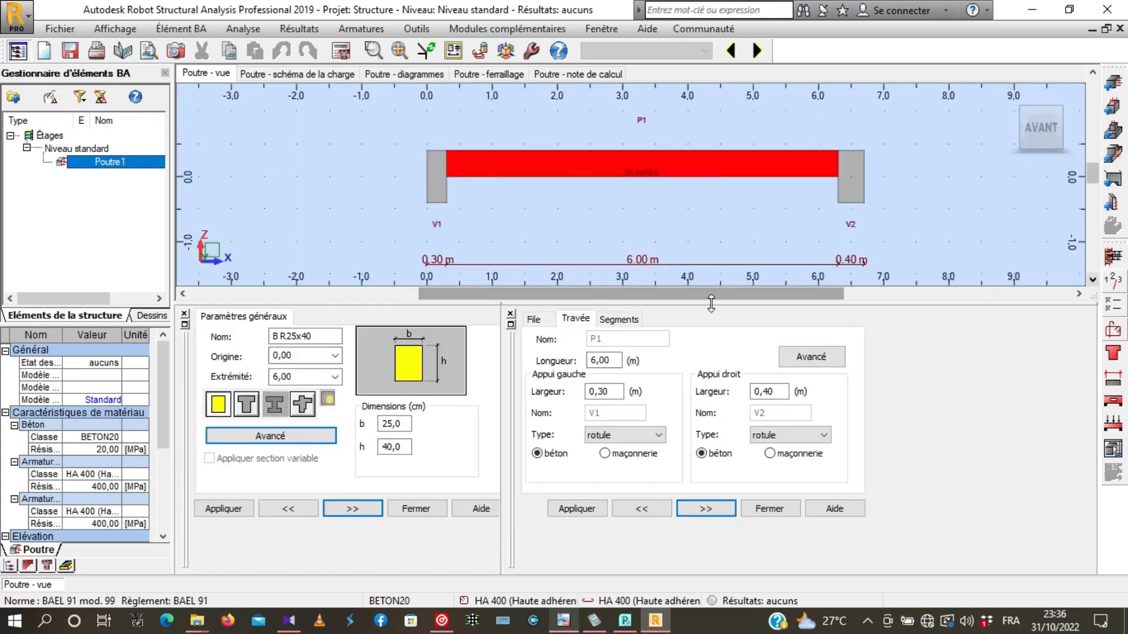
{"action": "left_click_drag", "start_coordinate": [700, 303], "coordinate": [699, 356]}
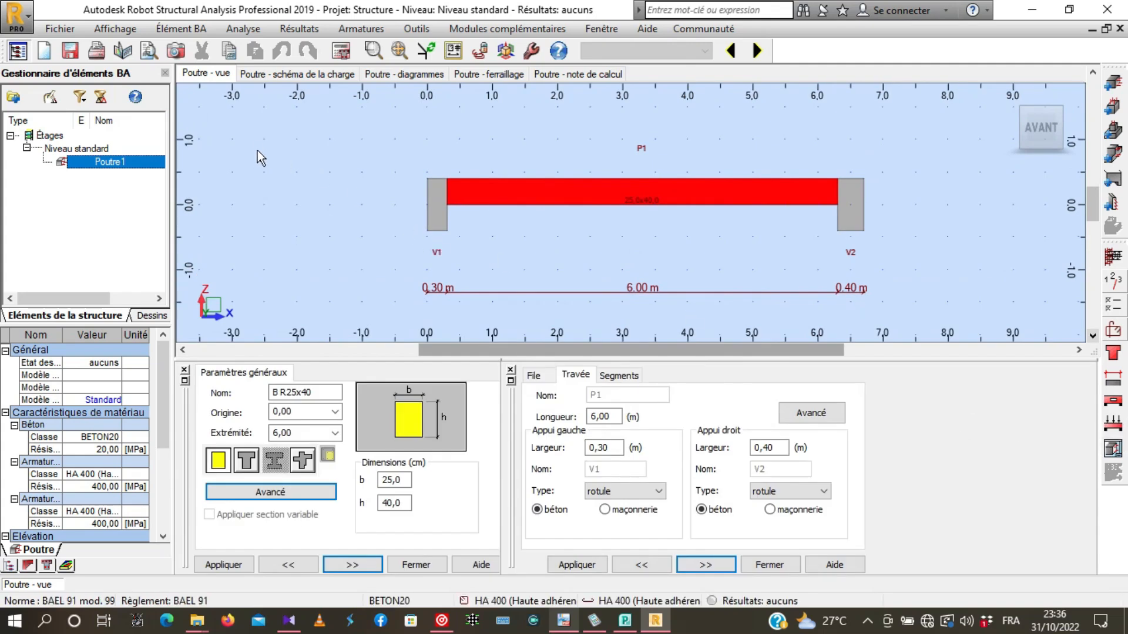
- Show the beam's load diagram, dock the load definition pane beside the load table and widen the table
{"action": "left_click", "coordinate": [271, 75]}
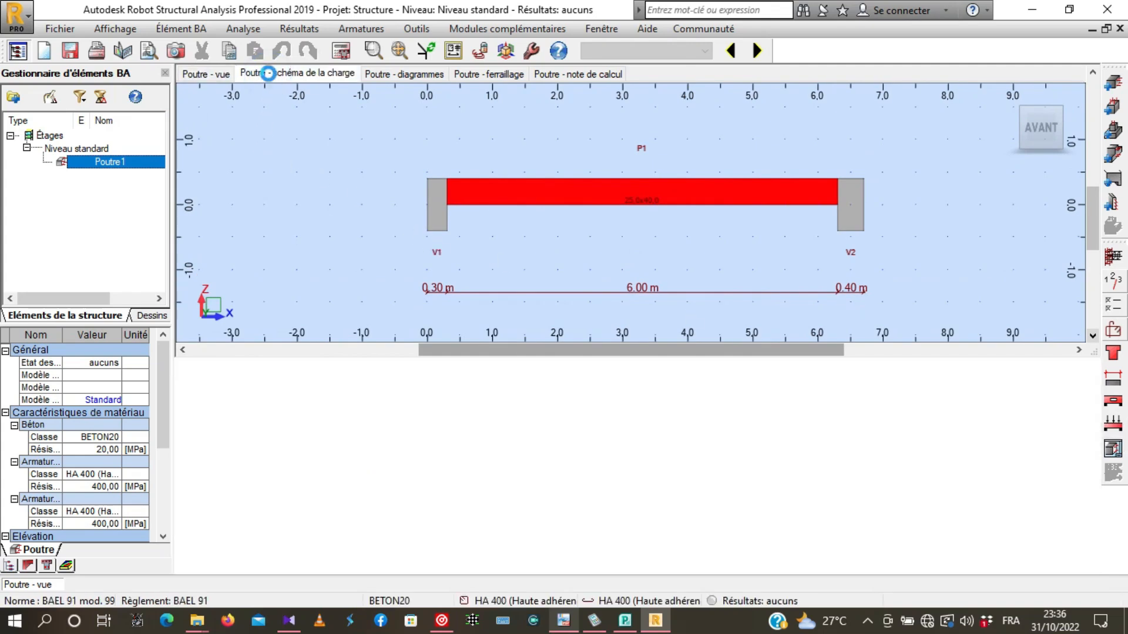
{"action": "left_click_drag", "start_coordinate": [184, 105], "coordinate": [450, 429]}
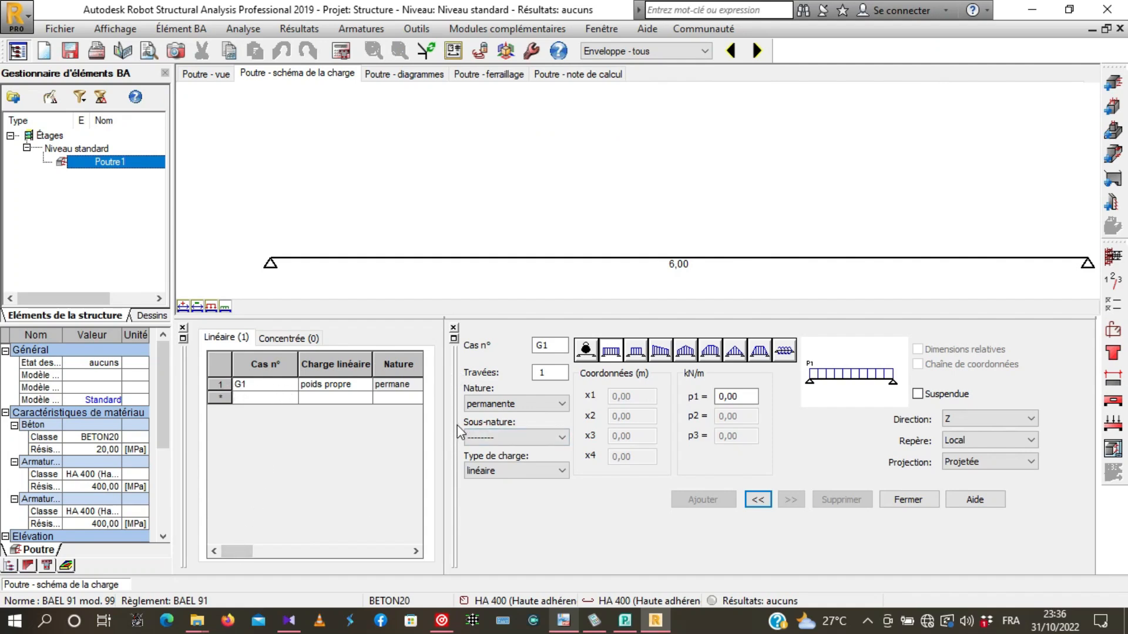
{"action": "left_click", "coordinate": [509, 328]}
{"action": "left_click", "coordinate": [470, 516]}
{"action": "left_click_drag", "start_coordinate": [455, 365], "coordinate": [708, 373]}
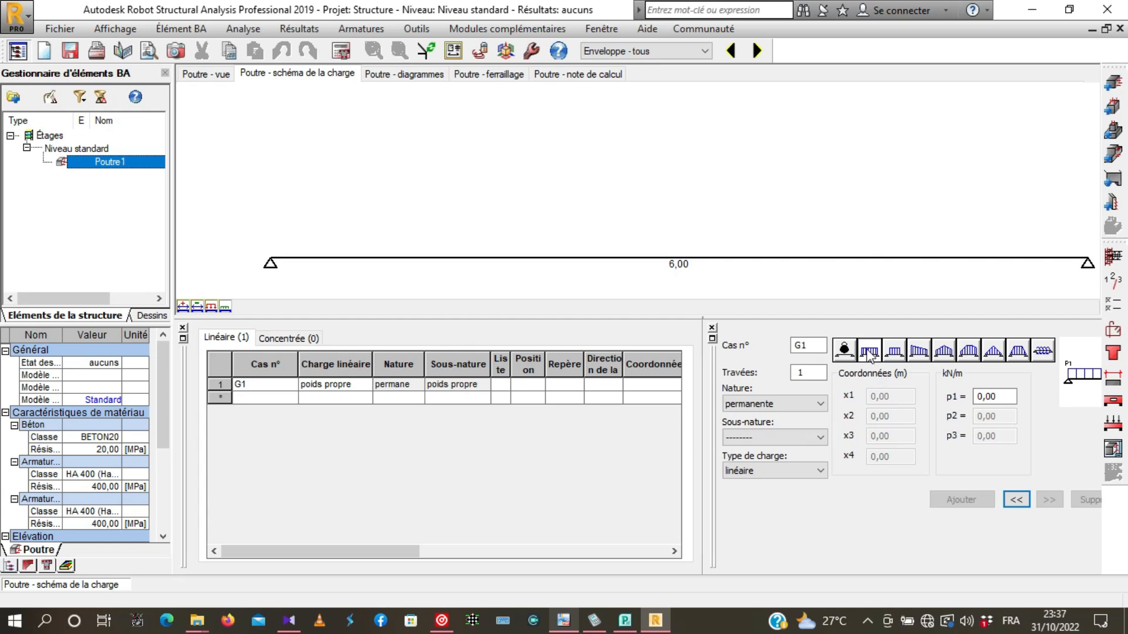
- Add a uniform permanent linear load of 20 kN/m on span 1 in case G1
{"action": "left_click", "coordinate": [869, 353]}
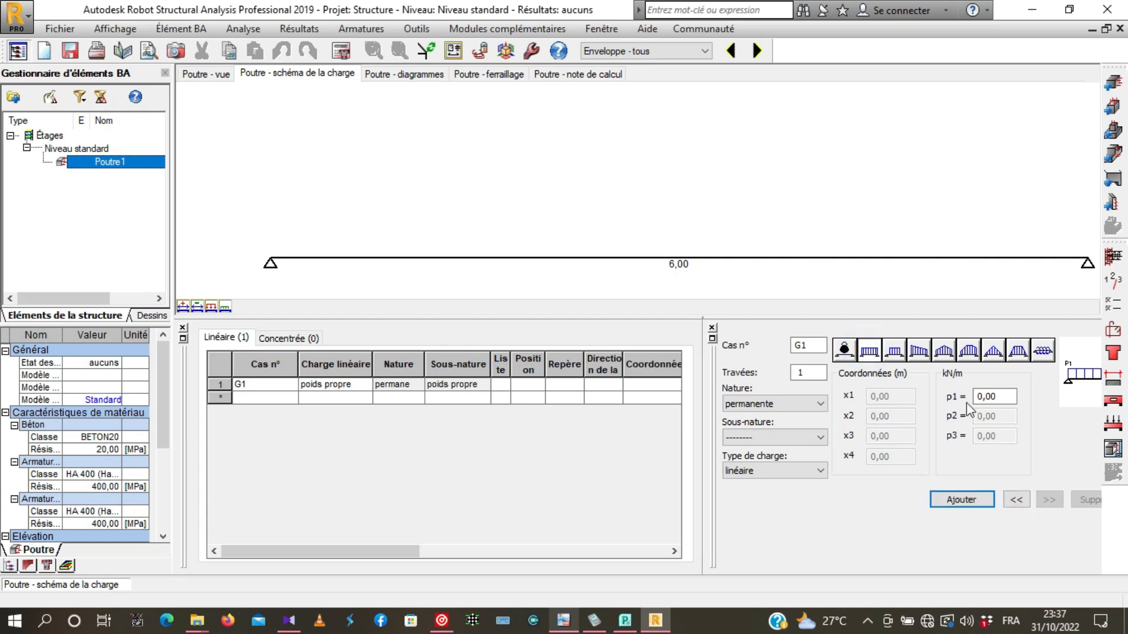
{"action": "double_click", "coordinate": [1007, 391]}
{"action": "type", "text": "20"}
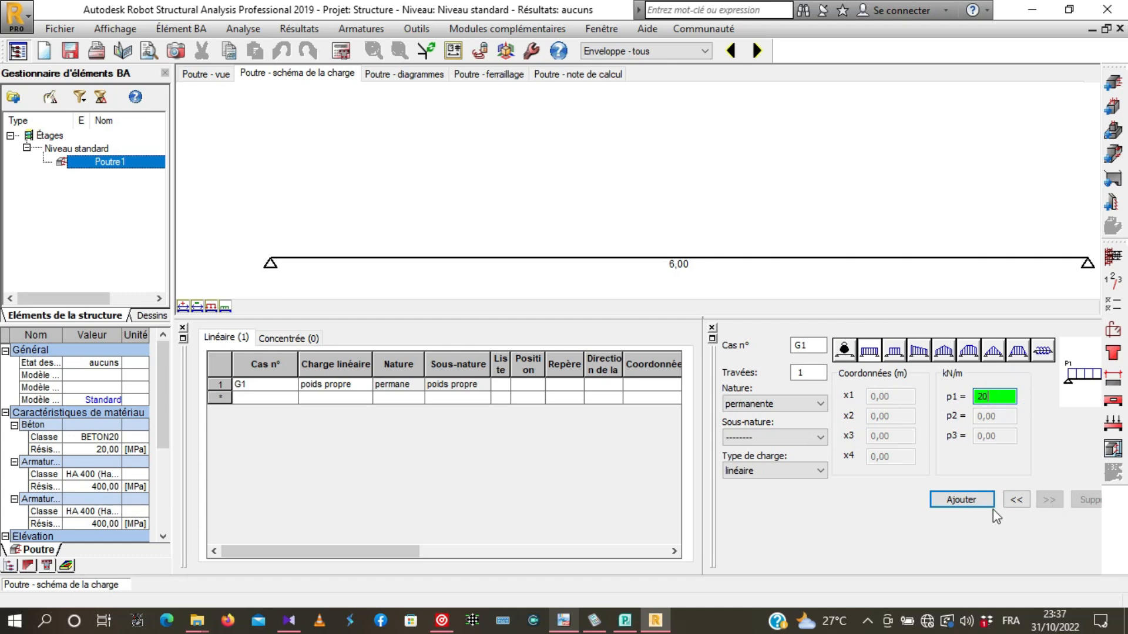
{"action": "left_click", "coordinate": [962, 500]}
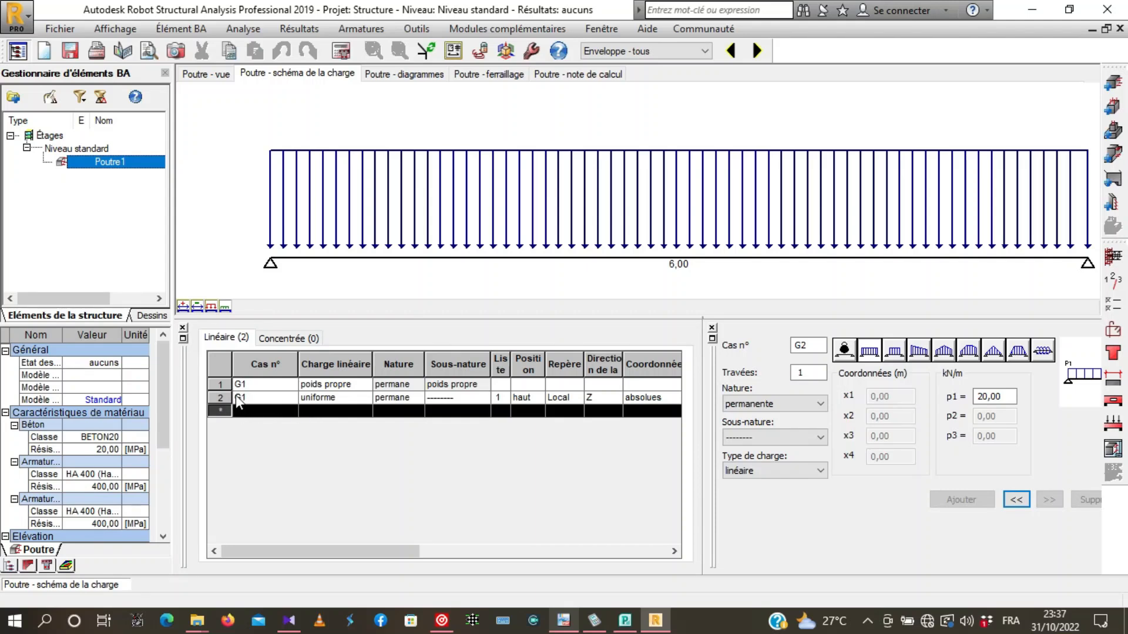
- Check the self-weight and uniform load rows in the linear load table, and return to the beam view
{"action": "left_click", "coordinate": [220, 385]}
{"action": "left_click", "coordinate": [220, 397]}
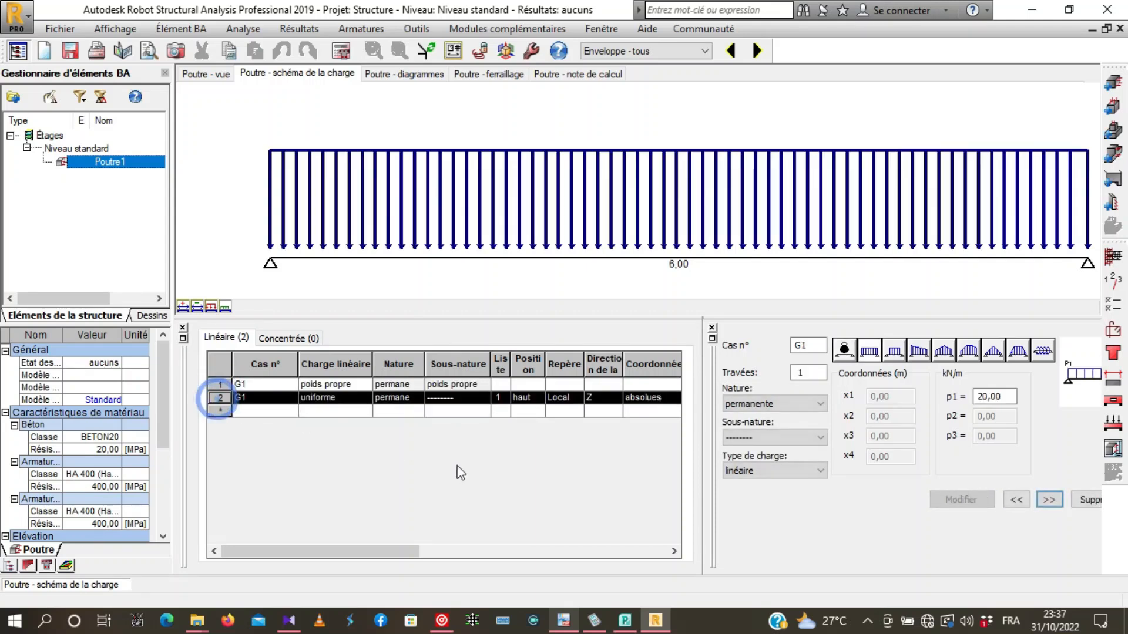
{"action": "left_click", "coordinate": [203, 75]}
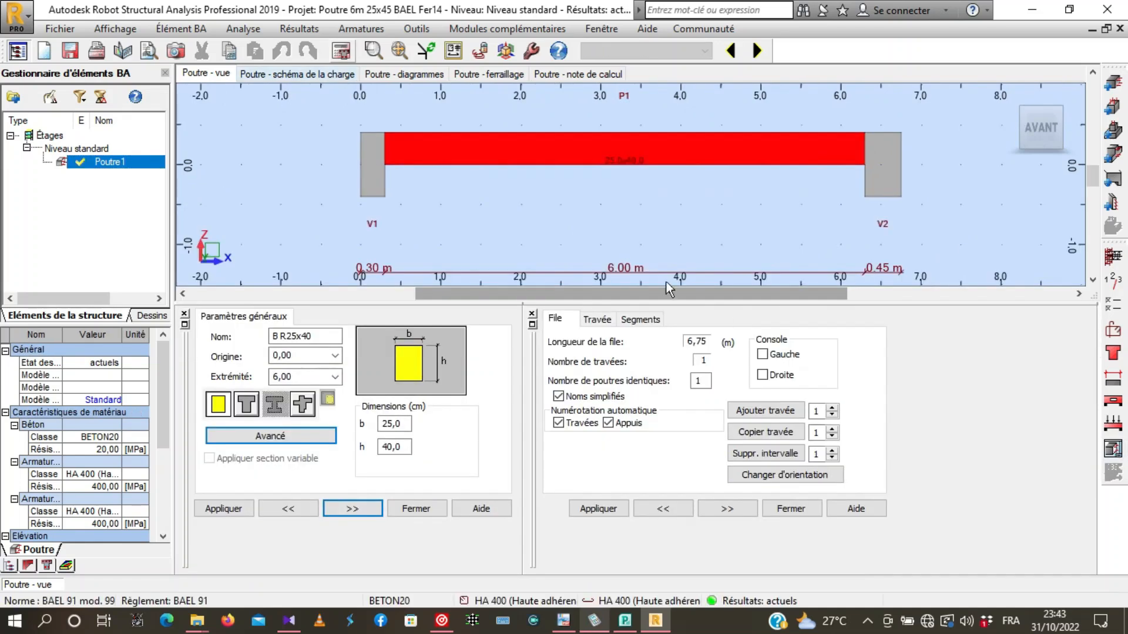
- Run the calculation for Poutre1 and close the calculation error report
{"action": "left_click", "coordinate": [341, 51]}
{"action": "left_click", "coordinate": [618, 388]}
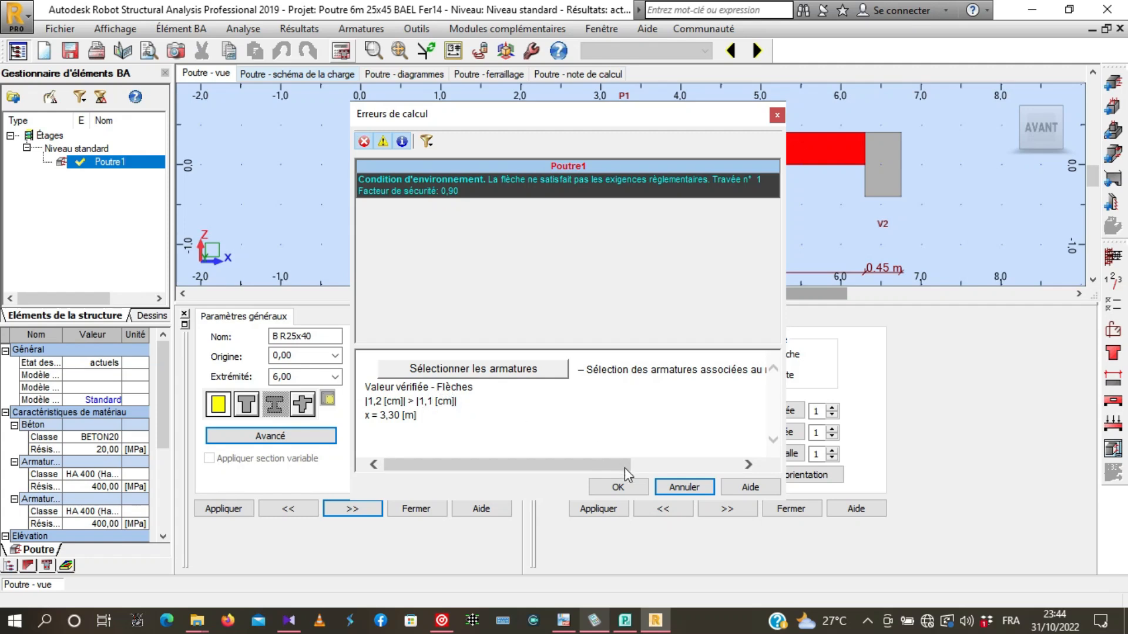
{"action": "left_click", "coordinate": [622, 491]}
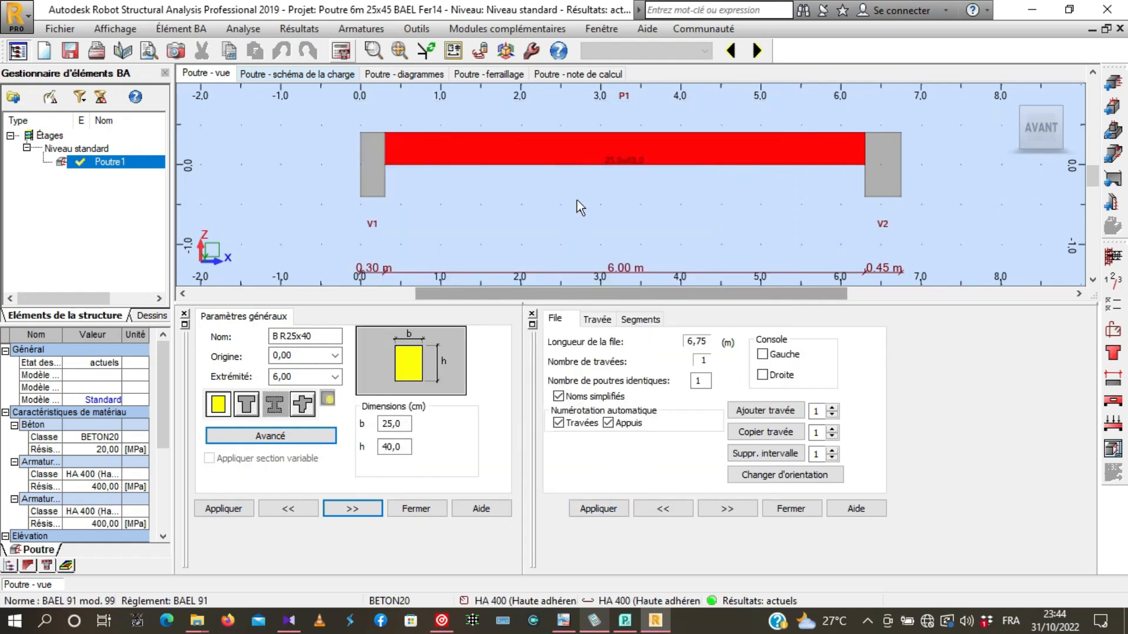
- Open the beam's reinforcement view and examine the calculated bars near the right-hand support
{"action": "left_click", "coordinate": [487, 74]}
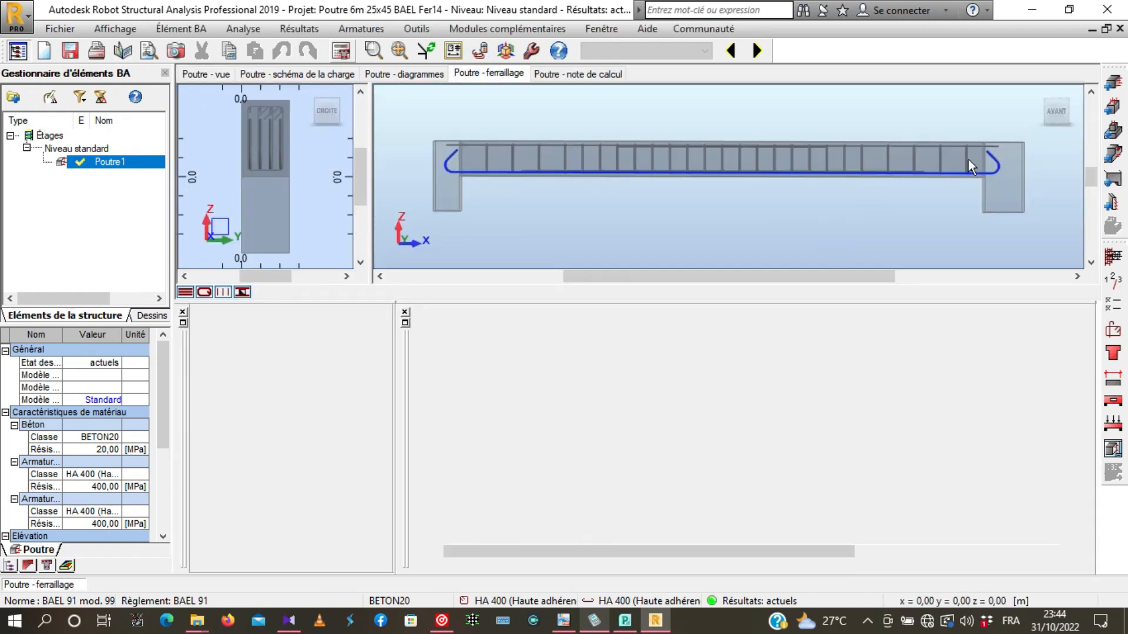
{"action": "scroll", "coordinate": [891, 194], "scroll_direction": "up", "scroll_amount": 2}
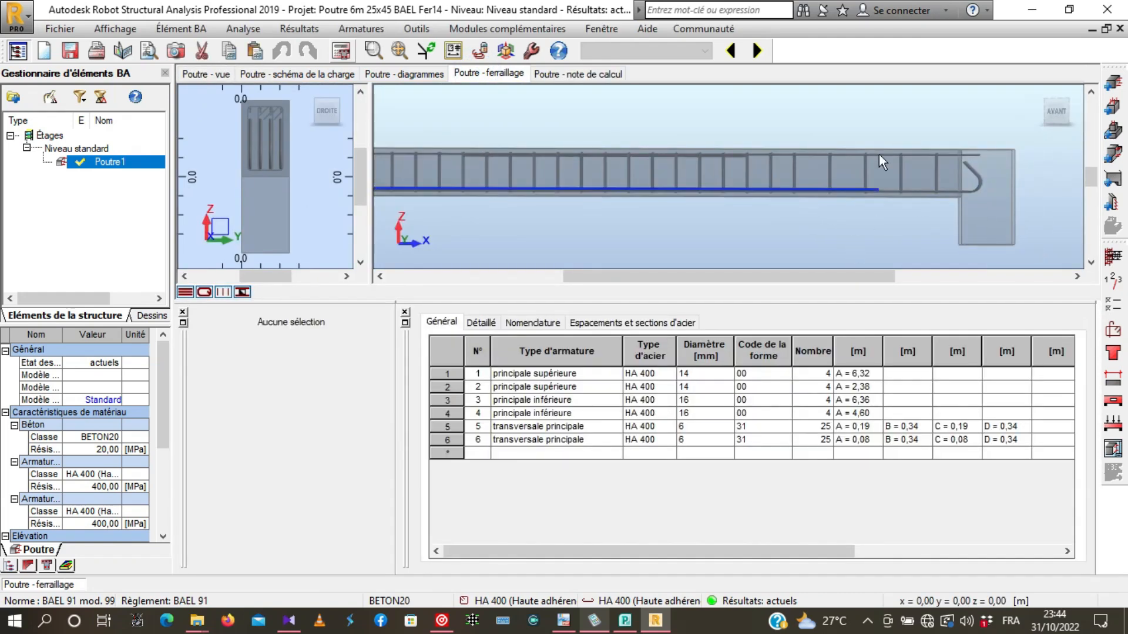
{"action": "scroll", "coordinate": [954, 168], "scroll_direction": "down", "scroll_amount": 3}
- Set the beam section height h to 45 cm and recalculate the beam
{"action": "left_click", "coordinate": [227, 75]}
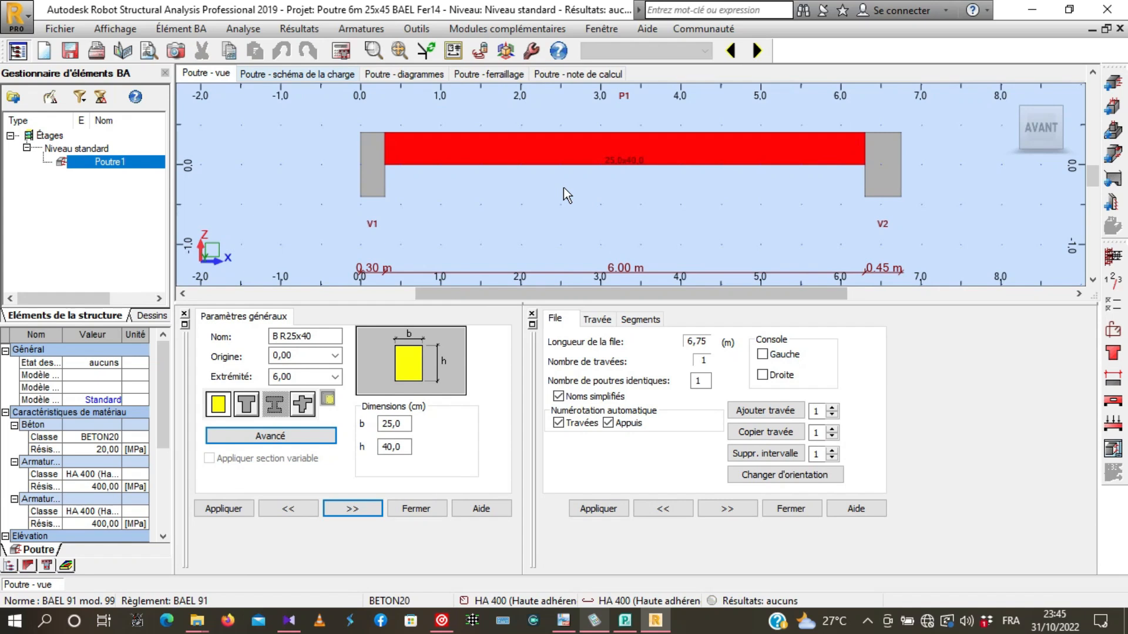
{"action": "double_click", "coordinate": [406, 446]}
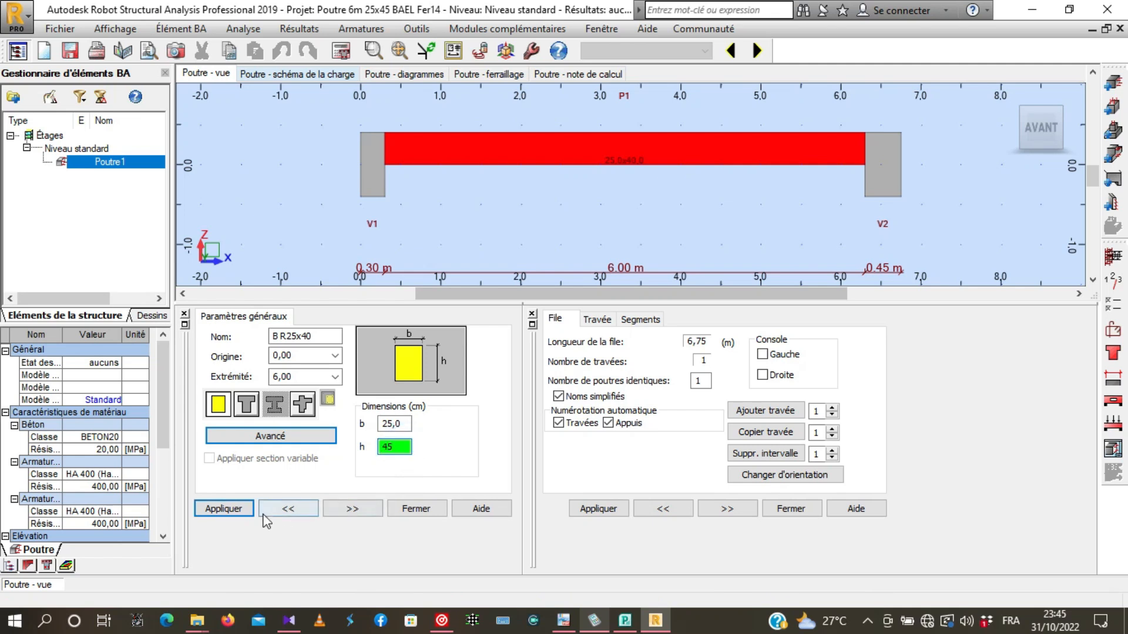
{"action": "left_click", "coordinate": [222, 509]}
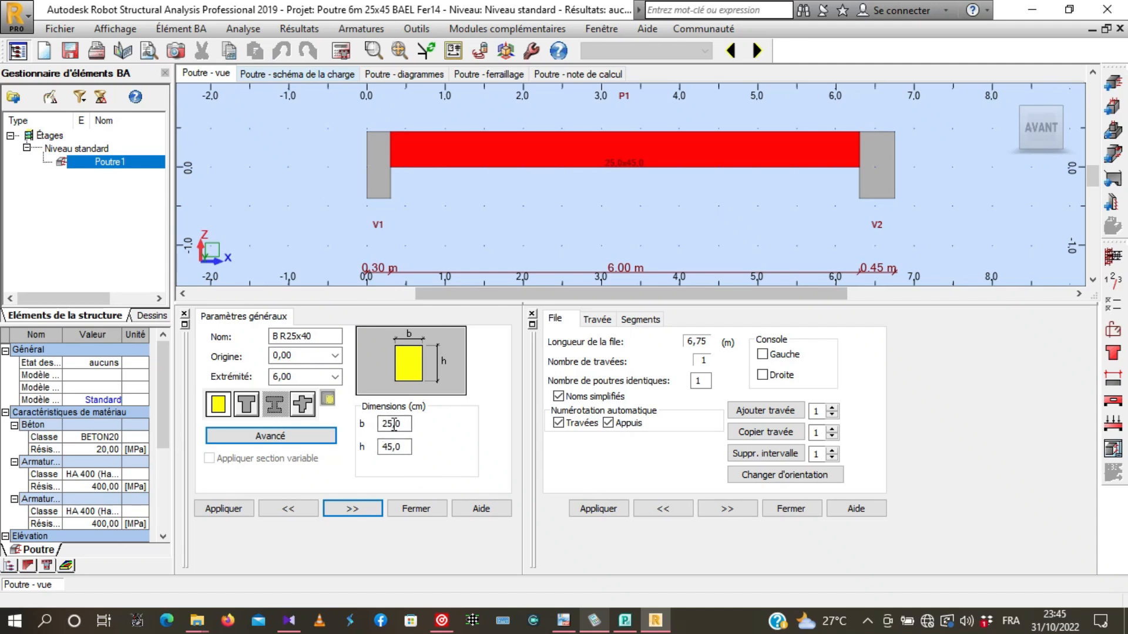
{"action": "left_click", "coordinate": [340, 52]}
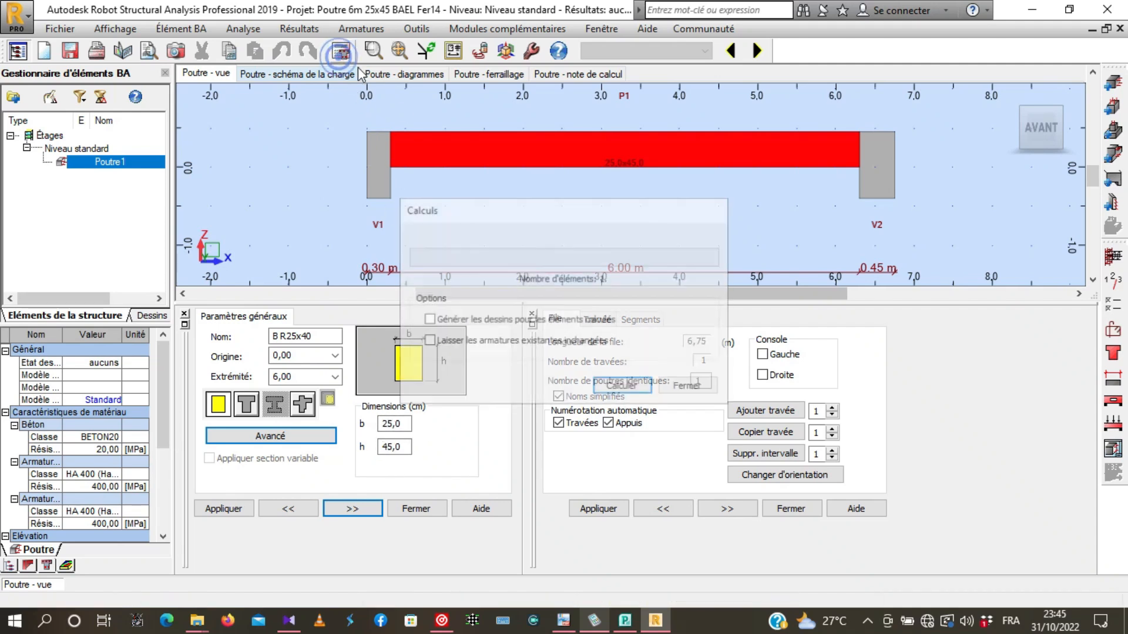
{"action": "left_click", "coordinate": [614, 386]}
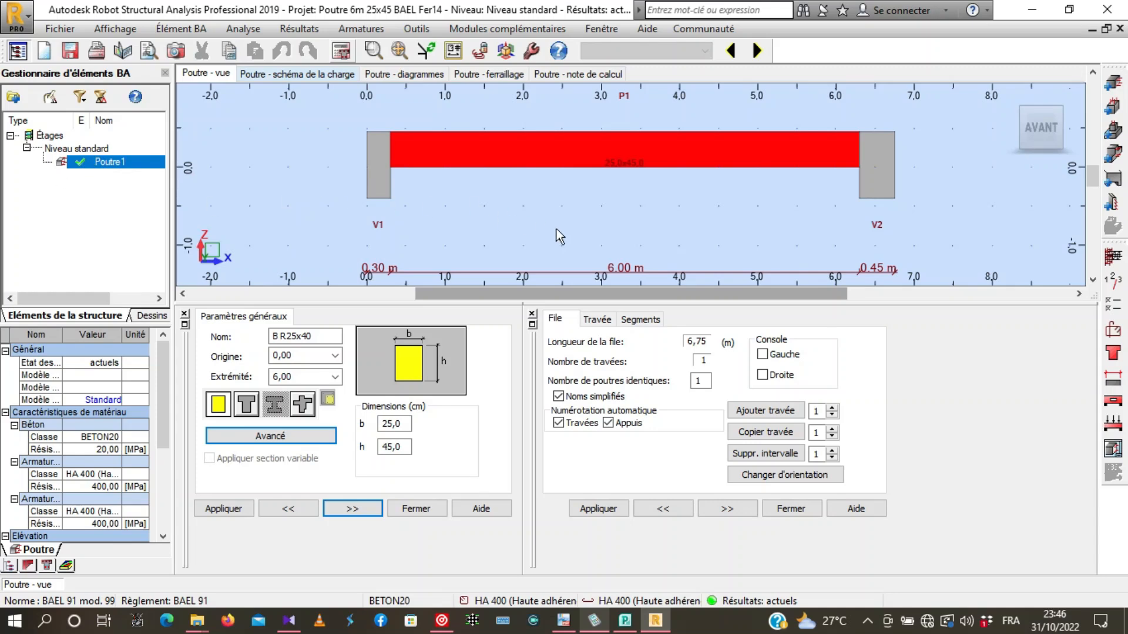
- Show the recalculated reinforcement in an oblique 3D view and select the lower main bars with hooked ends
{"action": "left_click", "coordinate": [499, 73]}
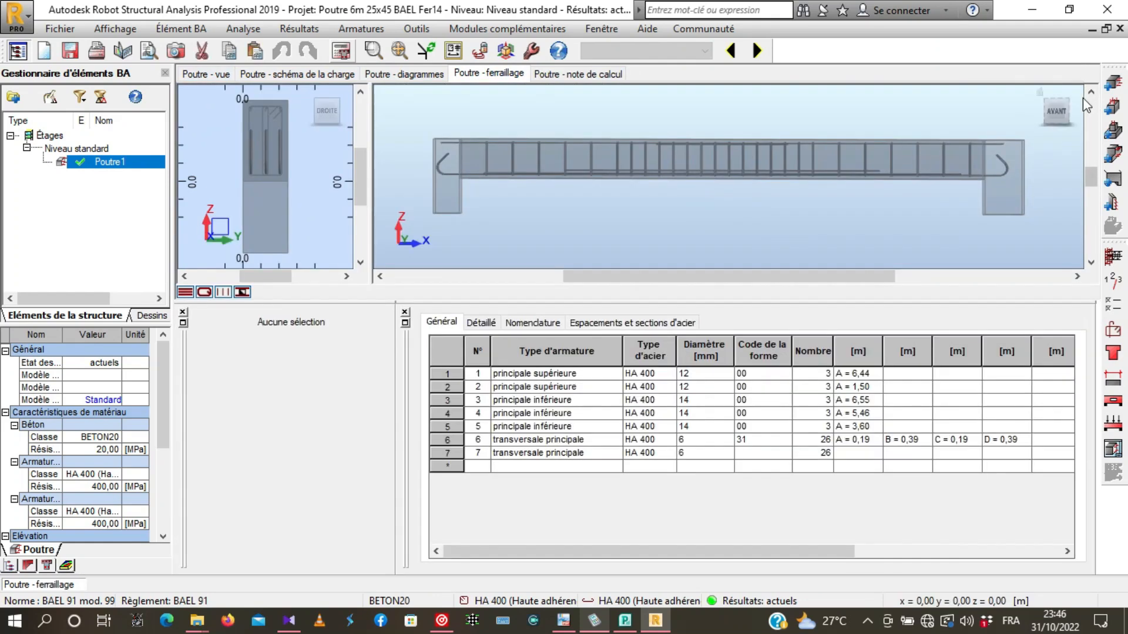
{"action": "middle_click_drag", "start_coordinate": [1041, 89], "coordinate": [835, 203], "text": "shift"}
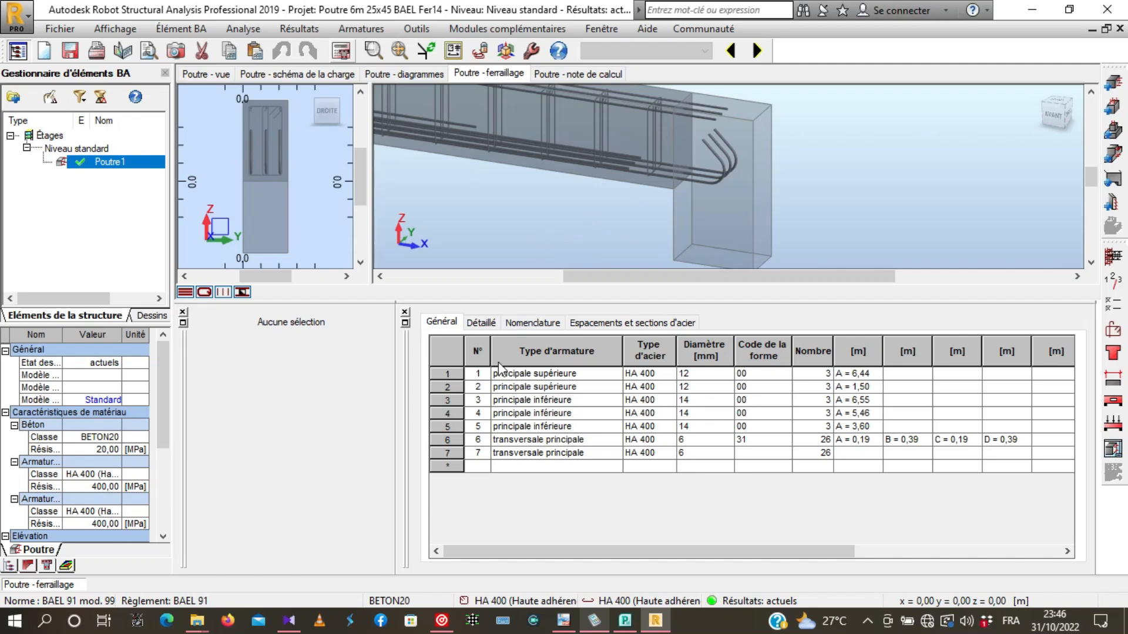
{"action": "left_click", "coordinate": [736, 147]}
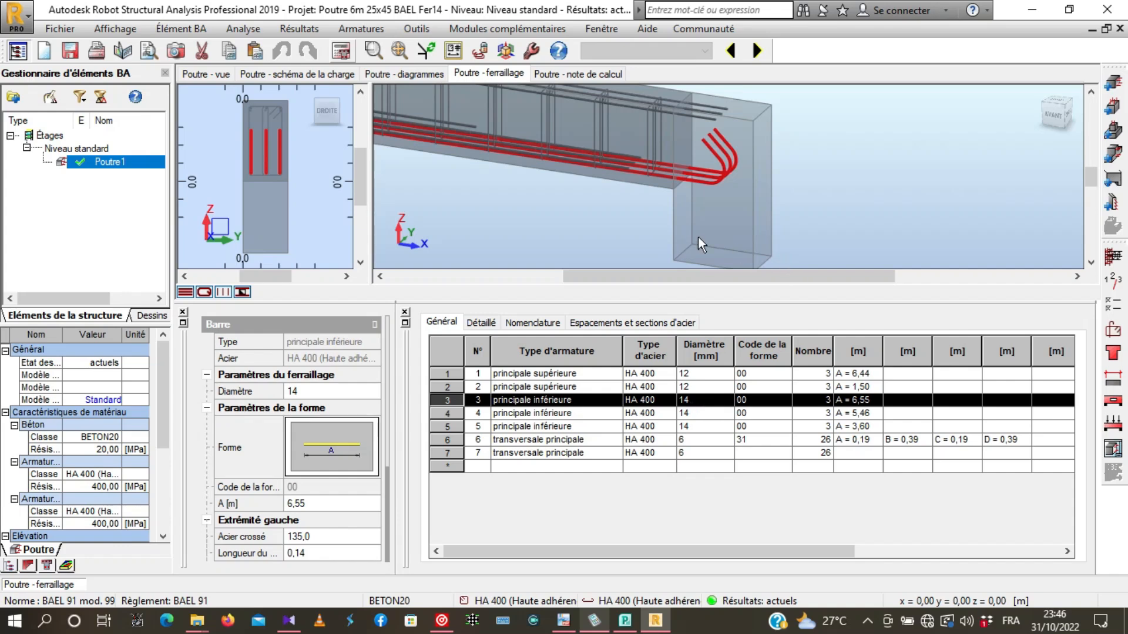
- Select the second set of lower main bars and examine their layout along the beam
{"action": "left_click", "coordinate": [625, 165]}
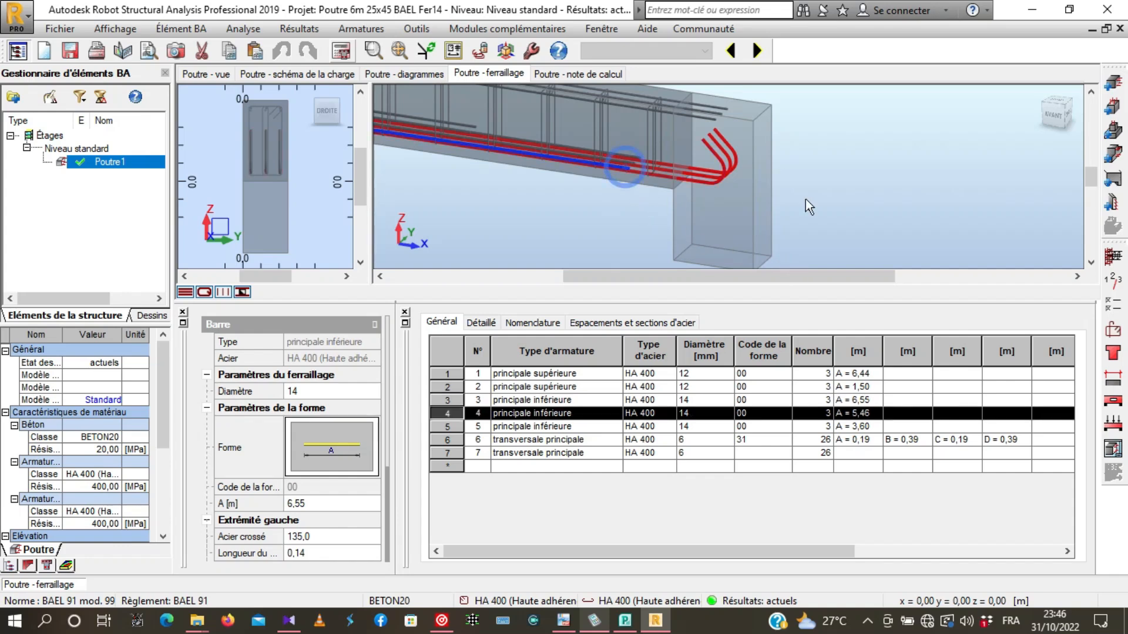
{"action": "scroll", "coordinate": [989, 217], "scroll_direction": "down", "scroll_amount": 3}
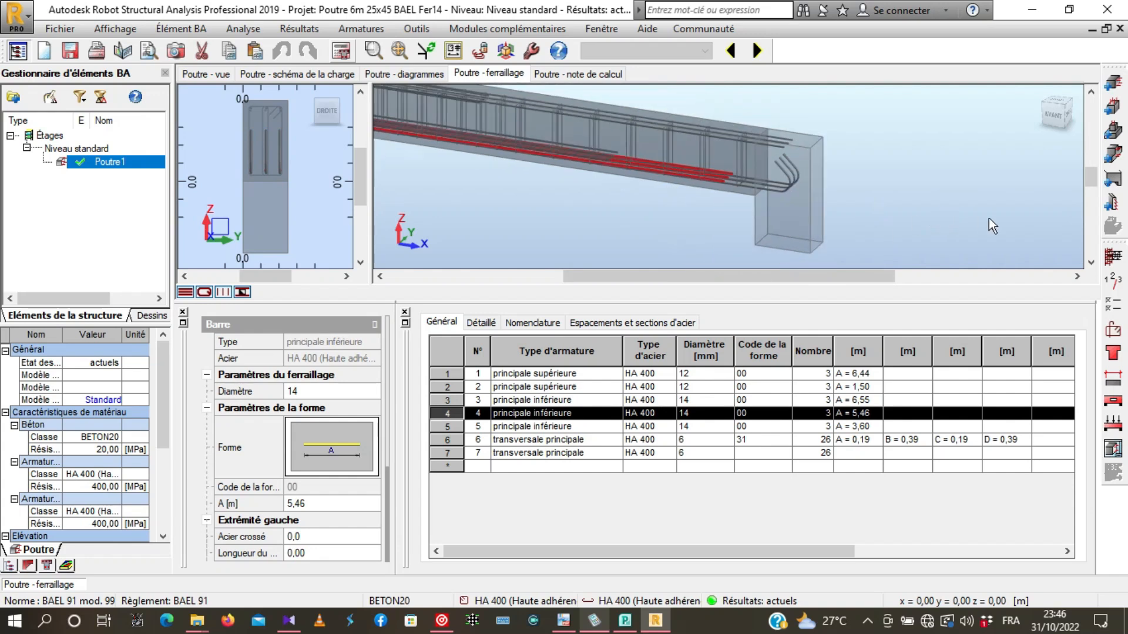
{"action": "scroll", "coordinate": [654, 220], "scroll_direction": "up", "scroll_amount": 3}
{"action": "scroll", "coordinate": [834, 153], "scroll_direction": "up", "scroll_amount": 3}
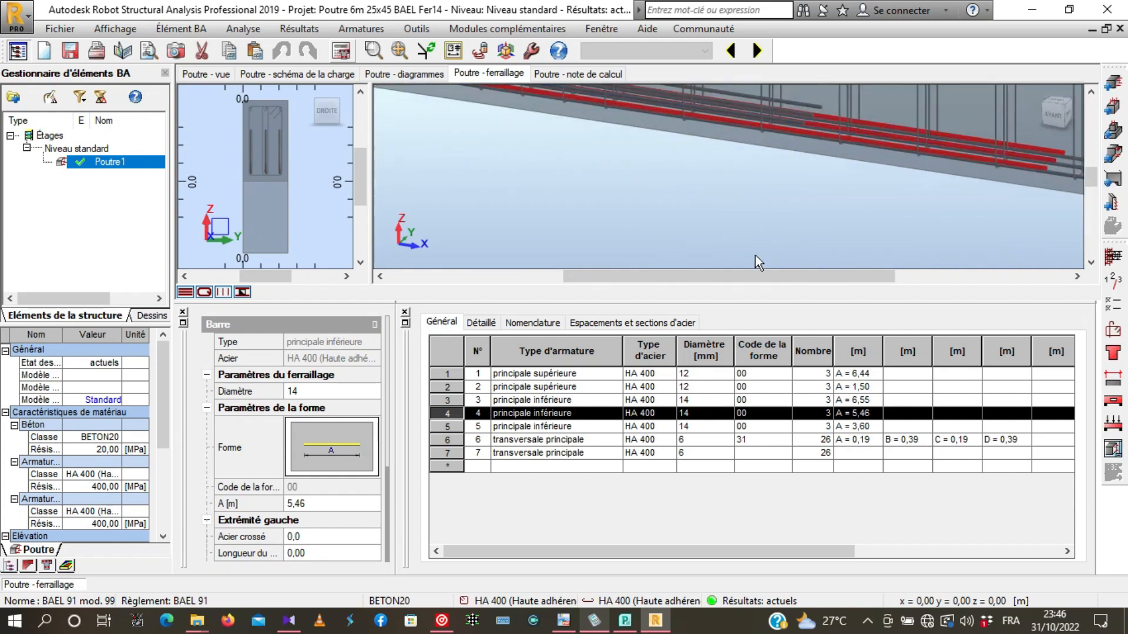
{"action": "scroll", "coordinate": [799, 232], "scroll_direction": "down", "scroll_amount": 3}
{"action": "scroll", "coordinate": [821, 205], "scroll_direction": "down", "scroll_amount": 4}
{"action": "middle_click_drag", "start_coordinate": [738, 227], "coordinate": [768, 171], "text": "shift"}
{"action": "middle_click_drag", "start_coordinate": [696, 222], "coordinate": [718, 210], "text": "shift"}
{"action": "scroll", "coordinate": [757, 176], "scroll_direction": "up", "scroll_amount": 5}
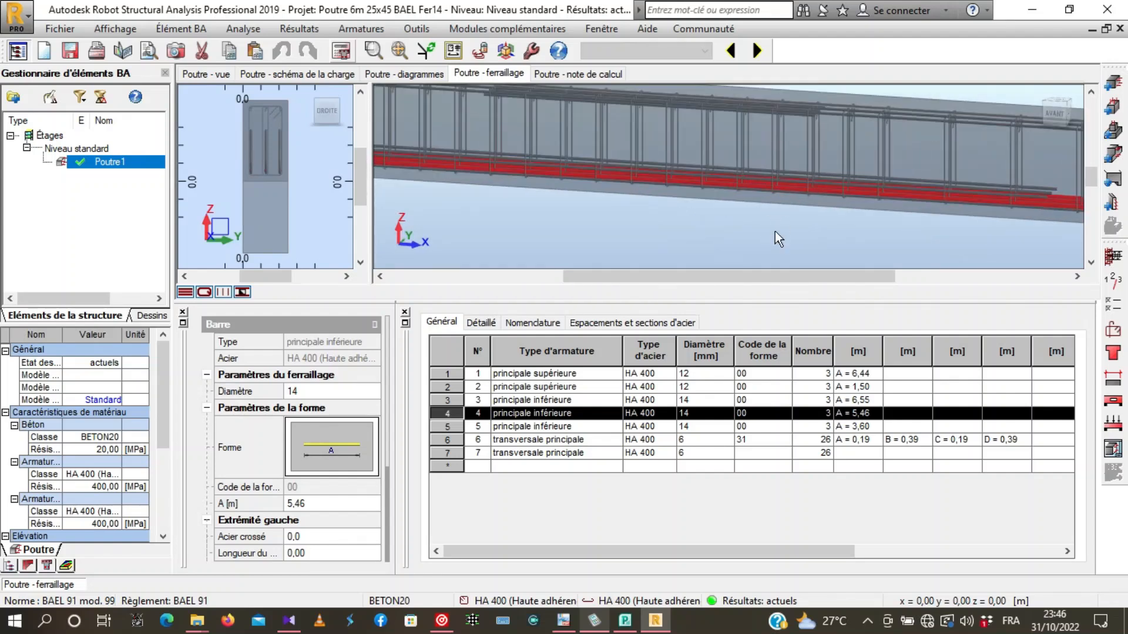
- Shorten the reinforcement table pane, restore the oblique 3D view and inspect the shortest lower main bars at mid-span
{"action": "left_click_drag", "start_coordinate": [726, 301], "coordinate": [728, 504]}
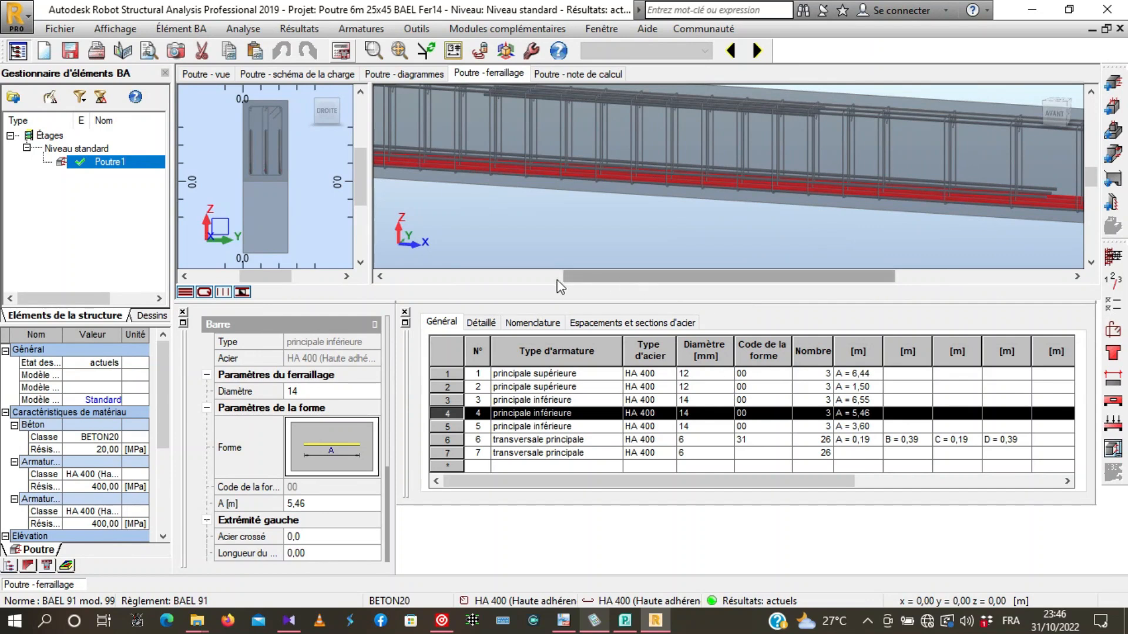
{"action": "scroll", "coordinate": [557, 276], "scroll_direction": "down", "scroll_amount": 2}
{"action": "left_click_drag", "start_coordinate": [1037, 97], "coordinate": [858, 198]}
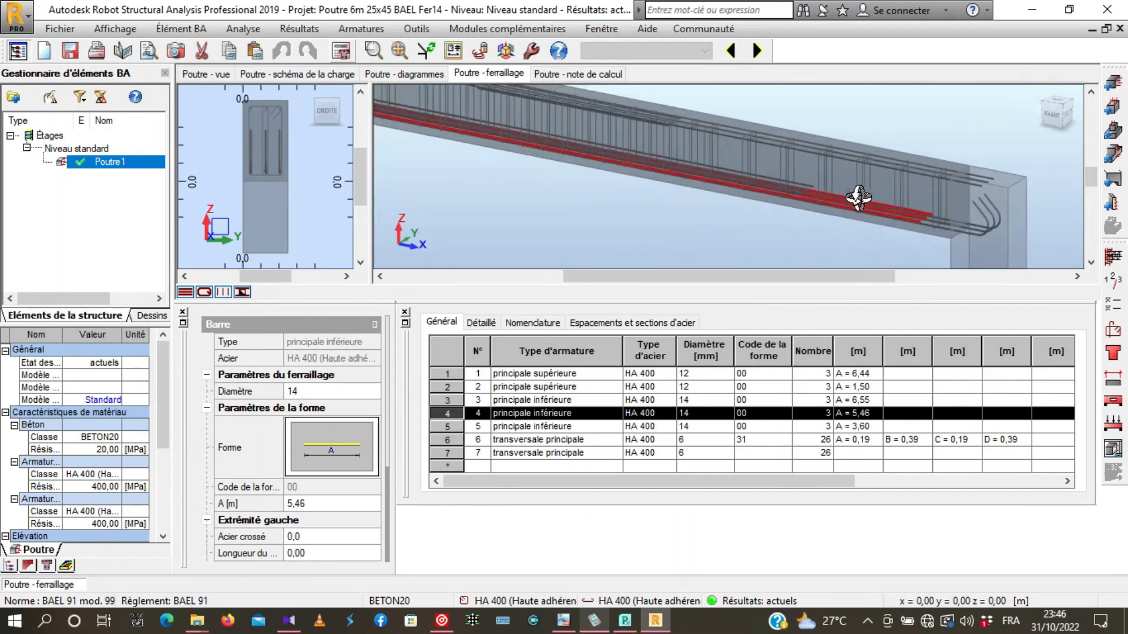
{"action": "left_click", "coordinate": [812, 183]}
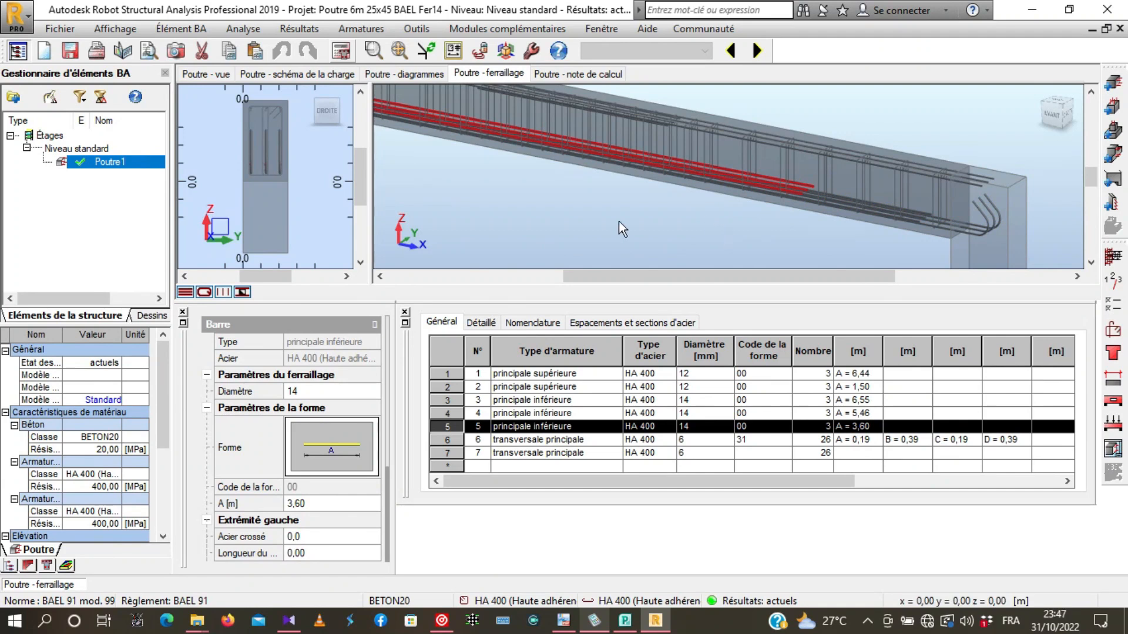
{"action": "scroll", "coordinate": [587, 220], "scroll_direction": "down", "scroll_amount": 3}
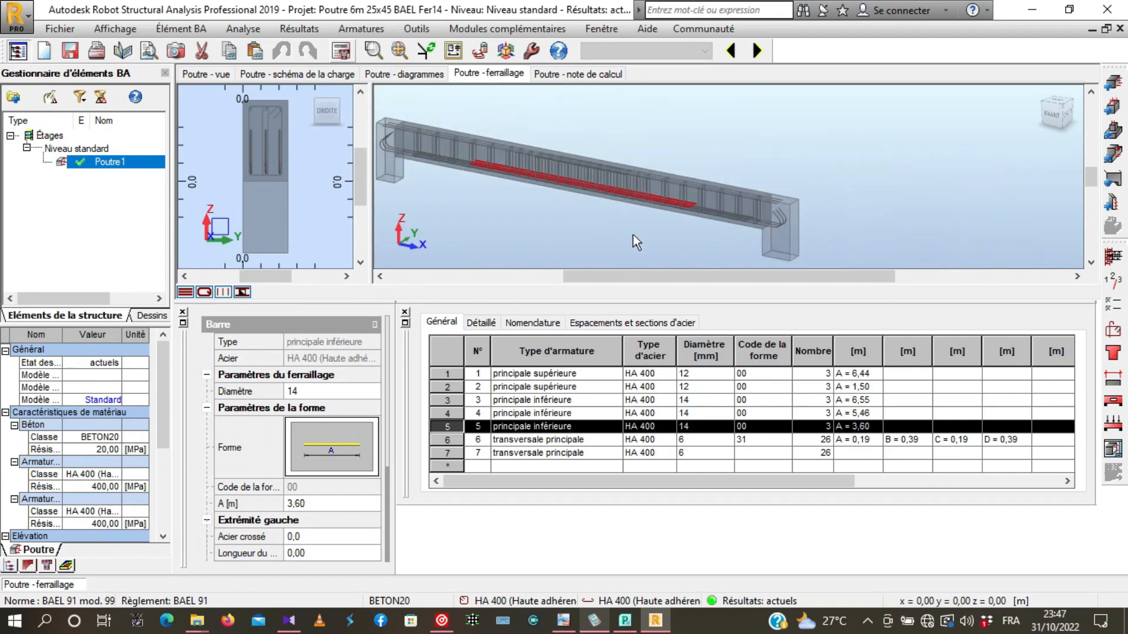
{"action": "scroll", "coordinate": [633, 235], "scroll_direction": "up", "scroll_amount": 3}
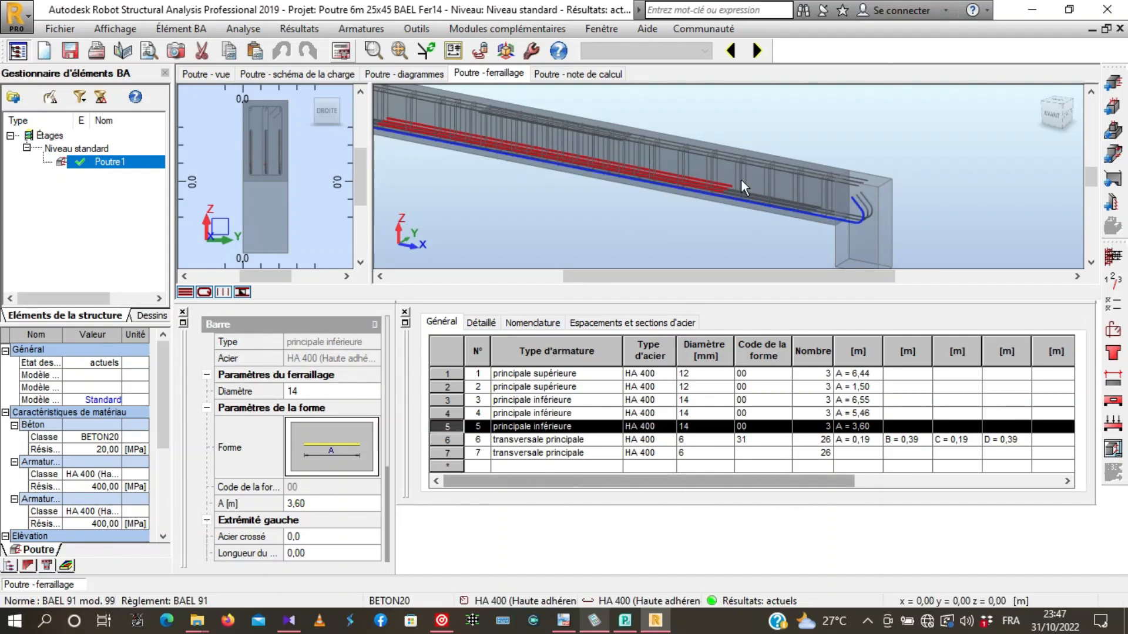
- Select the full-length upper main bars and examine them together with the stirrups along the beam
{"action": "scroll", "coordinate": [733, 174], "scroll_direction": "up", "scroll_amount": 2}
{"action": "left_click", "coordinate": [675, 151]}
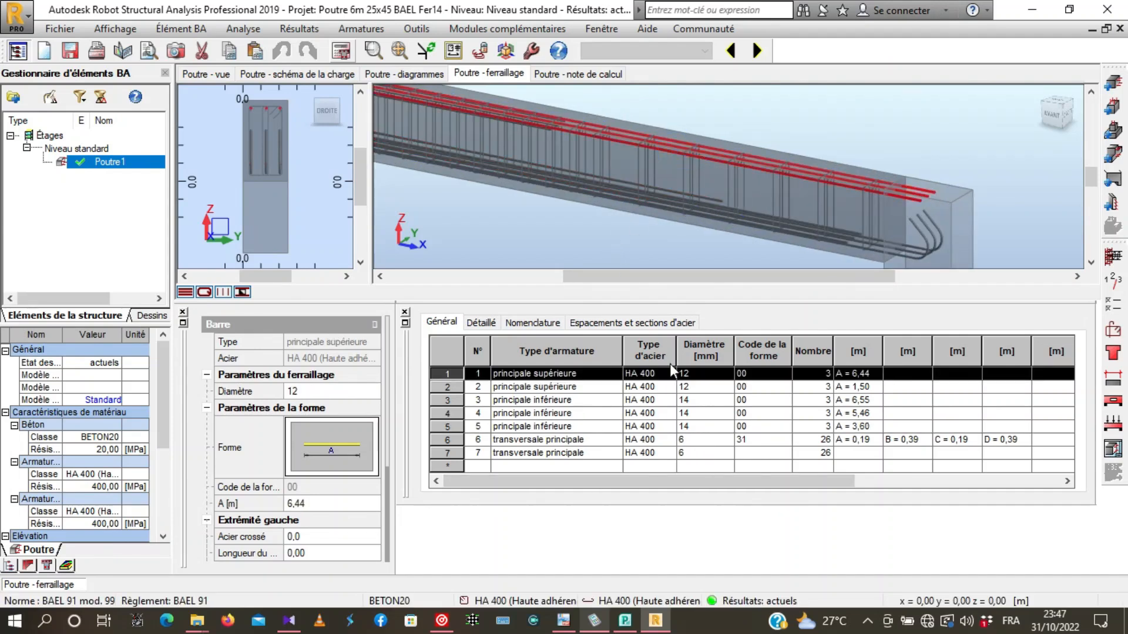
{"action": "scroll", "coordinate": [951, 191], "scroll_direction": "down", "scroll_amount": 3}
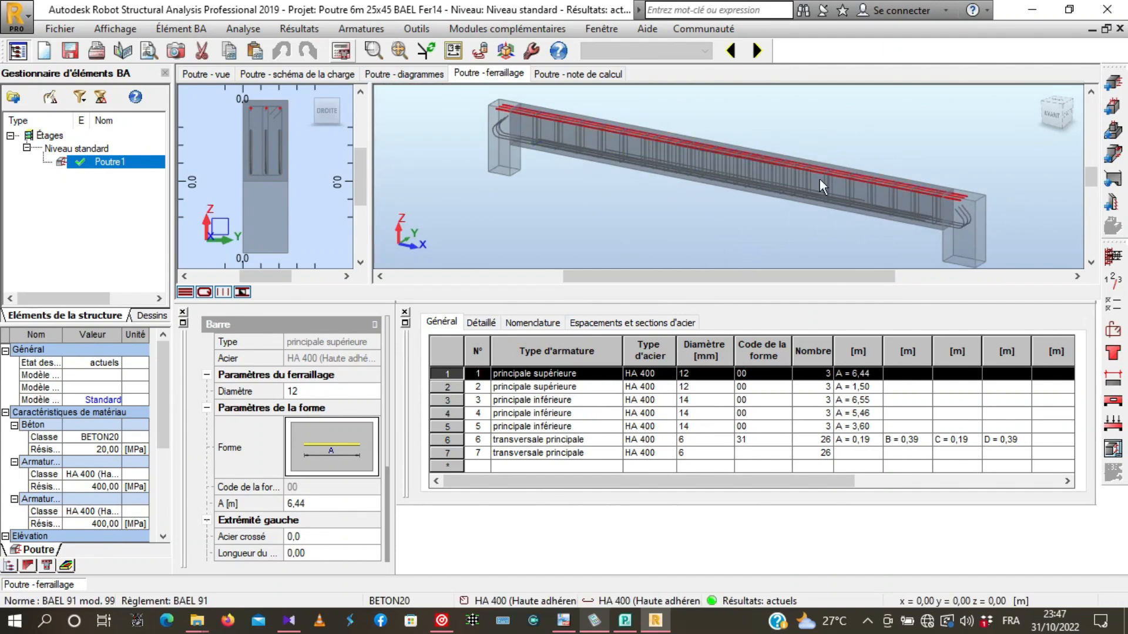
{"action": "scroll", "coordinate": [953, 216], "scroll_direction": "up", "scroll_amount": 2}
{"action": "scroll", "coordinate": [1031, 233], "scroll_direction": "up", "scroll_amount": 2}
{"action": "scroll", "coordinate": [1030, 233], "scroll_direction": "down", "scroll_amount": 2}
{"action": "scroll", "coordinate": [568, 128], "scroll_direction": "up", "scroll_amount": 2}
{"action": "scroll", "coordinate": [717, 181], "scroll_direction": "up", "scroll_amount": 1}
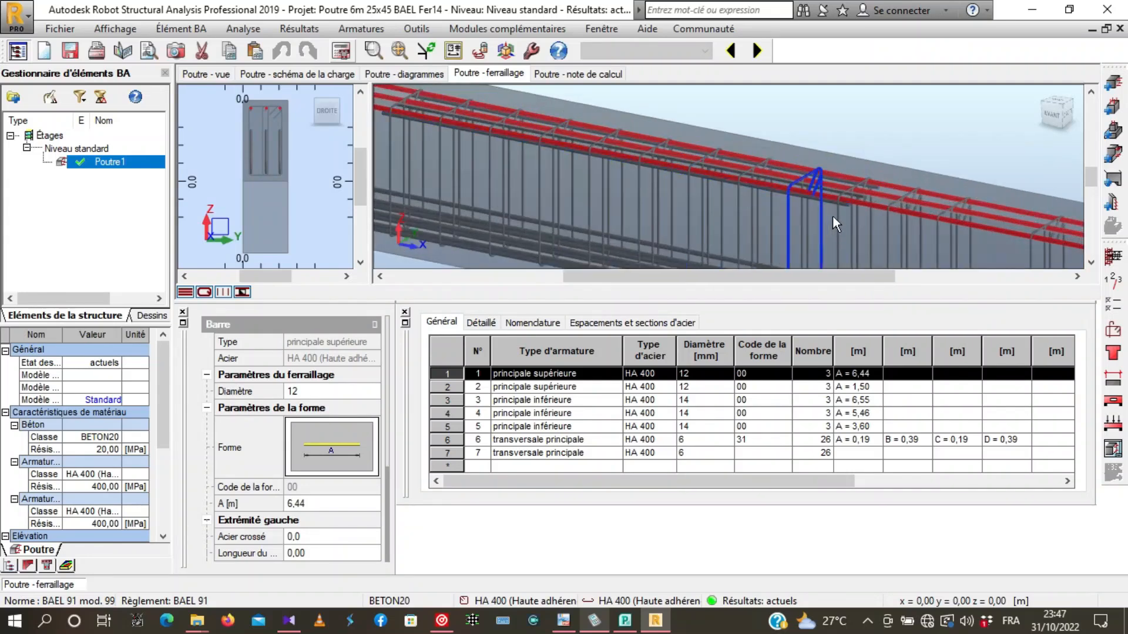
- Select the short upper main bars at mid-span and examine the whole reinforcement cage up to the supports
{"action": "left_click", "coordinate": [822, 196]}
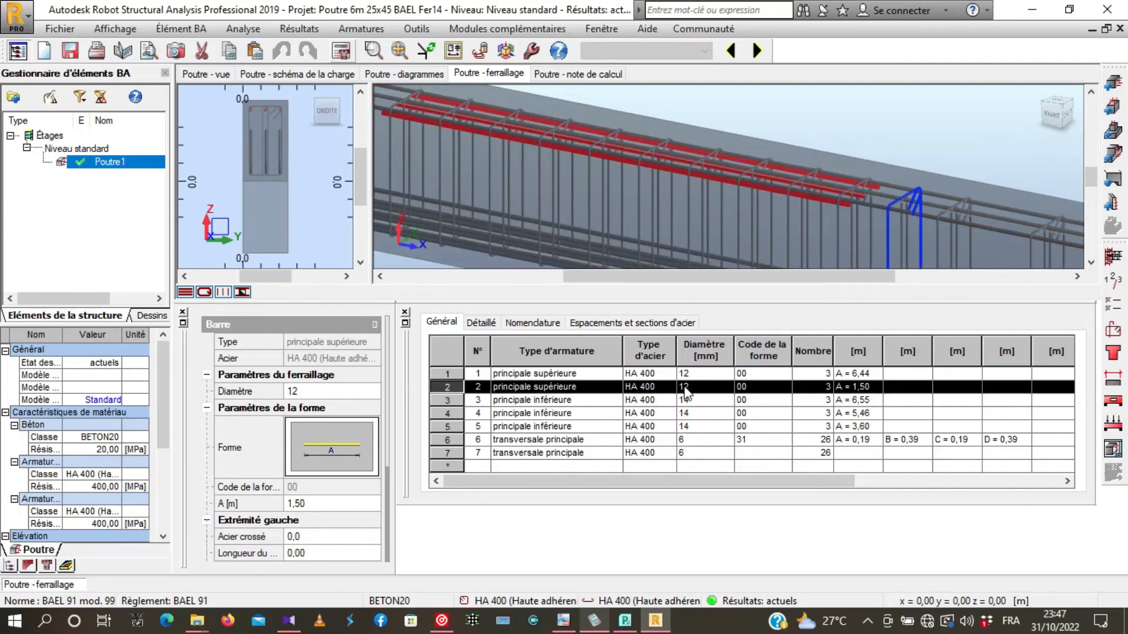
{"action": "scroll", "coordinate": [626, 189], "scroll_direction": "down", "scroll_amount": 4}
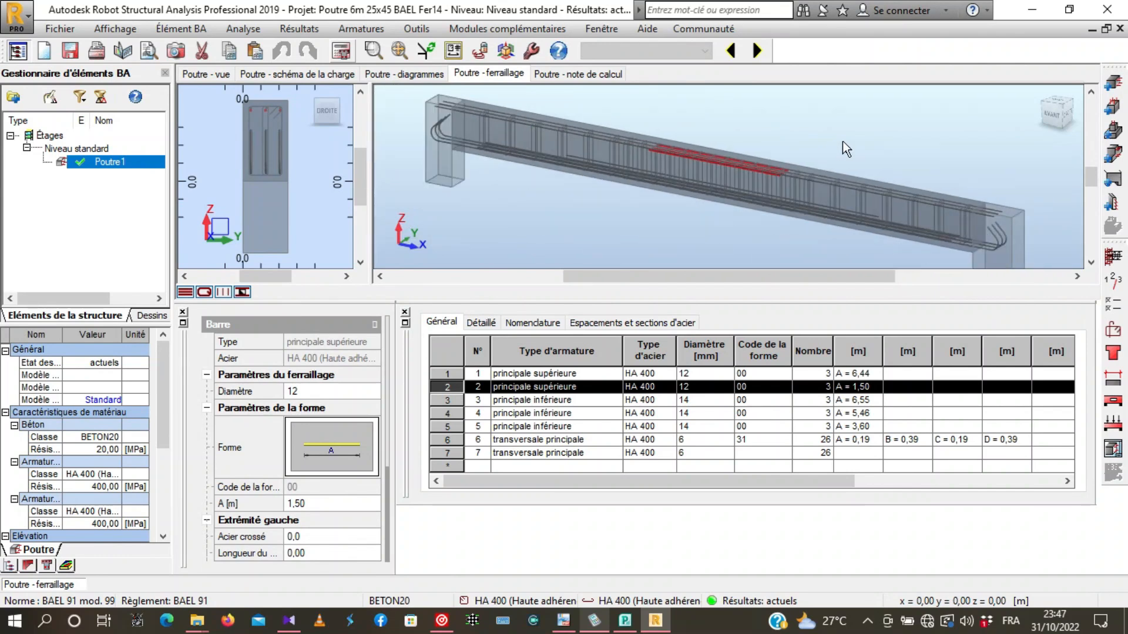
{"action": "scroll", "coordinate": [950, 246], "scroll_direction": "up", "scroll_amount": 3}
{"action": "scroll", "coordinate": [916, 227], "scroll_direction": "up", "scroll_amount": 2}
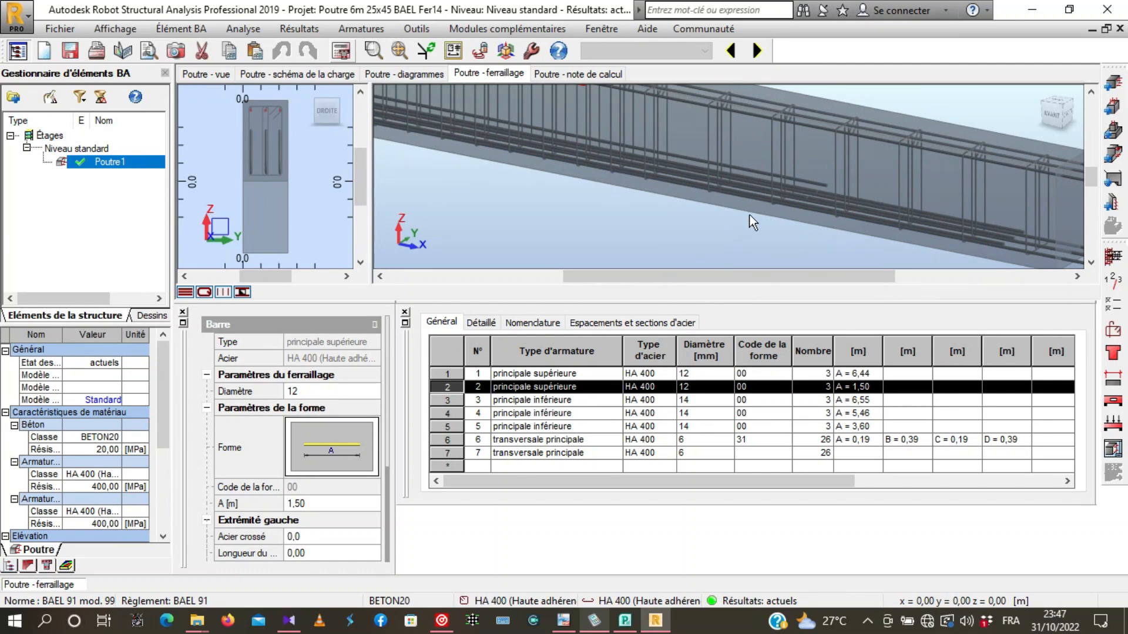
{"action": "scroll", "coordinate": [632, 207], "scroll_direction": "down", "scroll_amount": 2}
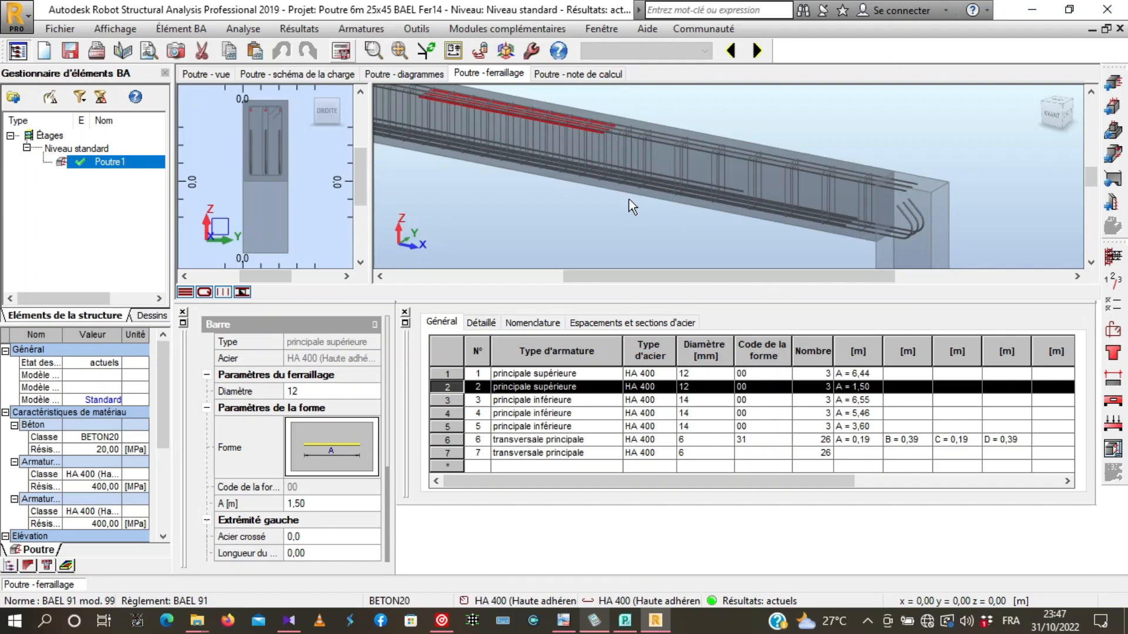
{"action": "scroll", "coordinate": [924, 168], "scroll_direction": "down", "scroll_amount": 3}
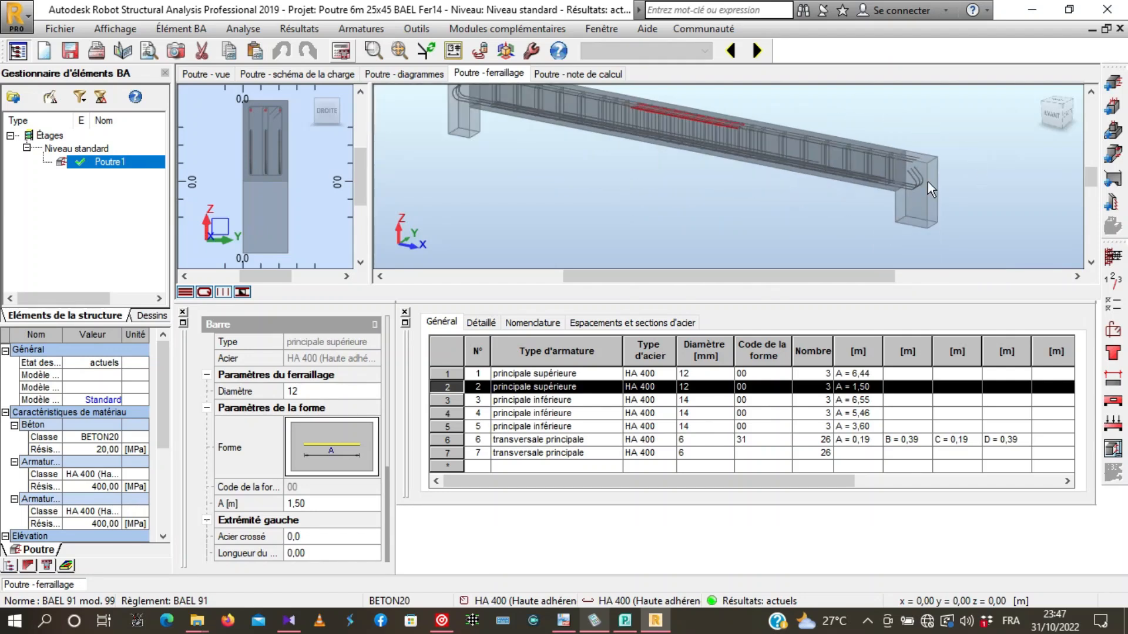
{"action": "scroll", "coordinate": [928, 179], "scroll_direction": "up", "scroll_amount": 3}
{"action": "scroll", "coordinate": [928, 182], "scroll_direction": "down", "scroll_amount": 3}
{"action": "scroll", "coordinate": [928, 188], "scroll_direction": "up", "scroll_amount": 3}
{"action": "scroll", "coordinate": [929, 191], "scroll_direction": "up", "scroll_amount": 3}
{"action": "left_click_drag", "start_coordinate": [925, 222], "coordinate": [623, 215]}
{"action": "middle_click_drag", "start_coordinate": [624, 215], "coordinate": [557, 87], "text": "shift"}
- Open the beam's calculation note and review it from the material characteristics through to the bill of quantities
{"action": "left_click", "coordinate": [563, 75]}
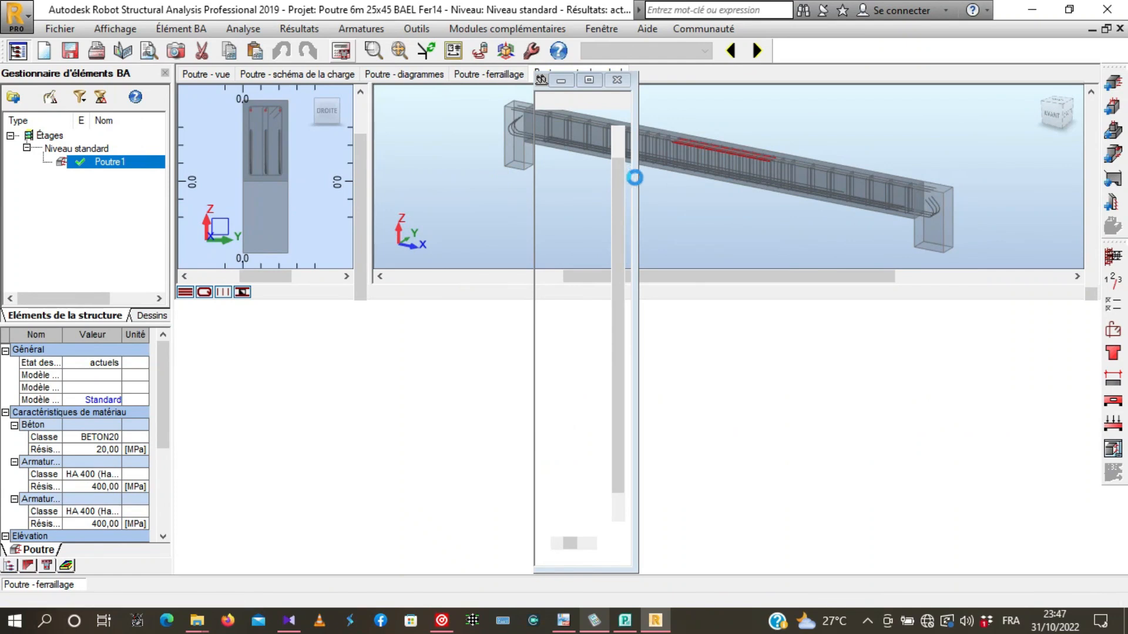
{"action": "scroll", "coordinate": [508, 219], "scroll_direction": "down", "scroll_amount": 18}
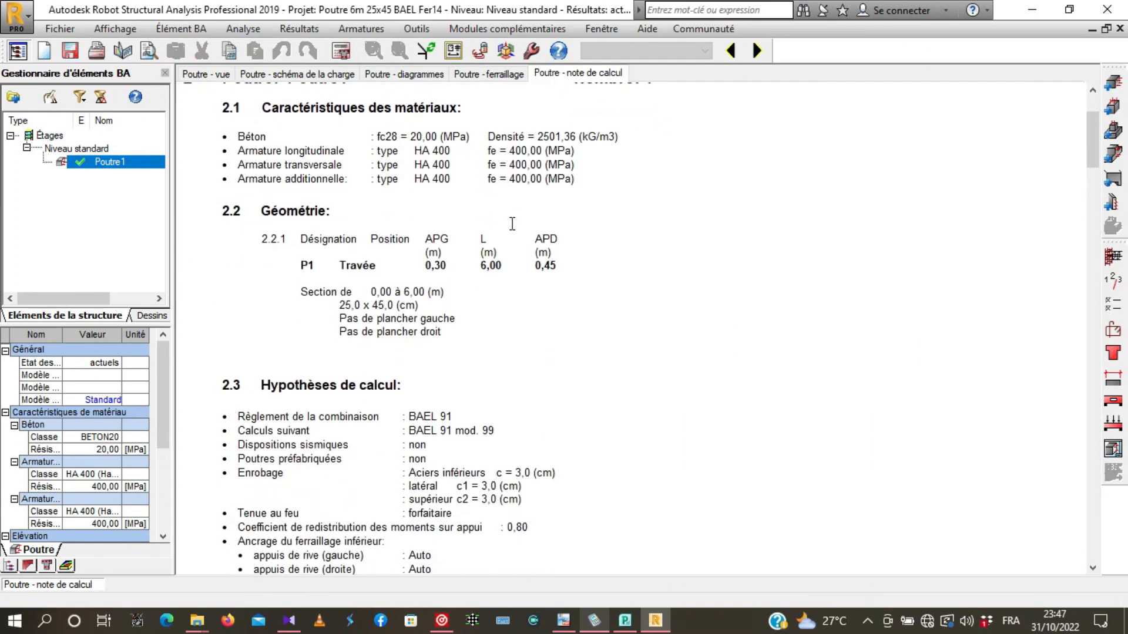
{"action": "scroll", "coordinate": [512, 224], "scroll_direction": "down", "scroll_amount": 18}
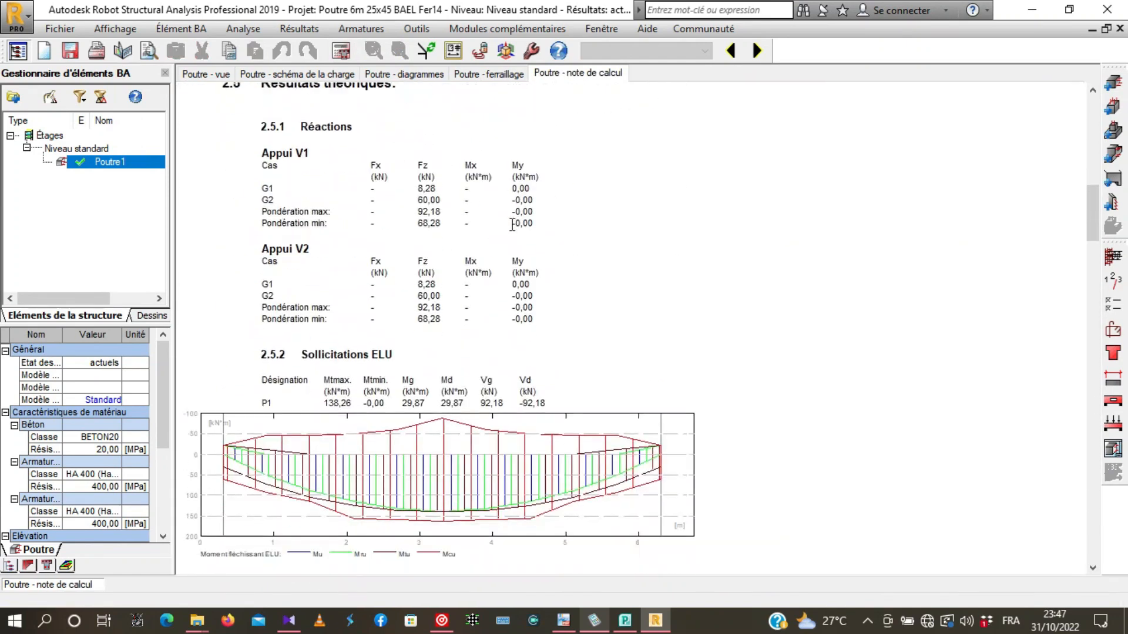
{"action": "scroll", "coordinate": [724, 217], "scroll_direction": "down", "scroll_amount": 20}
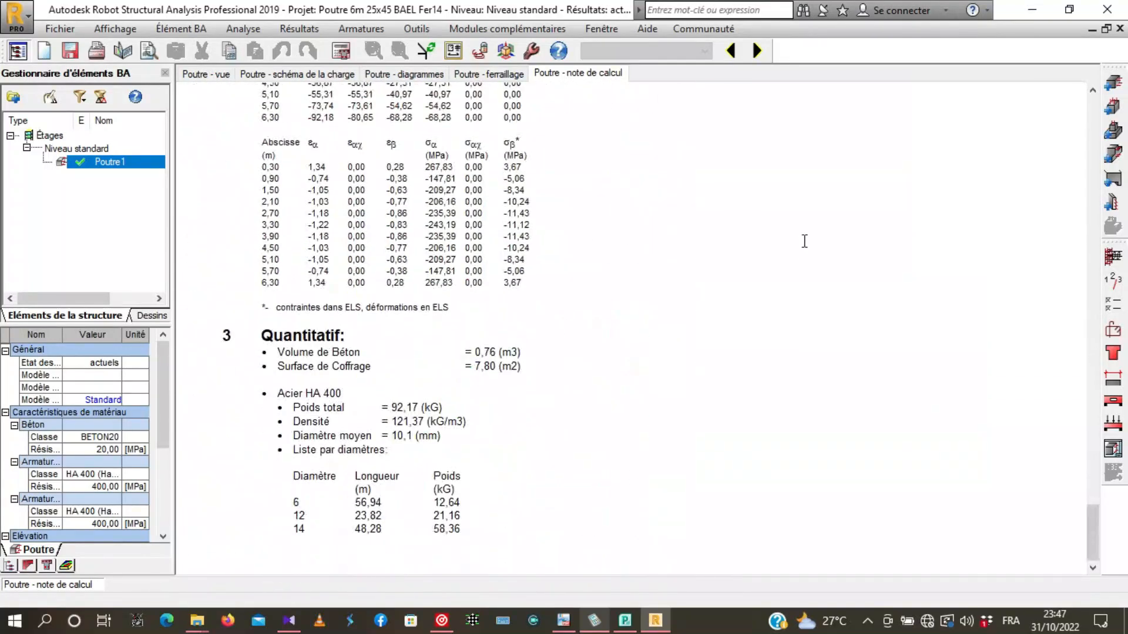
- Generate the beam's execution drawing and examine its longitudinal elevation, with the bar marks and stirrup spacing
{"action": "scroll", "coordinate": [804, 241], "scroll_direction": "up", "scroll_amount": 20}
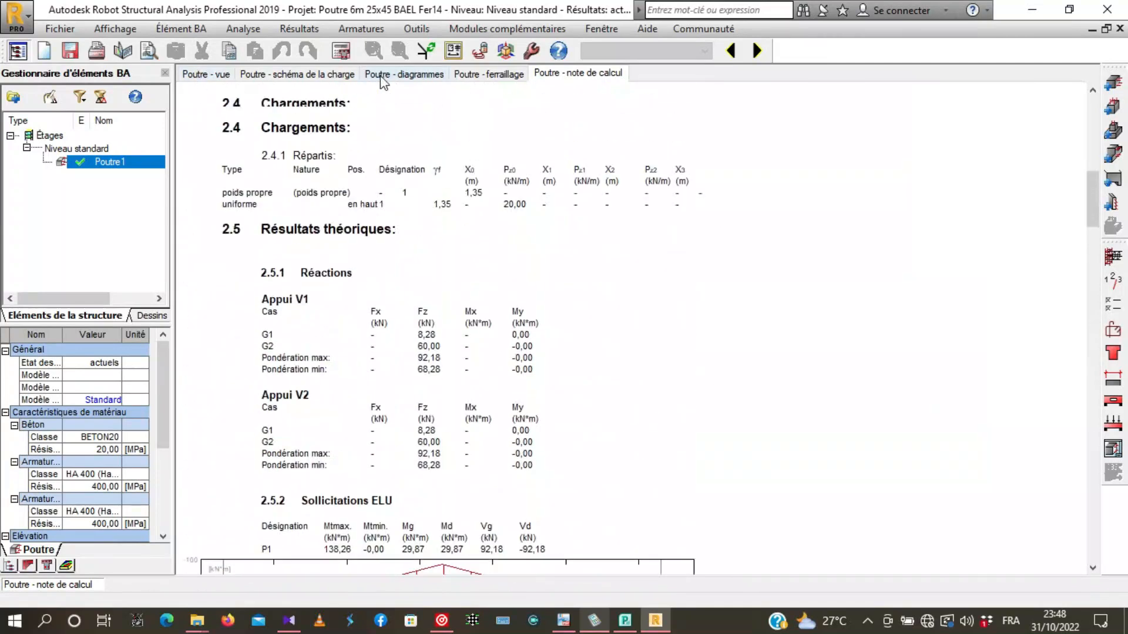
{"action": "left_click", "coordinate": [489, 73]}
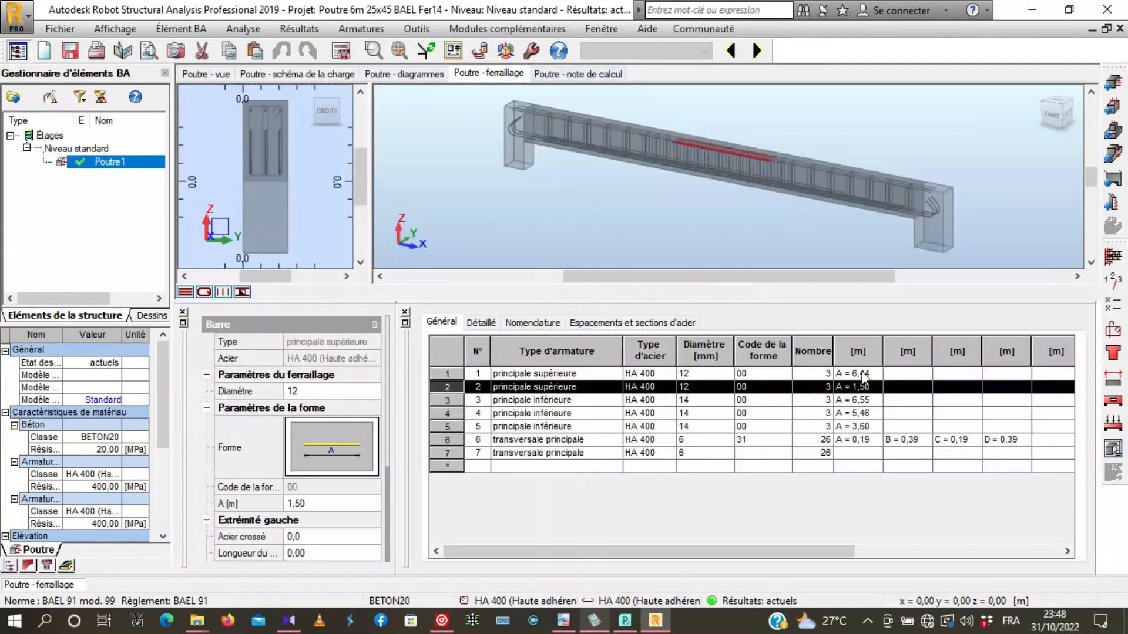
{"action": "left_click", "coordinate": [1112, 452]}
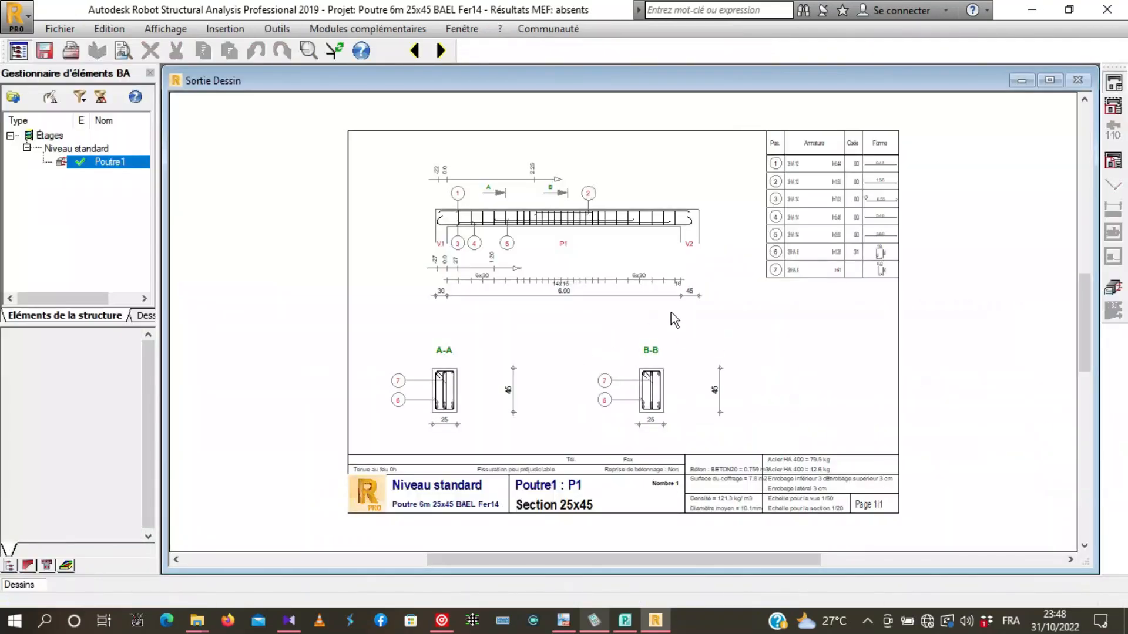
{"action": "scroll", "coordinate": [602, 229], "scroll_direction": "up", "scroll_amount": 4}
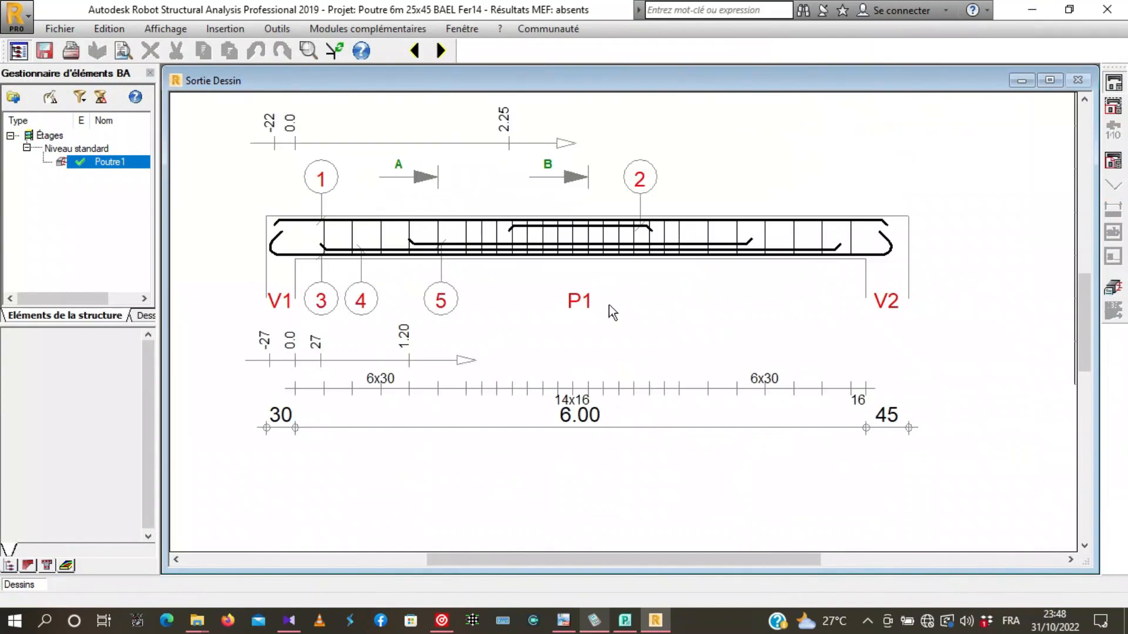
{"action": "scroll", "coordinate": [441, 169], "scroll_direction": "down", "scroll_amount": 2}
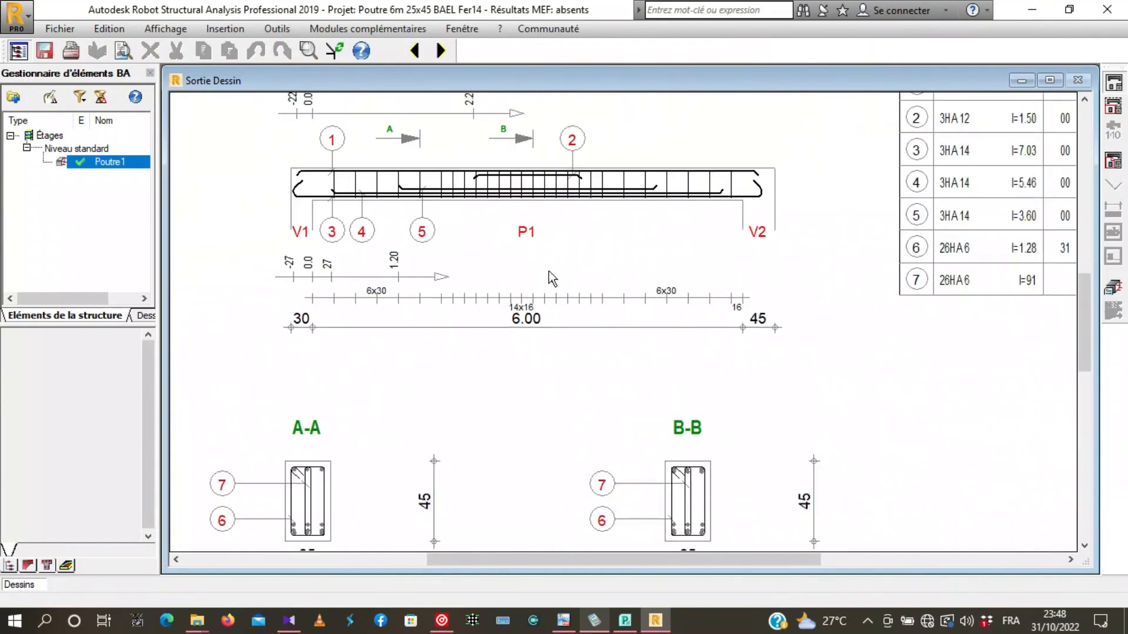
{"action": "scroll", "coordinate": [531, 259], "scroll_direction": "down", "scroll_amount": 1}
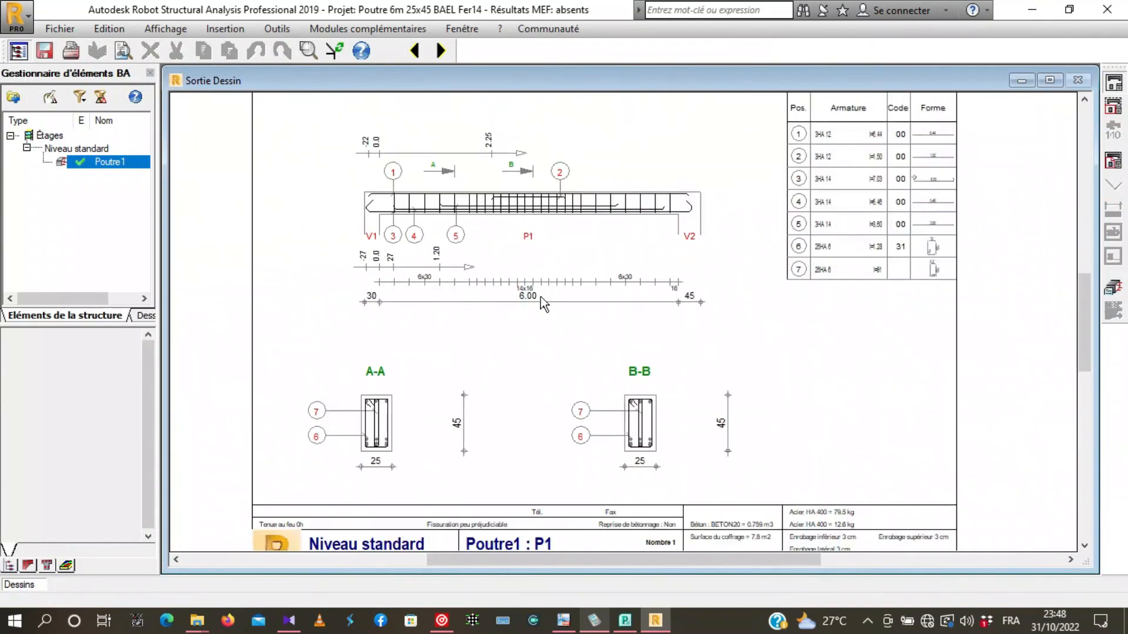
- Examine cross-sections A-A and B-B on the execution drawing, including their dimensions and bar marks
{"action": "scroll", "coordinate": [396, 467], "scroll_direction": "up", "scroll_amount": 2}
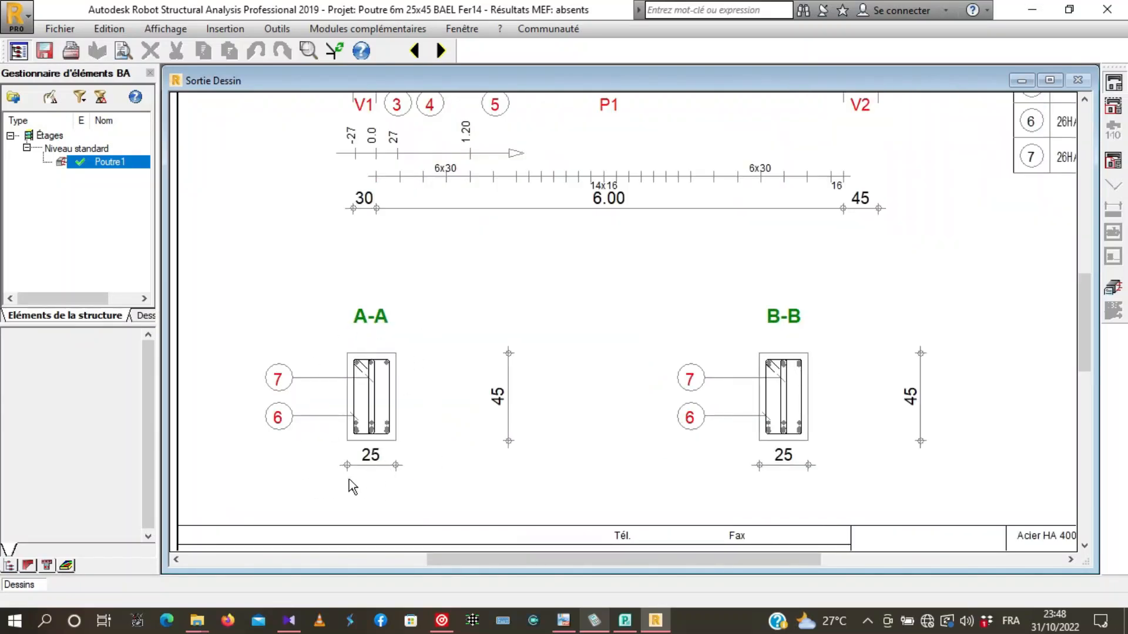
{"action": "scroll", "coordinate": [450, 373], "scroll_direction": "down", "scroll_amount": 2}
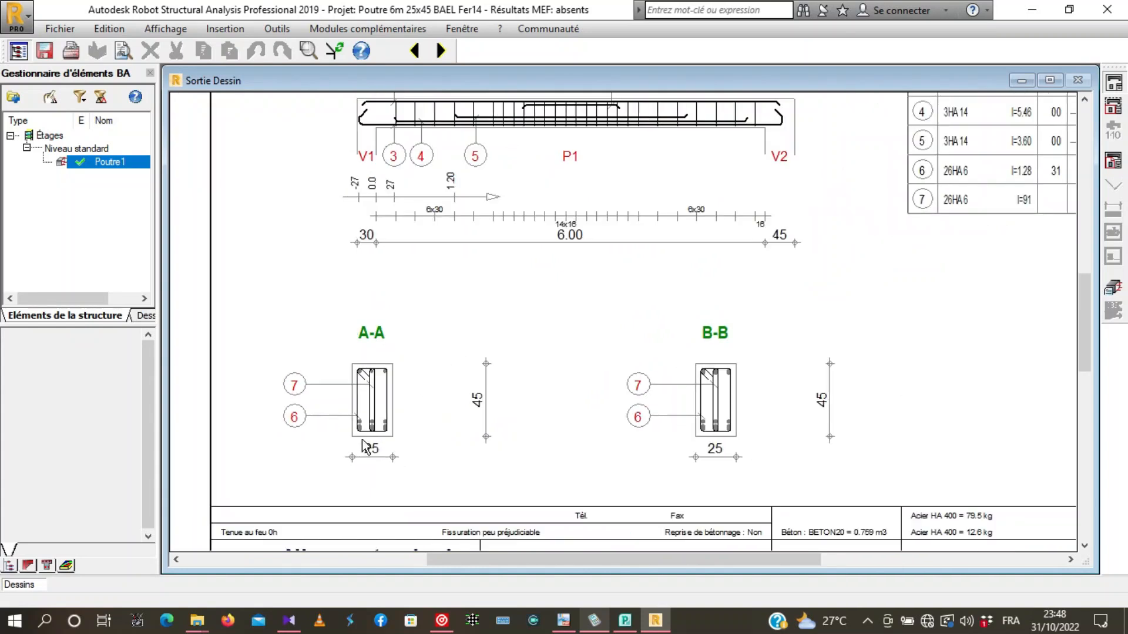
{"action": "scroll", "coordinate": [682, 396], "scroll_direction": "up", "scroll_amount": 2}
{"action": "scroll", "coordinate": [676, 176], "scroll_direction": "down", "scroll_amount": 2}
{"action": "scroll", "coordinate": [696, 168], "scroll_direction": "up", "scroll_amount": 2}
{"action": "scroll", "coordinate": [697, 167], "scroll_direction": "up", "scroll_amount": 1}
{"action": "scroll", "coordinate": [875, 170], "scroll_direction": "down", "scroll_amount": 4}
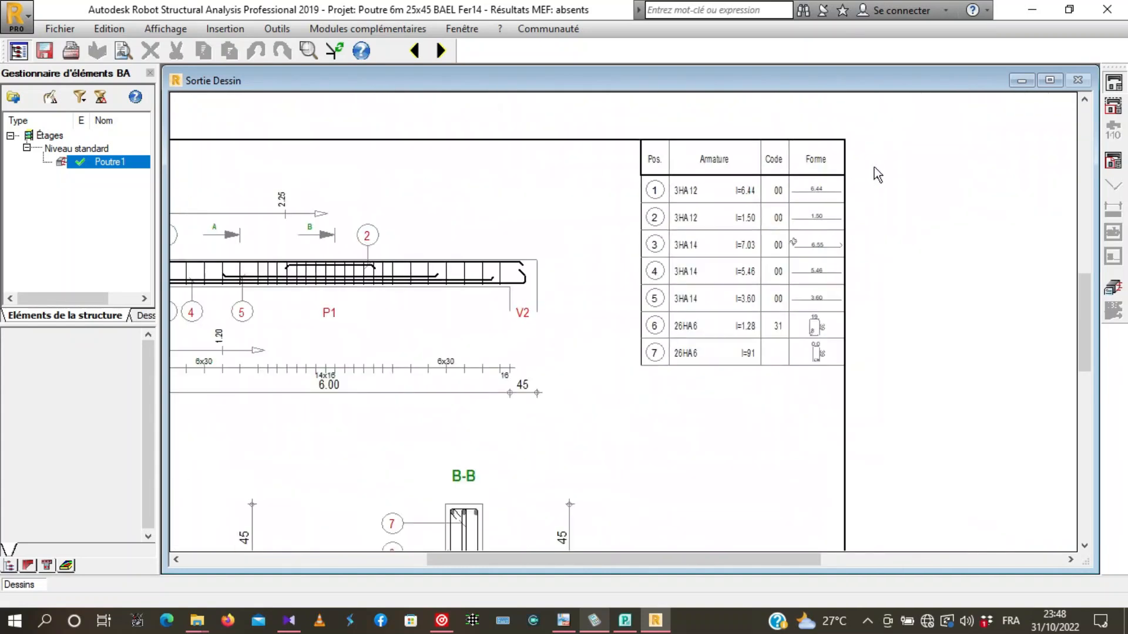
- Examine the drawing's bar schedule for positions 1 to 7, then review the whole sheet with its title block
{"action": "scroll", "coordinate": [481, 442], "scroll_direction": "up", "scroll_amount": 2}
{"action": "scroll", "coordinate": [558, 281], "scroll_direction": "down", "scroll_amount": 2}
{"action": "scroll", "coordinate": [583, 394], "scroll_direction": "up", "scroll_amount": 2}
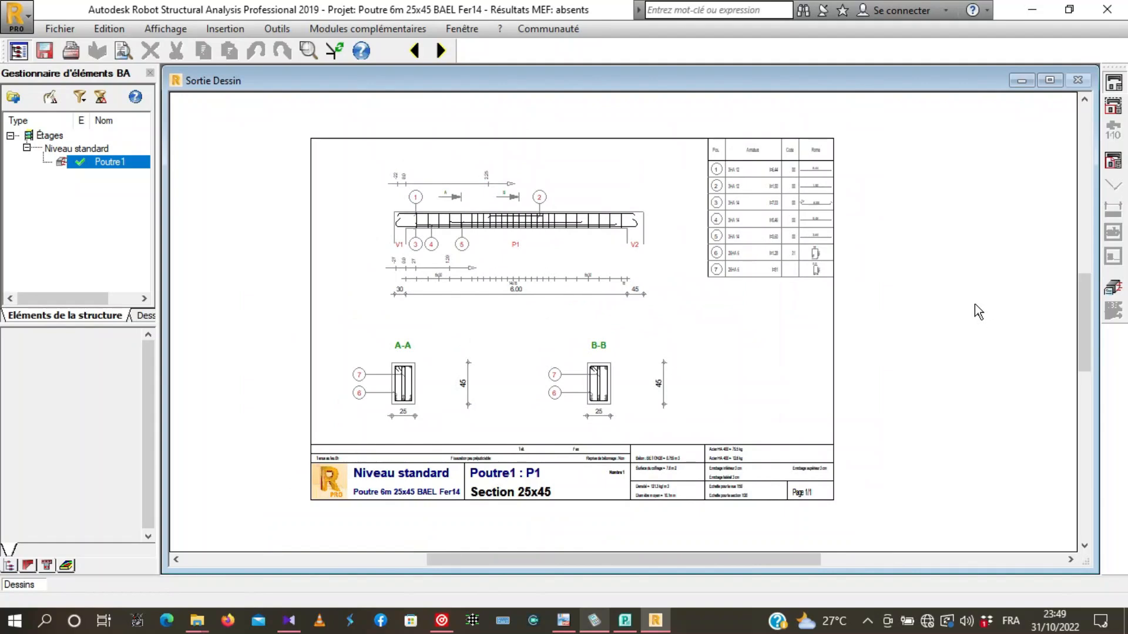
{"action": "scroll", "coordinate": [666, 193], "scroll_direction": "up", "scroll_amount": 1}
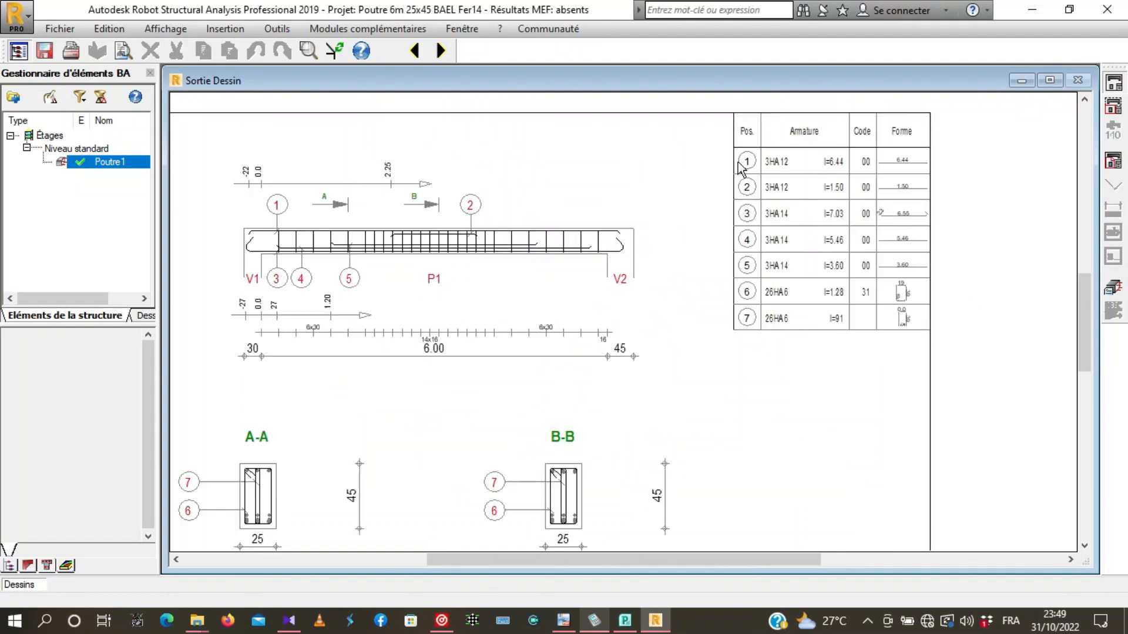
{"action": "scroll", "coordinate": [814, 134], "scroll_direction": "up", "scroll_amount": 1}
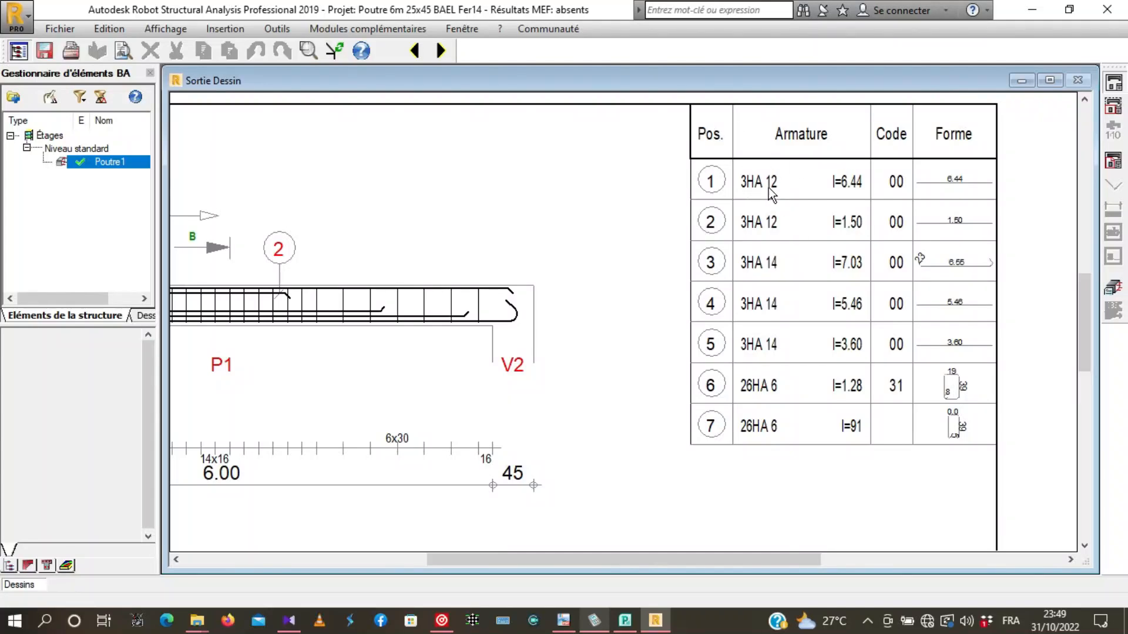
{"action": "scroll", "coordinate": [773, 196], "scroll_direction": "down", "scroll_amount": 2}
{"action": "scroll", "coordinate": [617, 173], "scroll_direction": "down", "scroll_amount": 1}
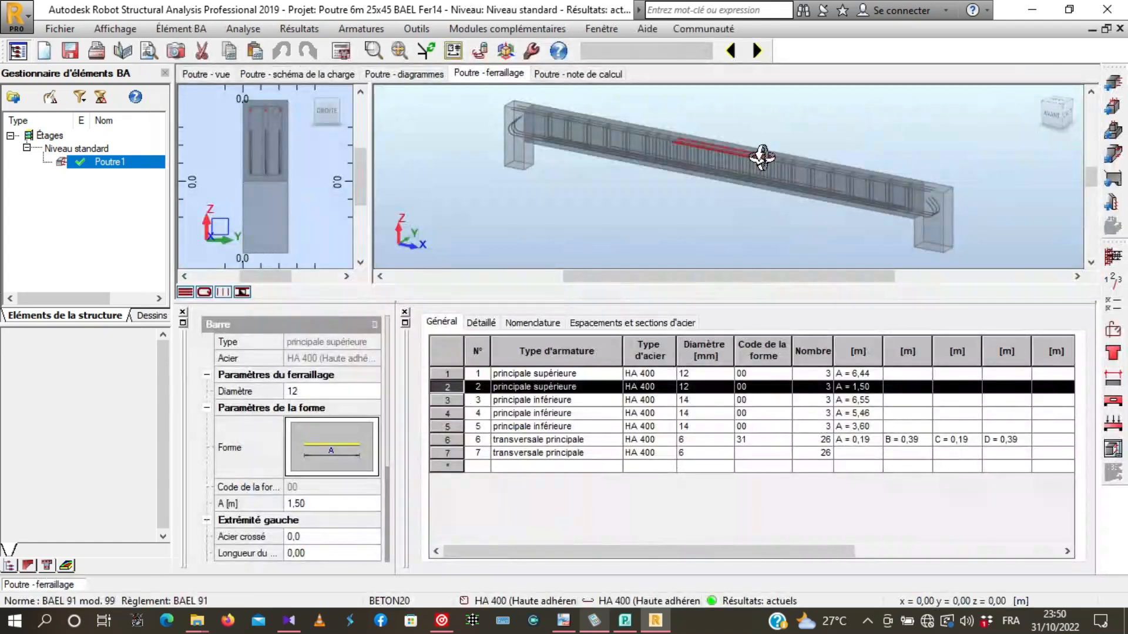
{"action": "scroll", "coordinate": [762, 157], "scroll_direction": "up", "scroll_amount": 2}
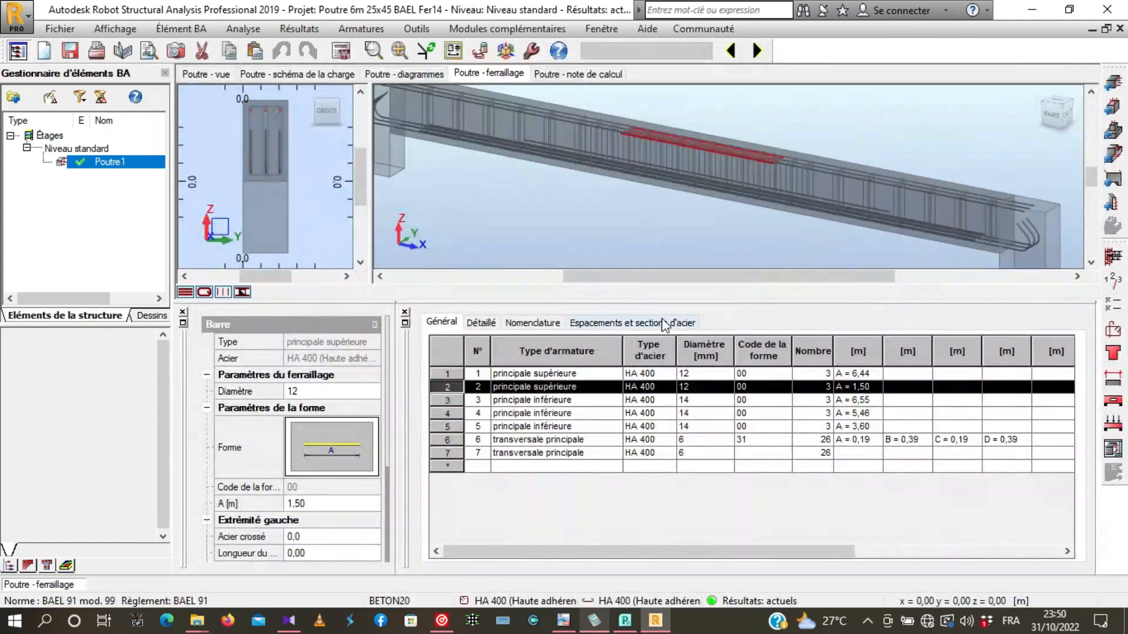
- Shorten the reinforcement table pane and clear the bar selection in the 3D reinforcement view
{"action": "left_click_drag", "start_coordinate": [630, 302], "coordinate": [620, 373]}
{"action": "left_click_drag", "start_coordinate": [614, 235], "coordinate": [662, 227]}
{"action": "left_click_drag", "start_coordinate": [811, 186], "coordinate": [903, 201]}
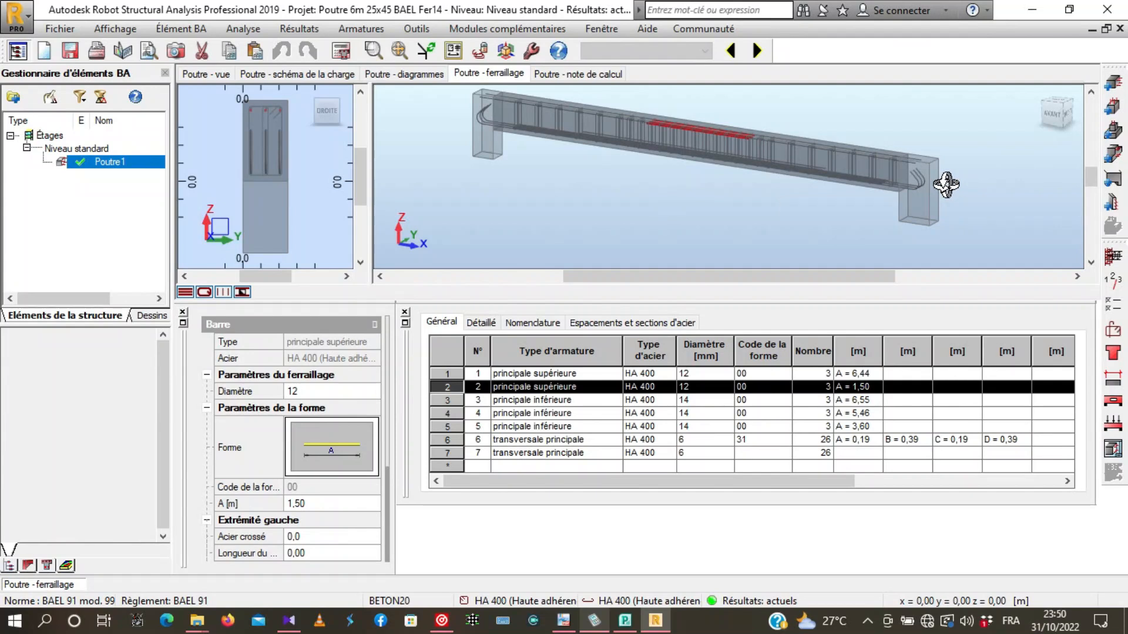
{"action": "left_click_drag", "start_coordinate": [946, 185], "coordinate": [1001, 156]}
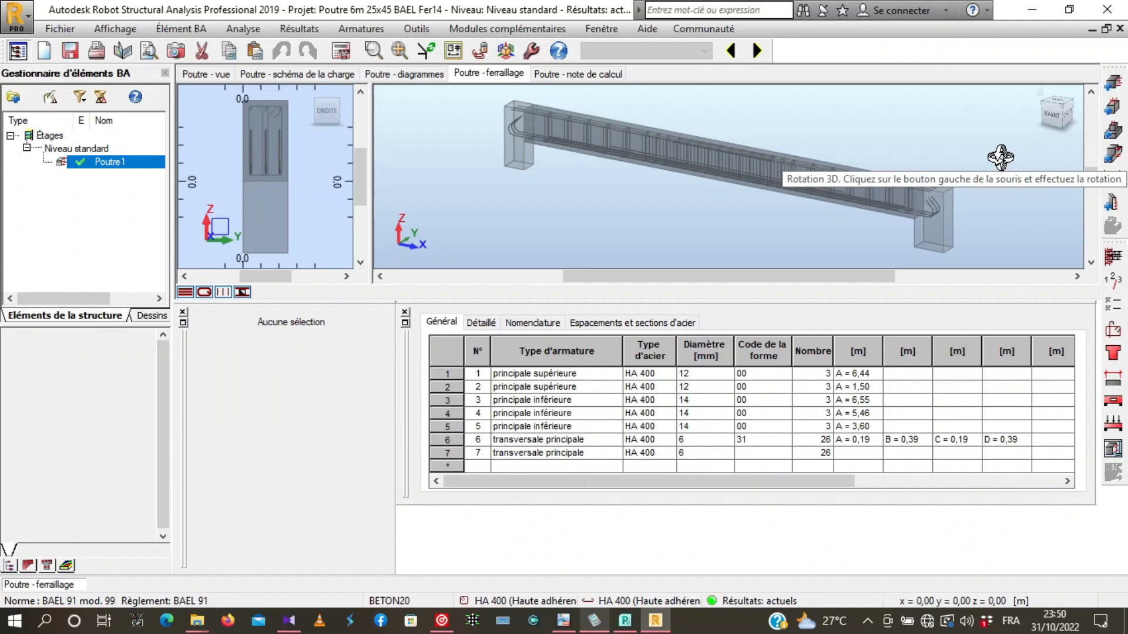
- Examine the complete reinforcement cage in 3D from the beam's end and from its front side
{"action": "left_click_drag", "start_coordinate": [723, 216], "coordinate": [809, 217]}
{"action": "scroll", "coordinate": [778, 184], "scroll_direction": "up", "scroll_amount": 3}
{"action": "left_click_drag", "start_coordinate": [825, 139], "coordinate": [660, 184]}
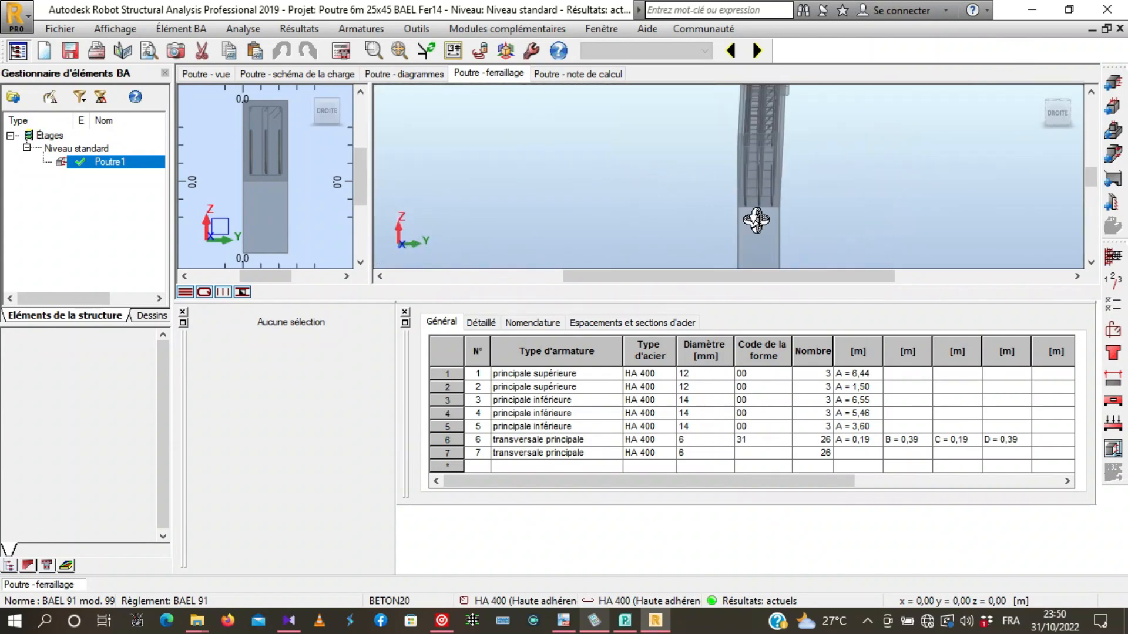
{"action": "left_click_drag", "start_coordinate": [727, 206], "coordinate": [940, 206]}
{"action": "left_click_drag", "start_coordinate": [980, 164], "coordinate": [796, 191]}
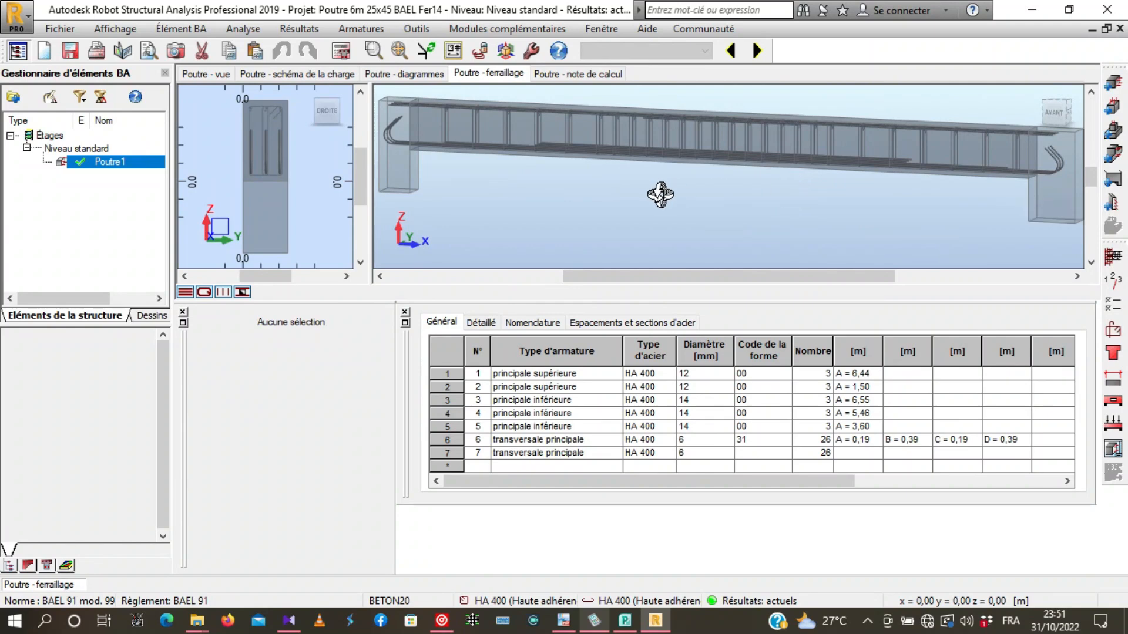
{"action": "scroll", "coordinate": [694, 206], "scroll_direction": "down", "scroll_amount": 2}
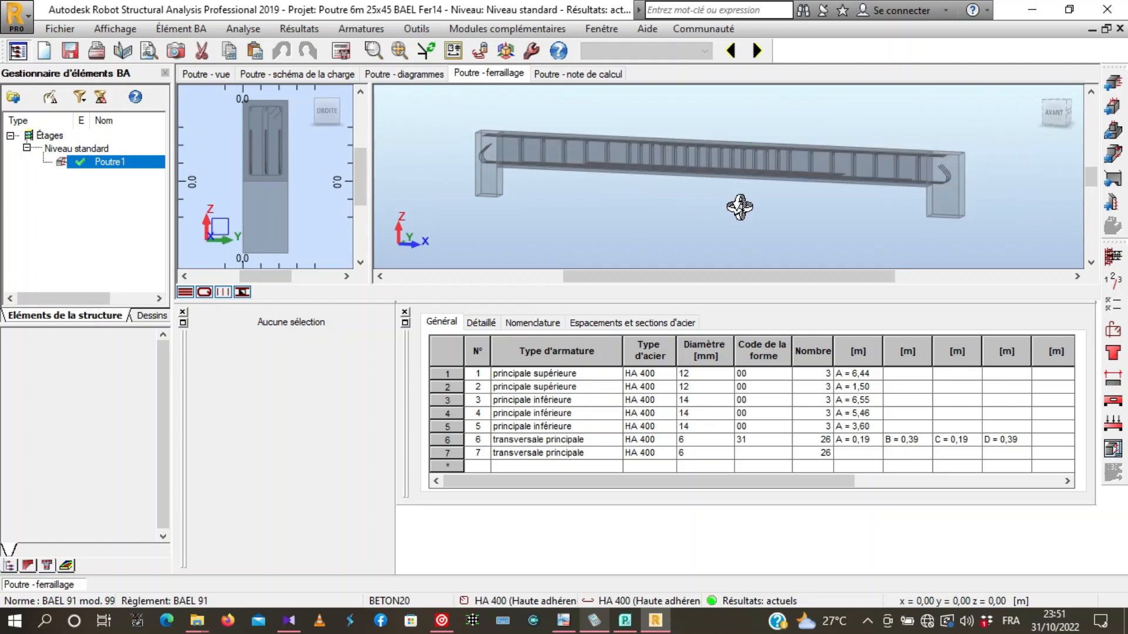